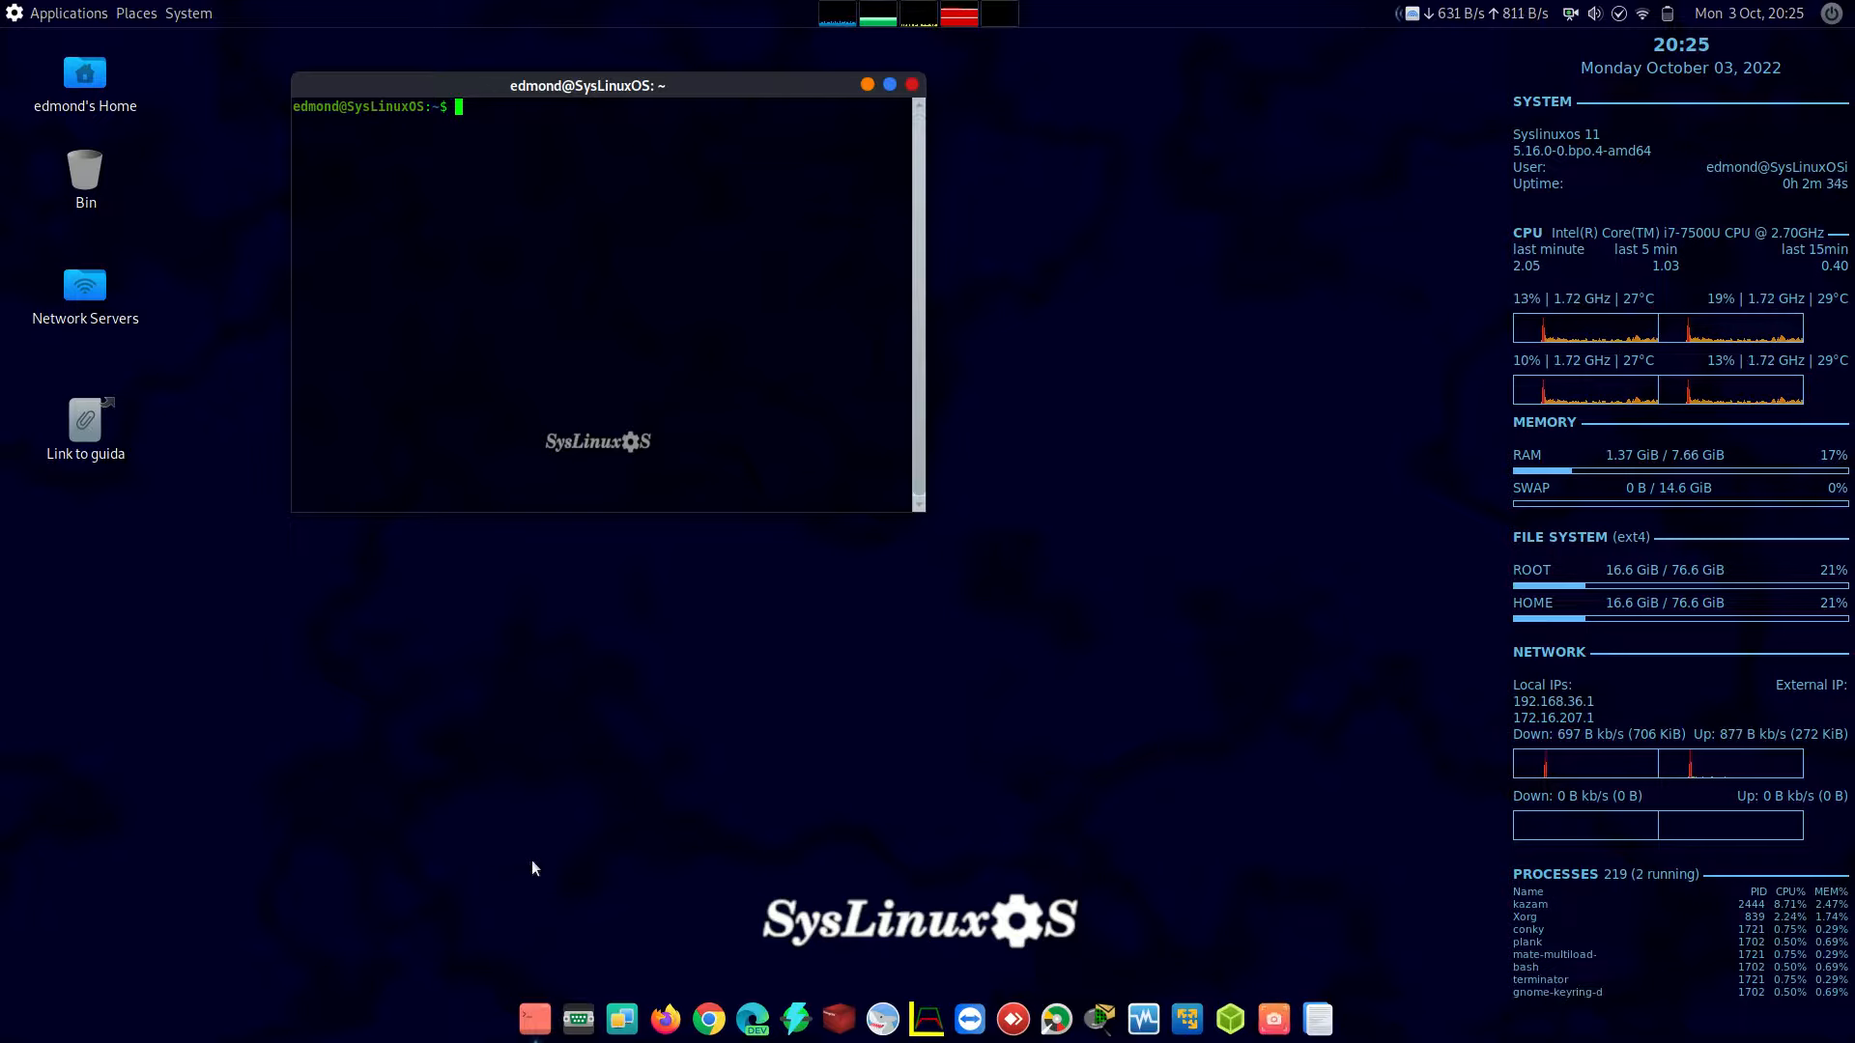
Open and dismiss the PuTTY configuration, and start an Angry IP Scanner scan of the range 192.168.1.0 to 192.168.1.255.
click(632, 1022)
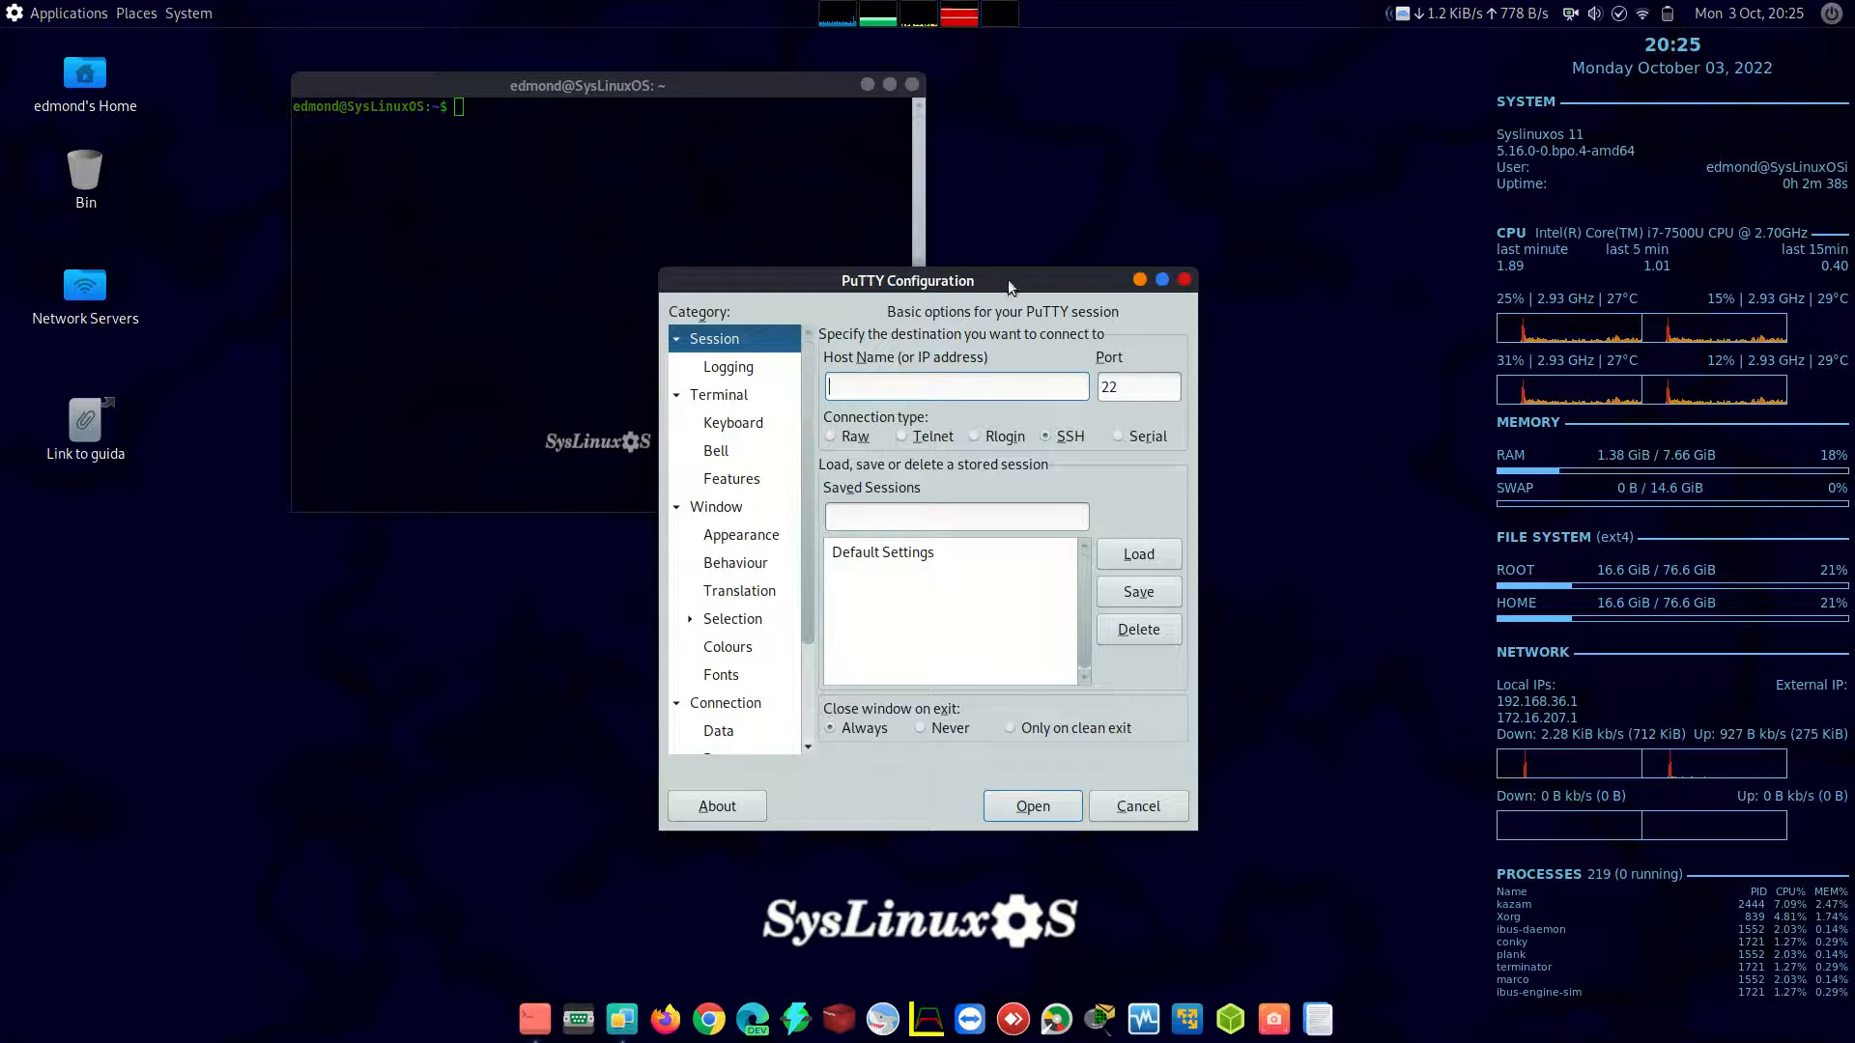
click(1138, 805)
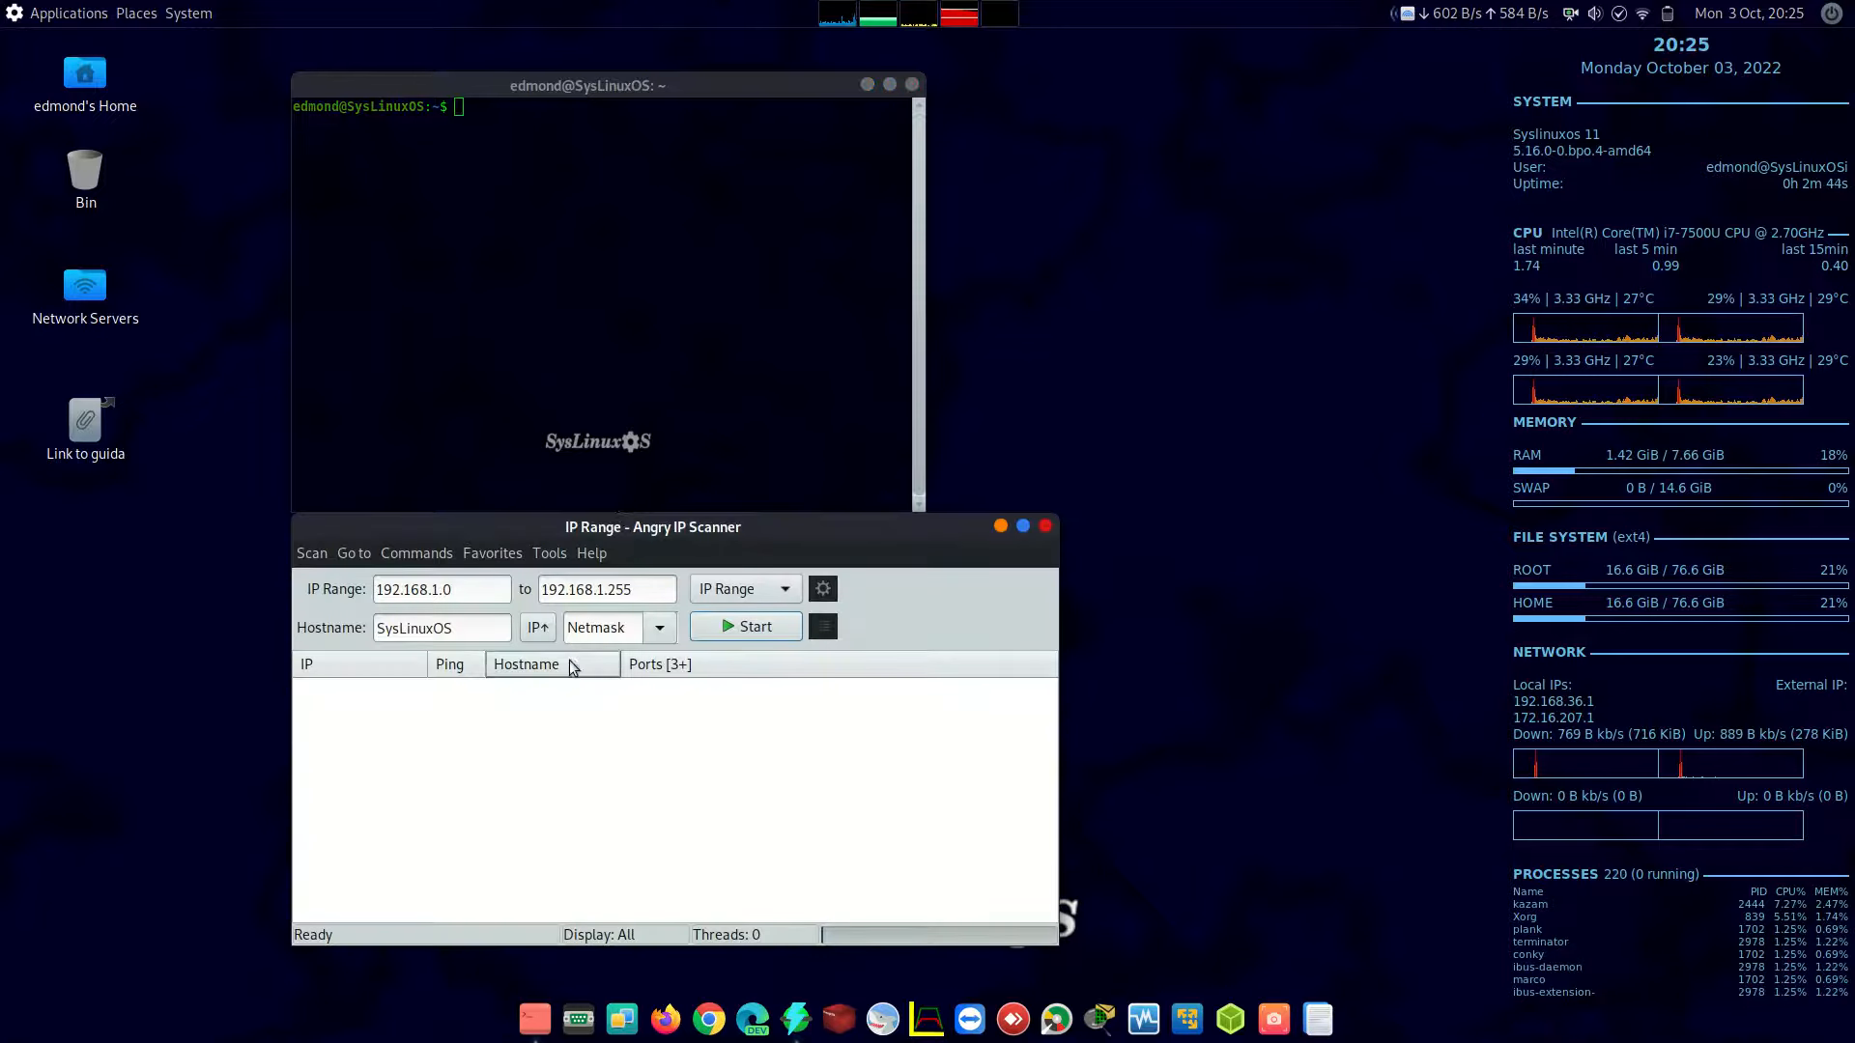
click(732, 628)
Change the terminal's working directory to sparrow-wifi/.
click(672, 258)
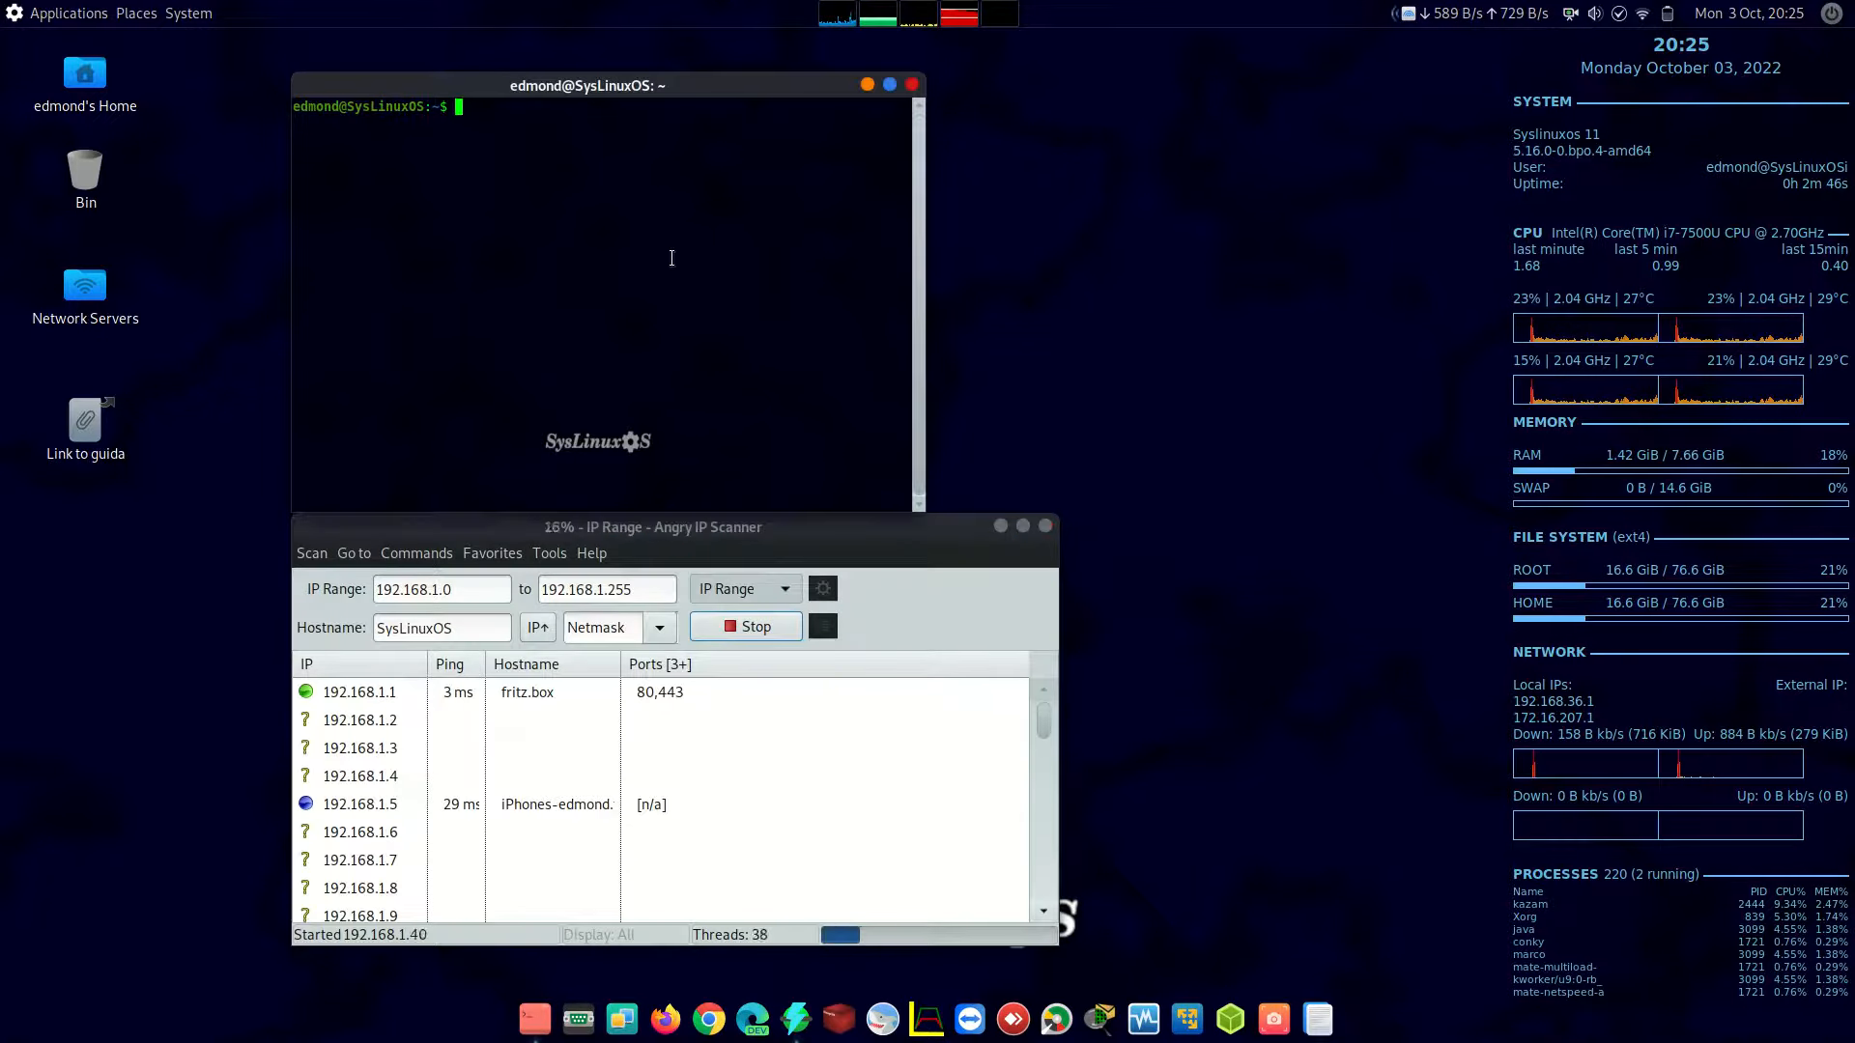
text(c)
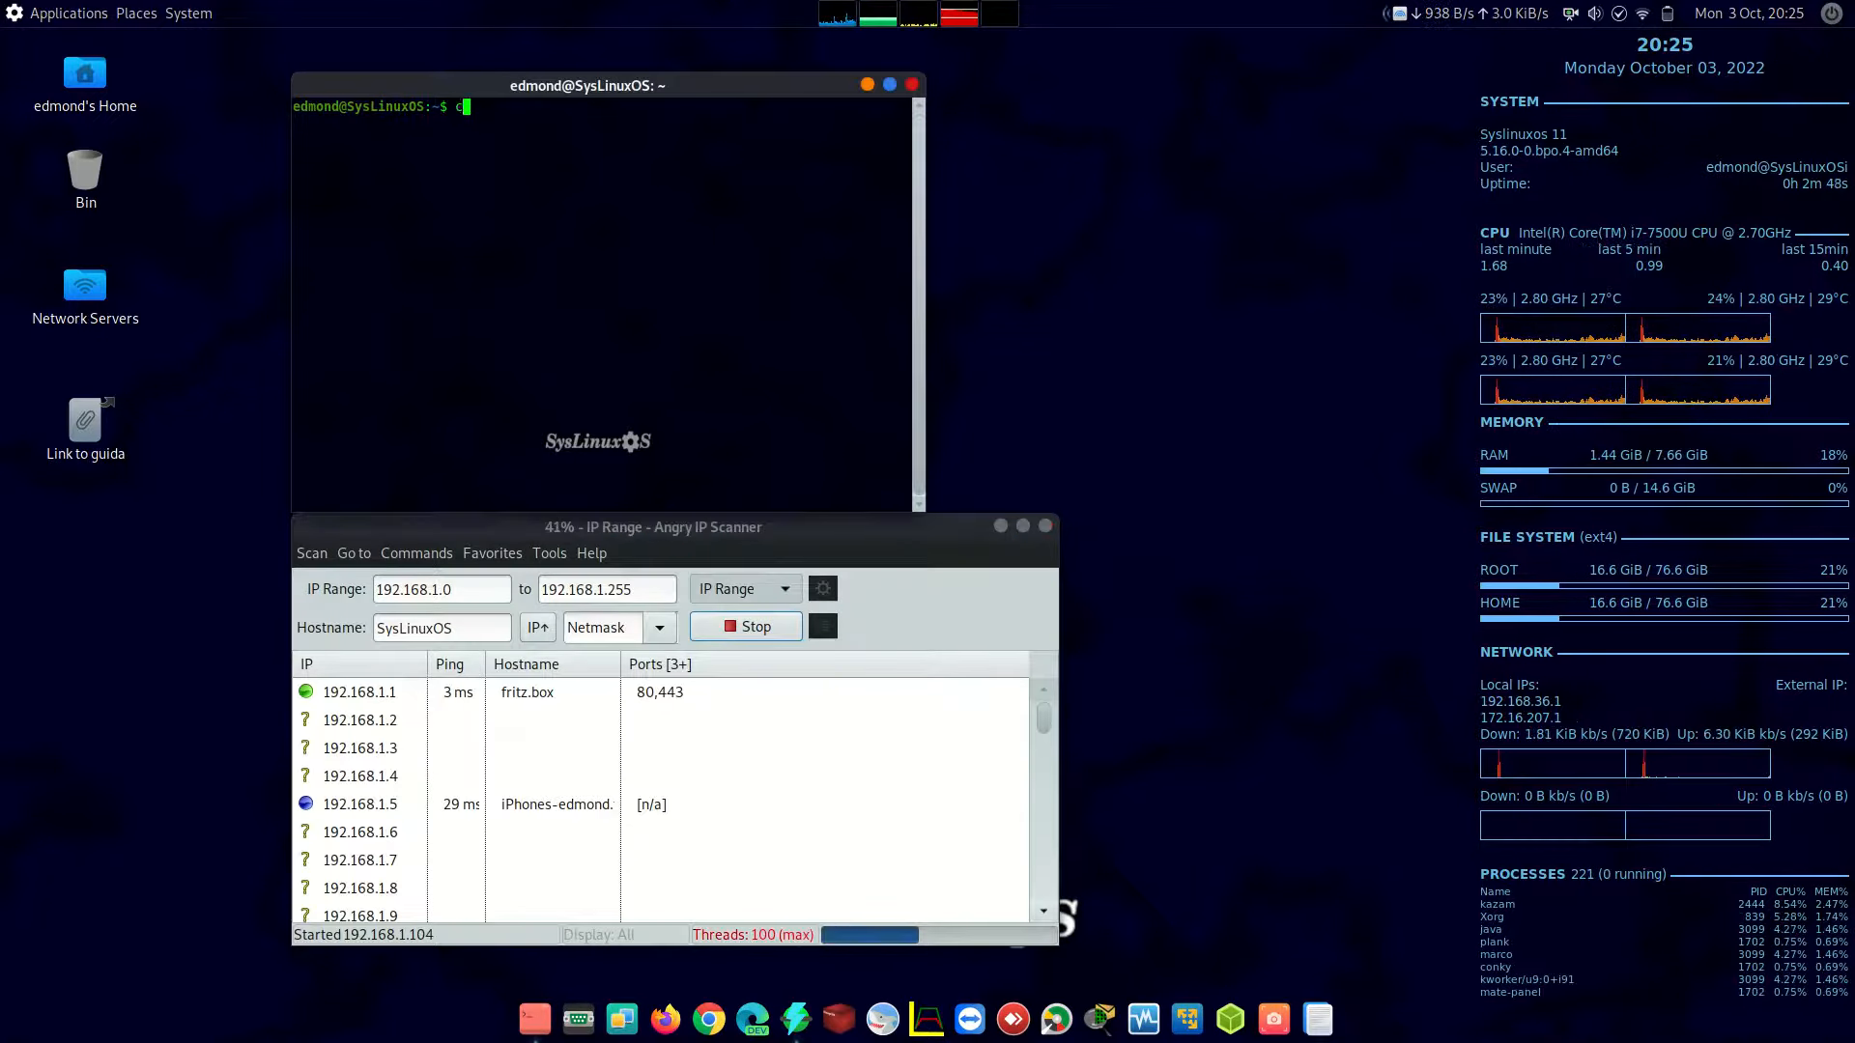
text(d s)
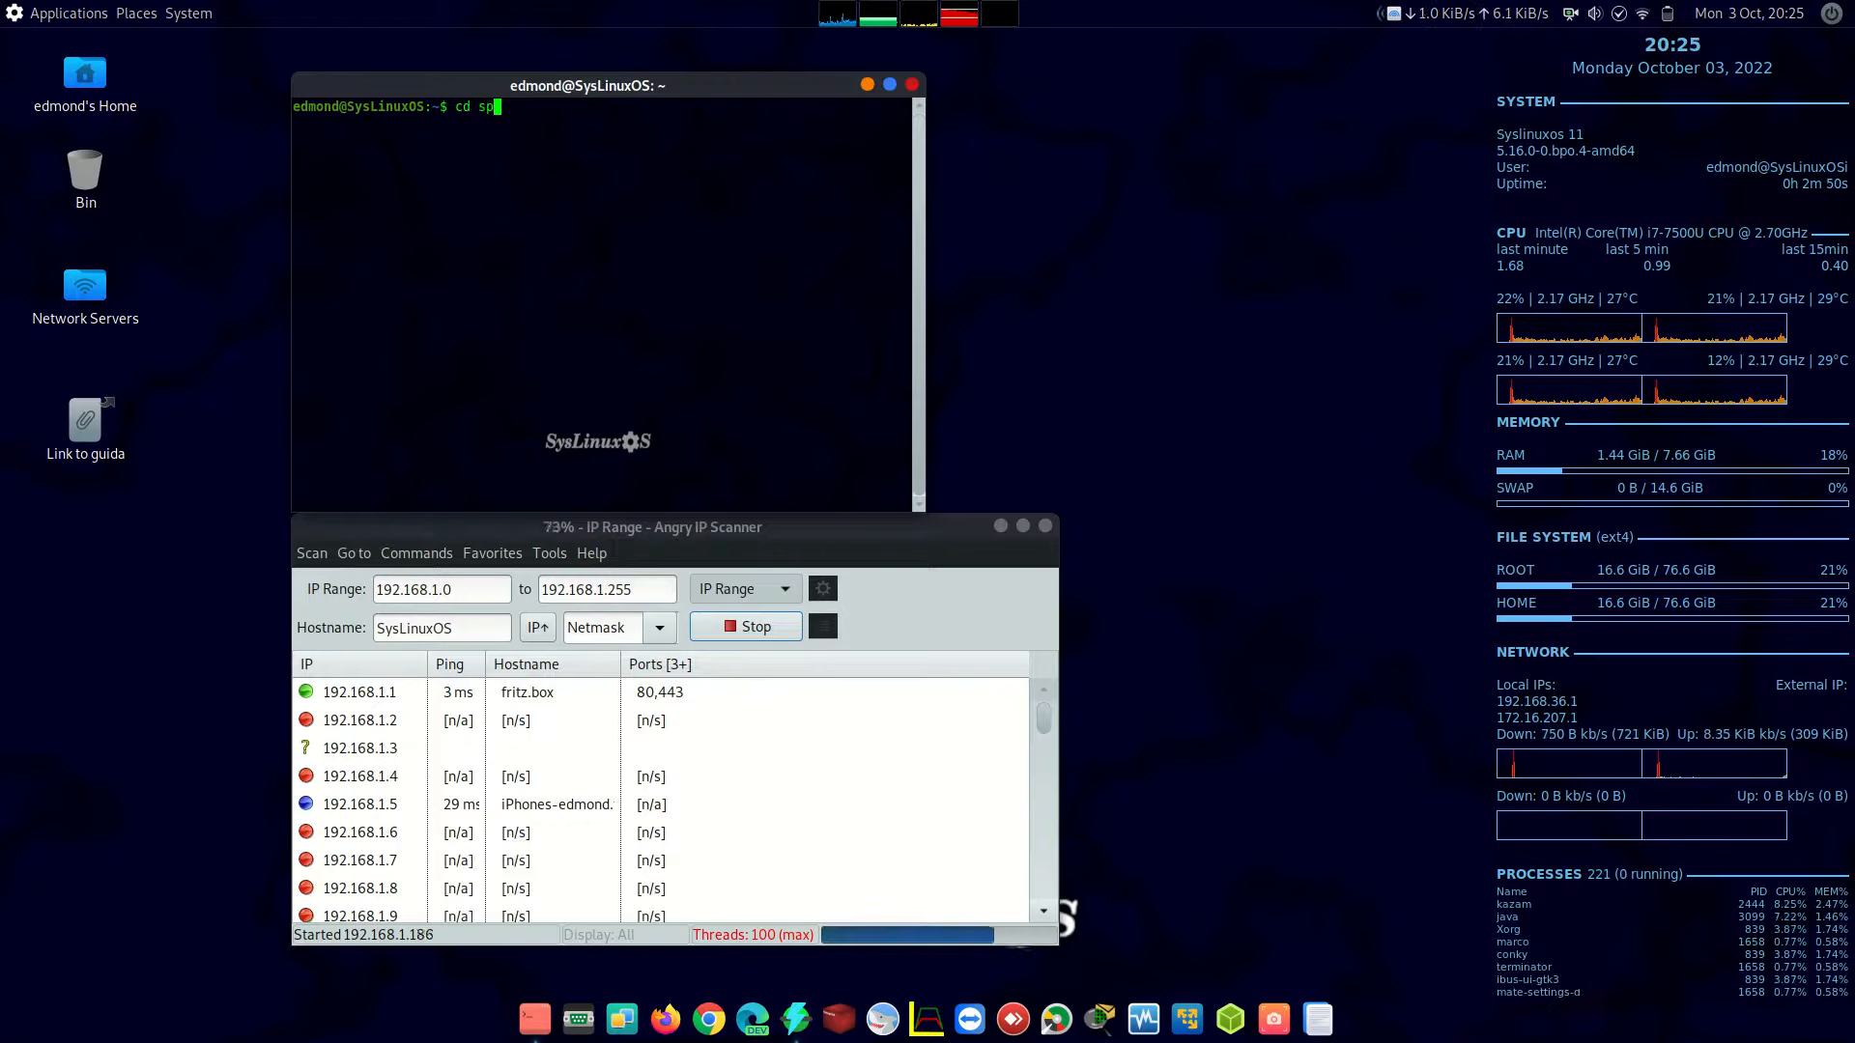
text(p)
key(Tab)
Run sudo python3 sparrow-wifi.py in the terminal, reusing the command from the shell history.
key(Up)
key(BackSpace)
key(BackSpace)
text(groups)
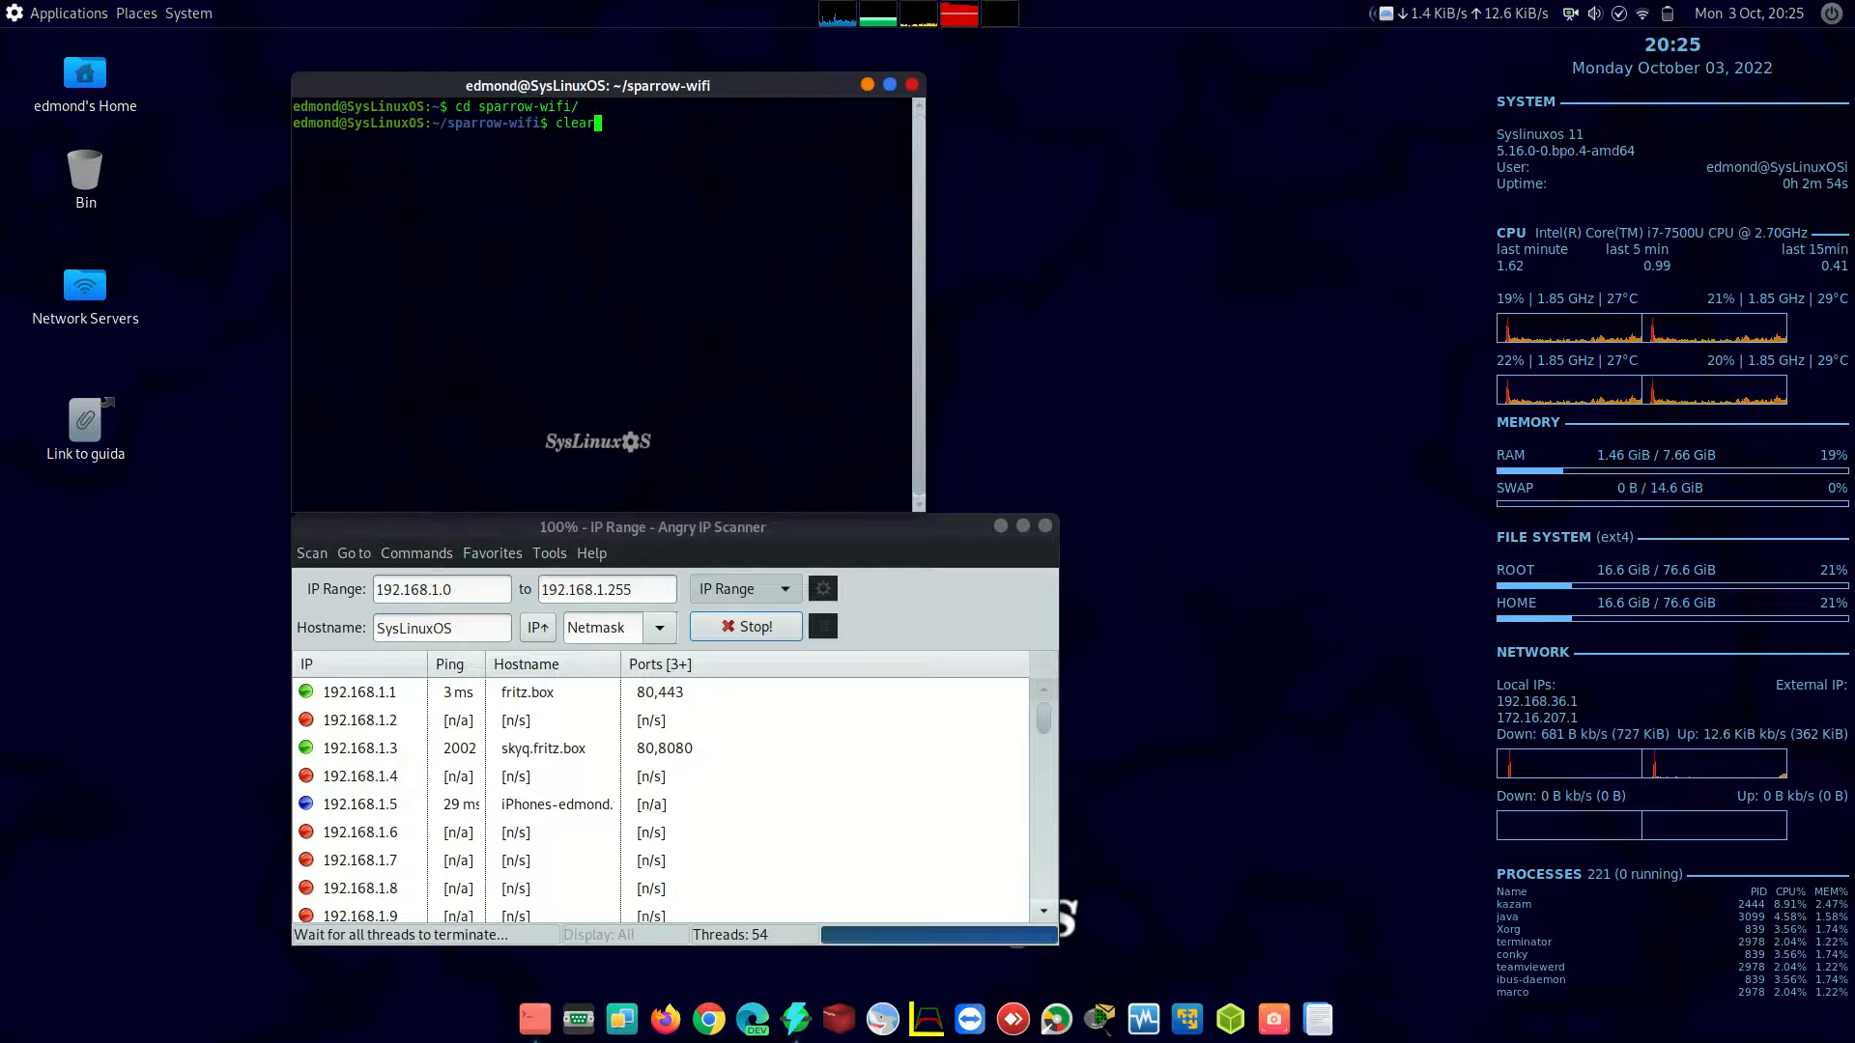
key(Up)
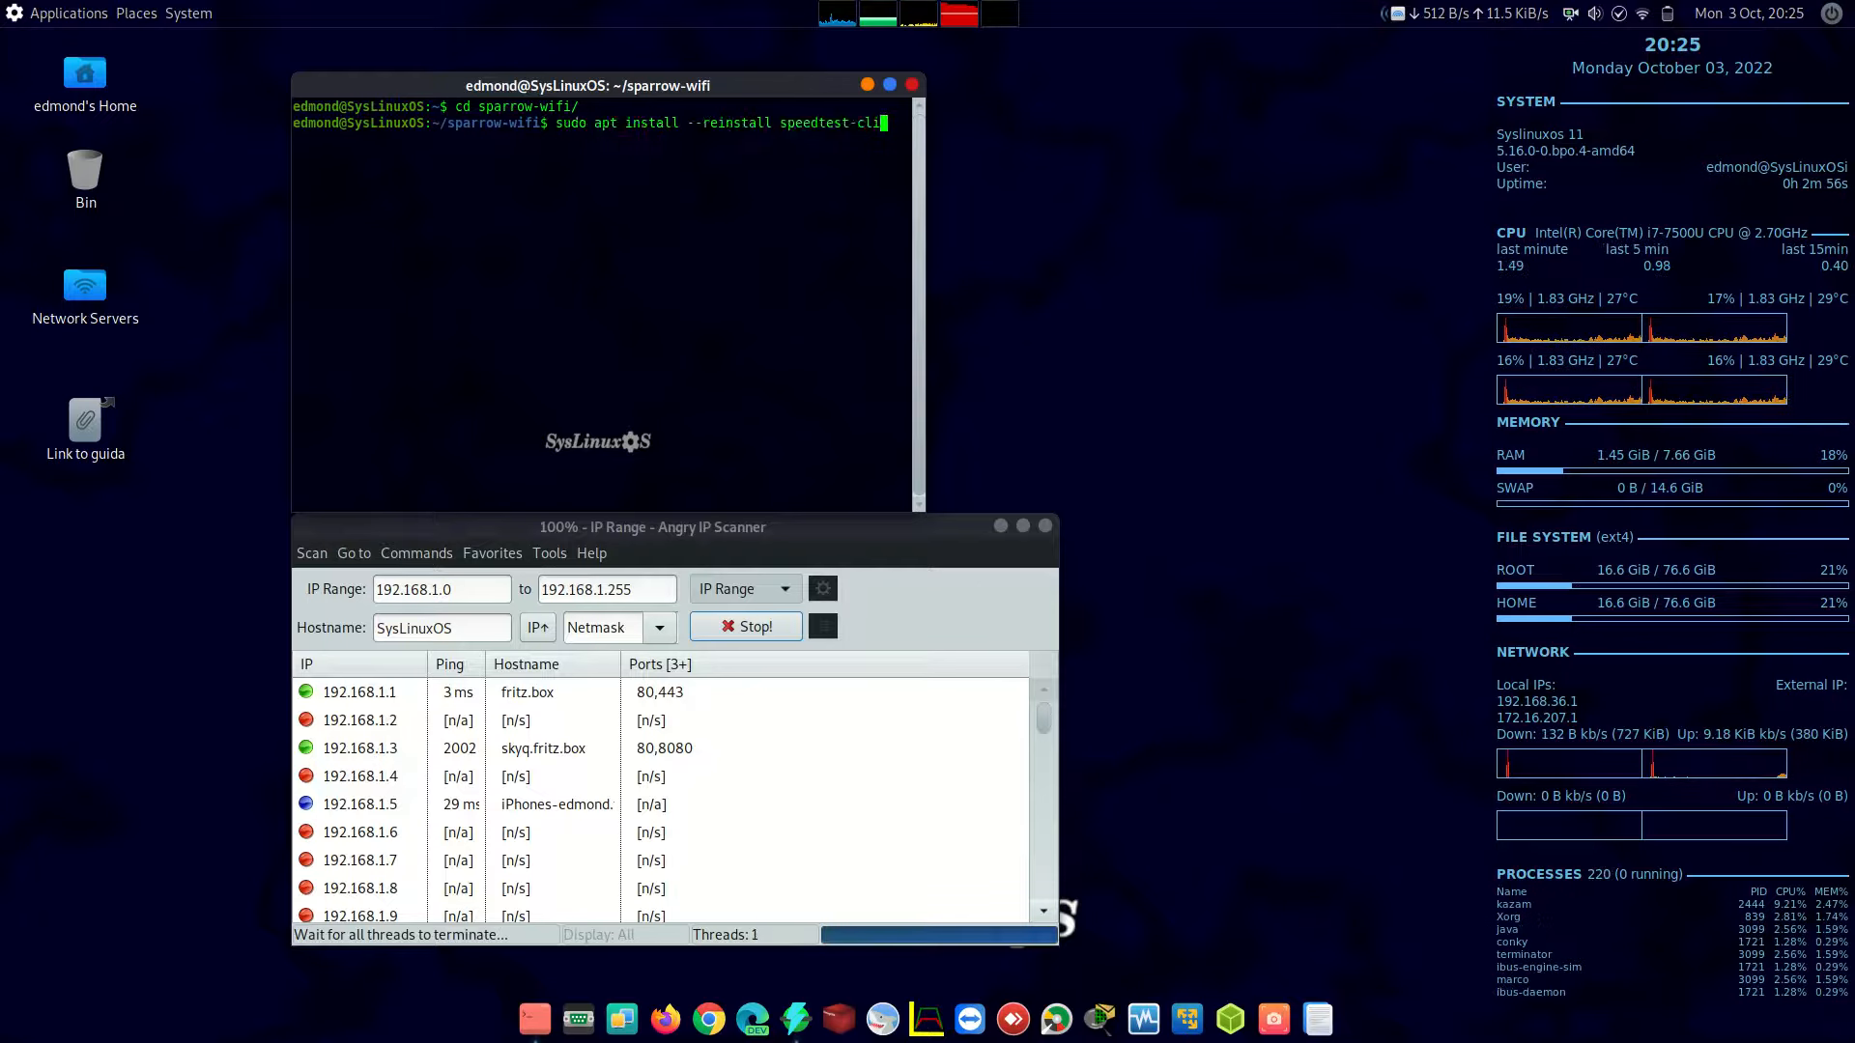
key(Up)
key(Down)
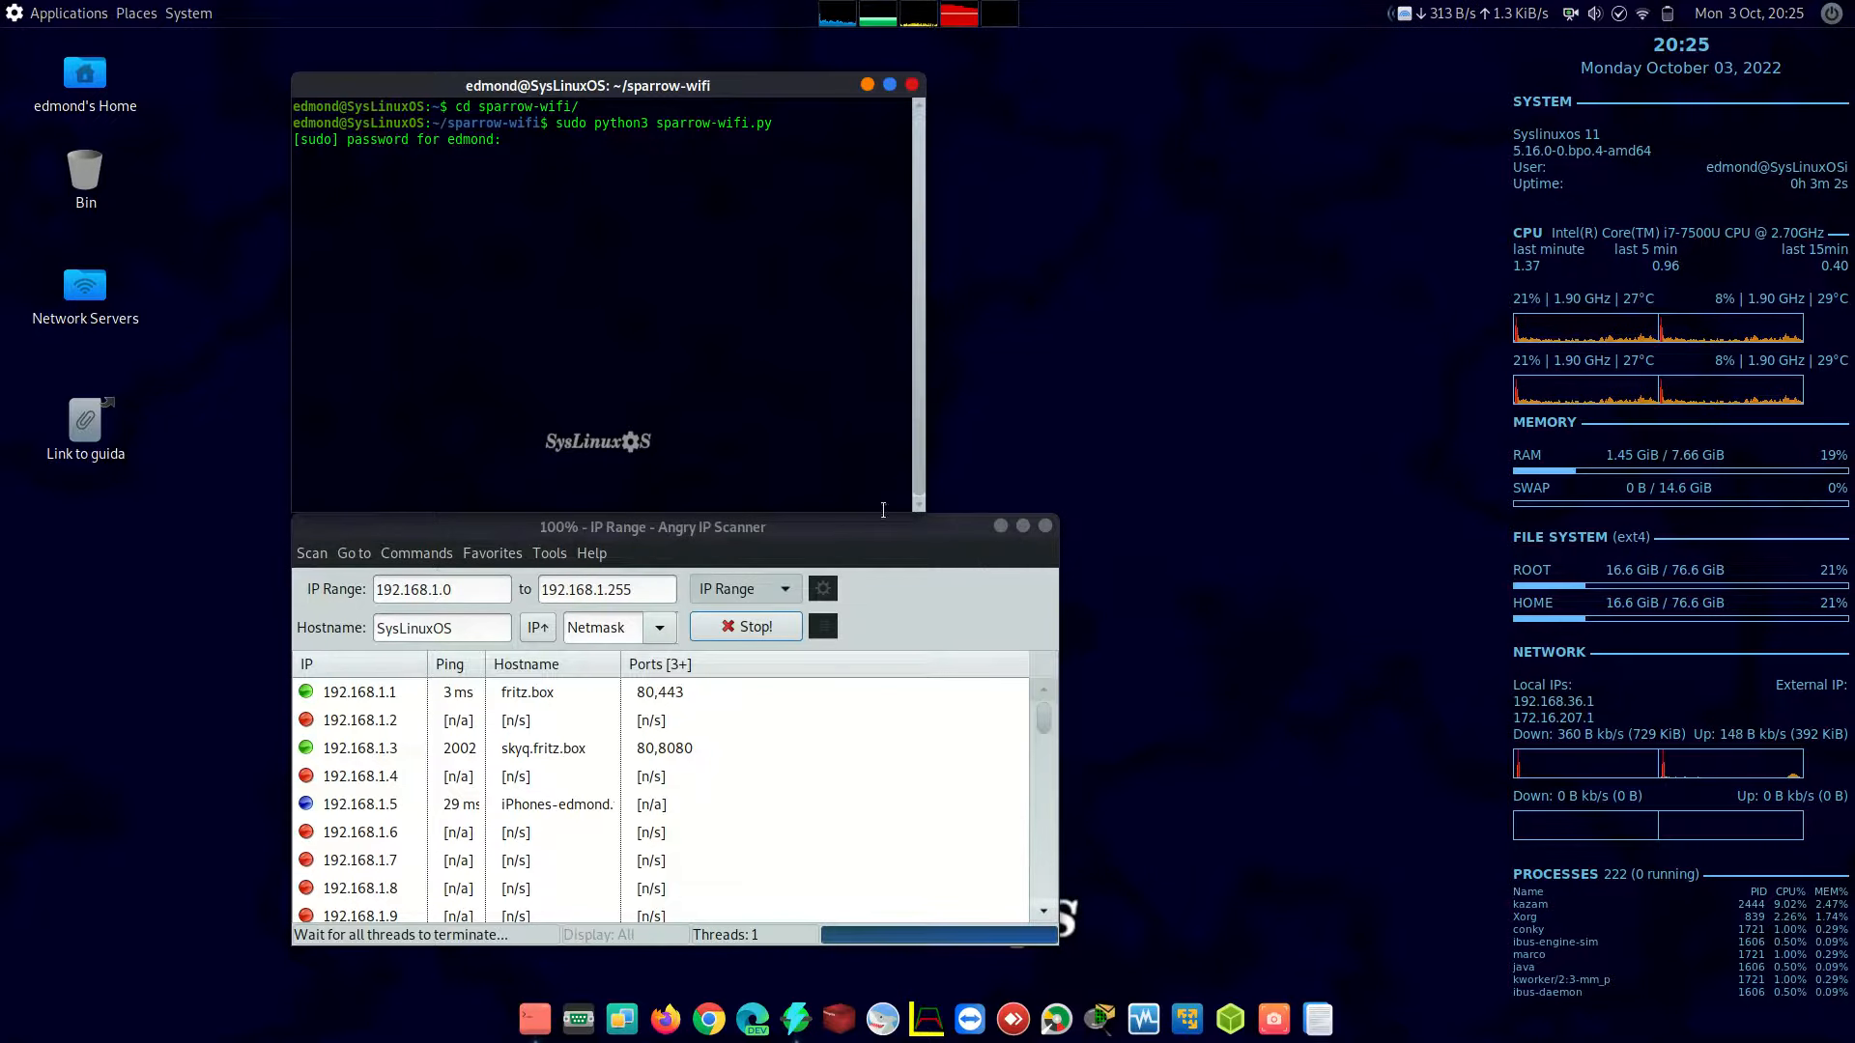
Stop the running IP range scan, dismiss its statistics and close Angry IP Scanner.
click(755, 628)
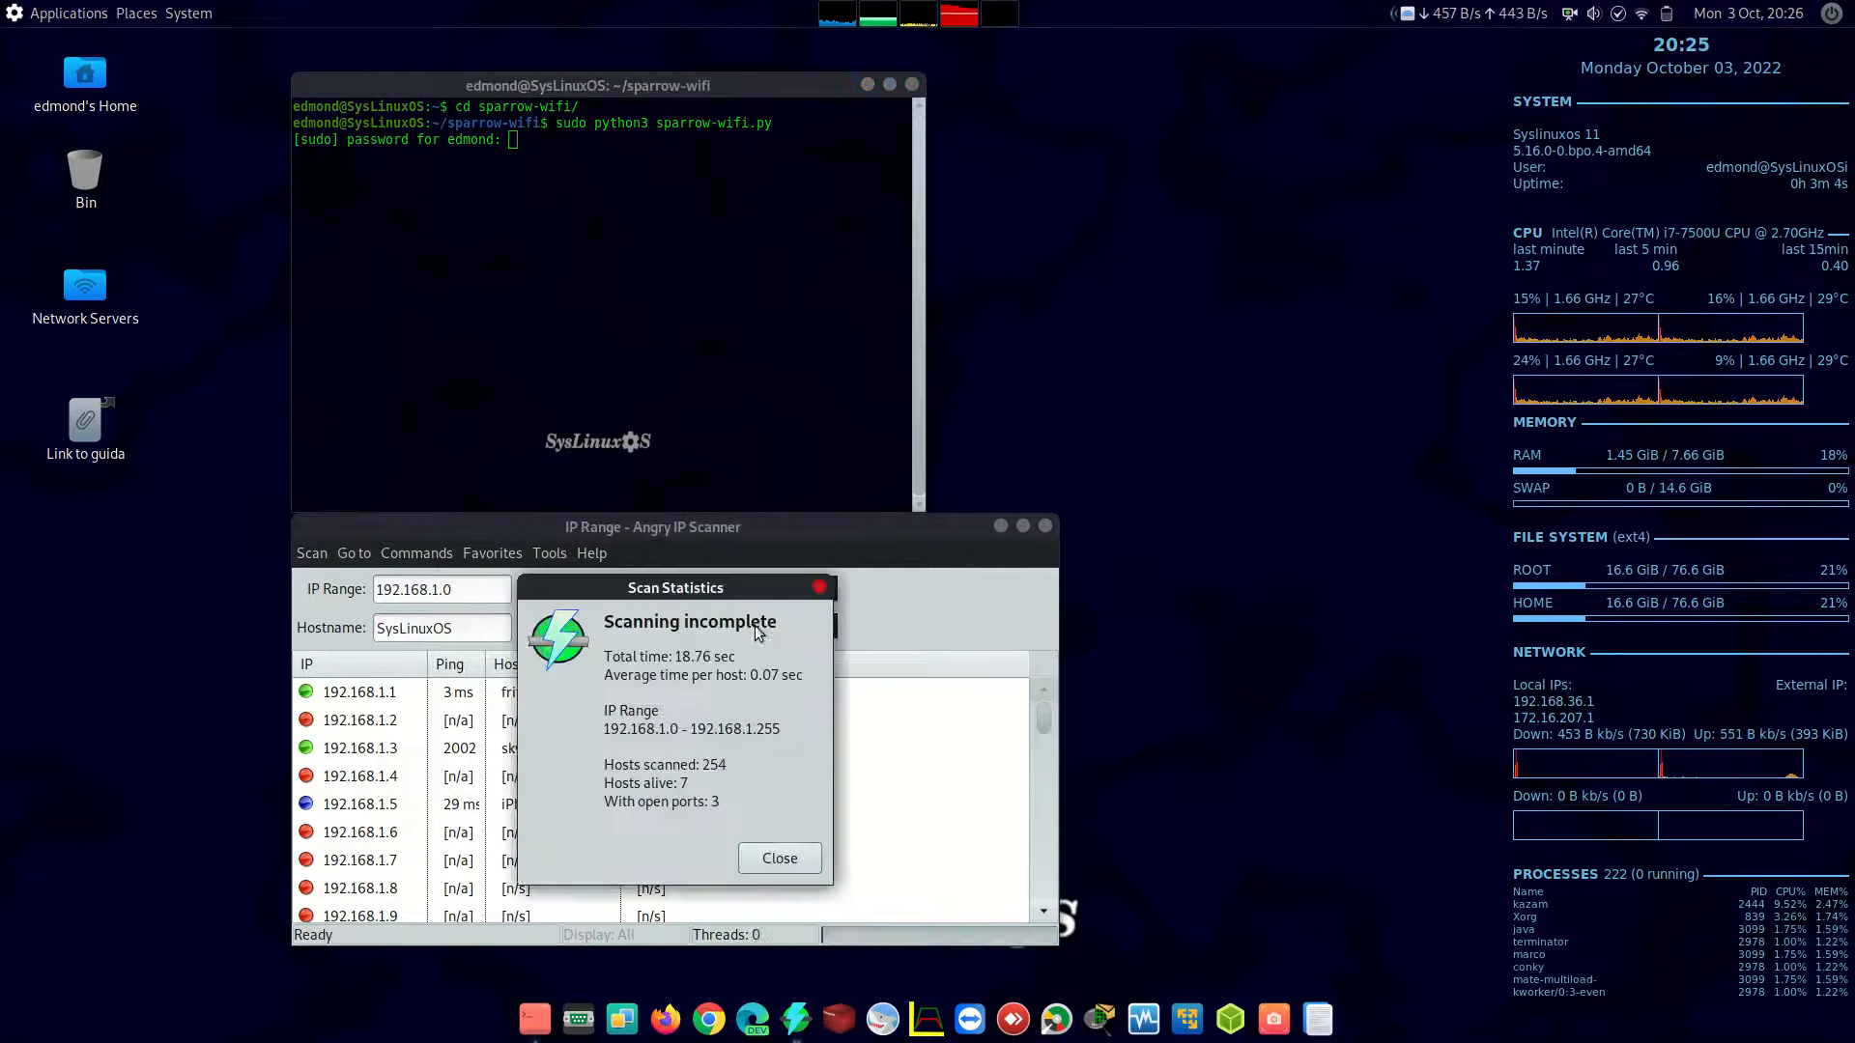
click(780, 857)
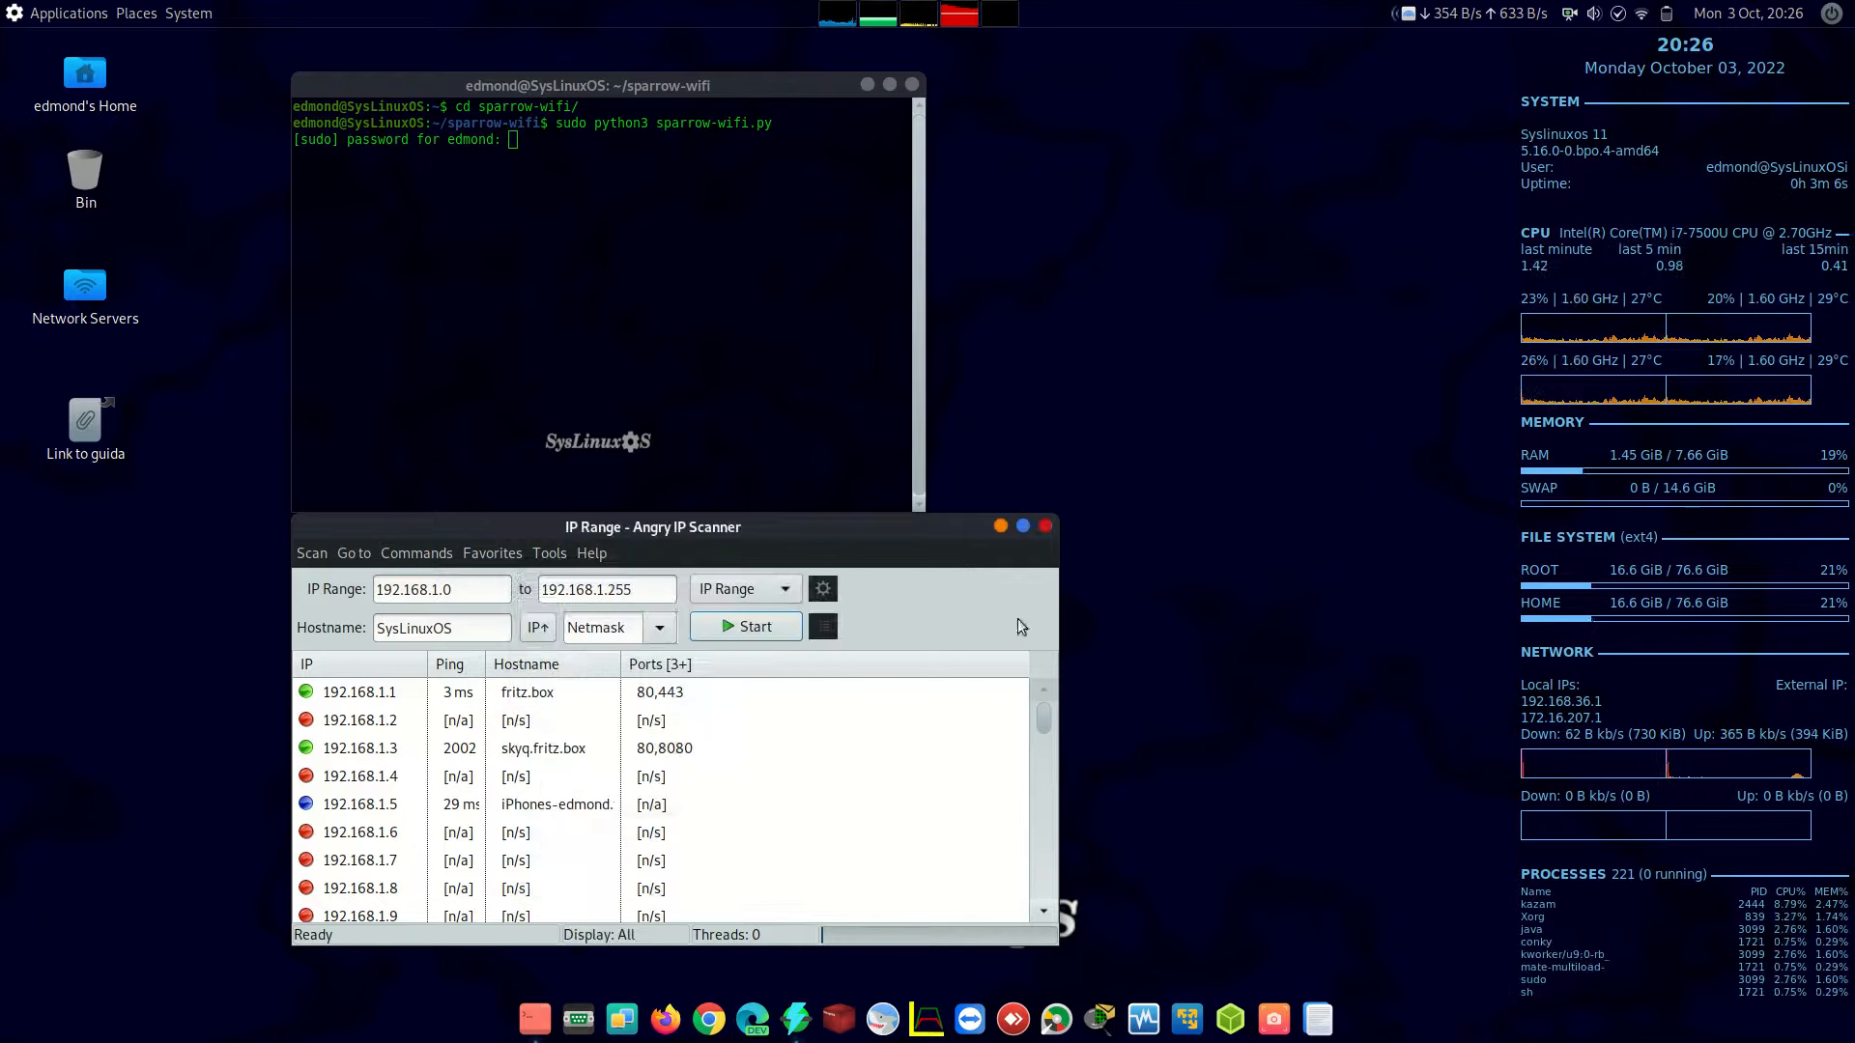
click(1046, 527)
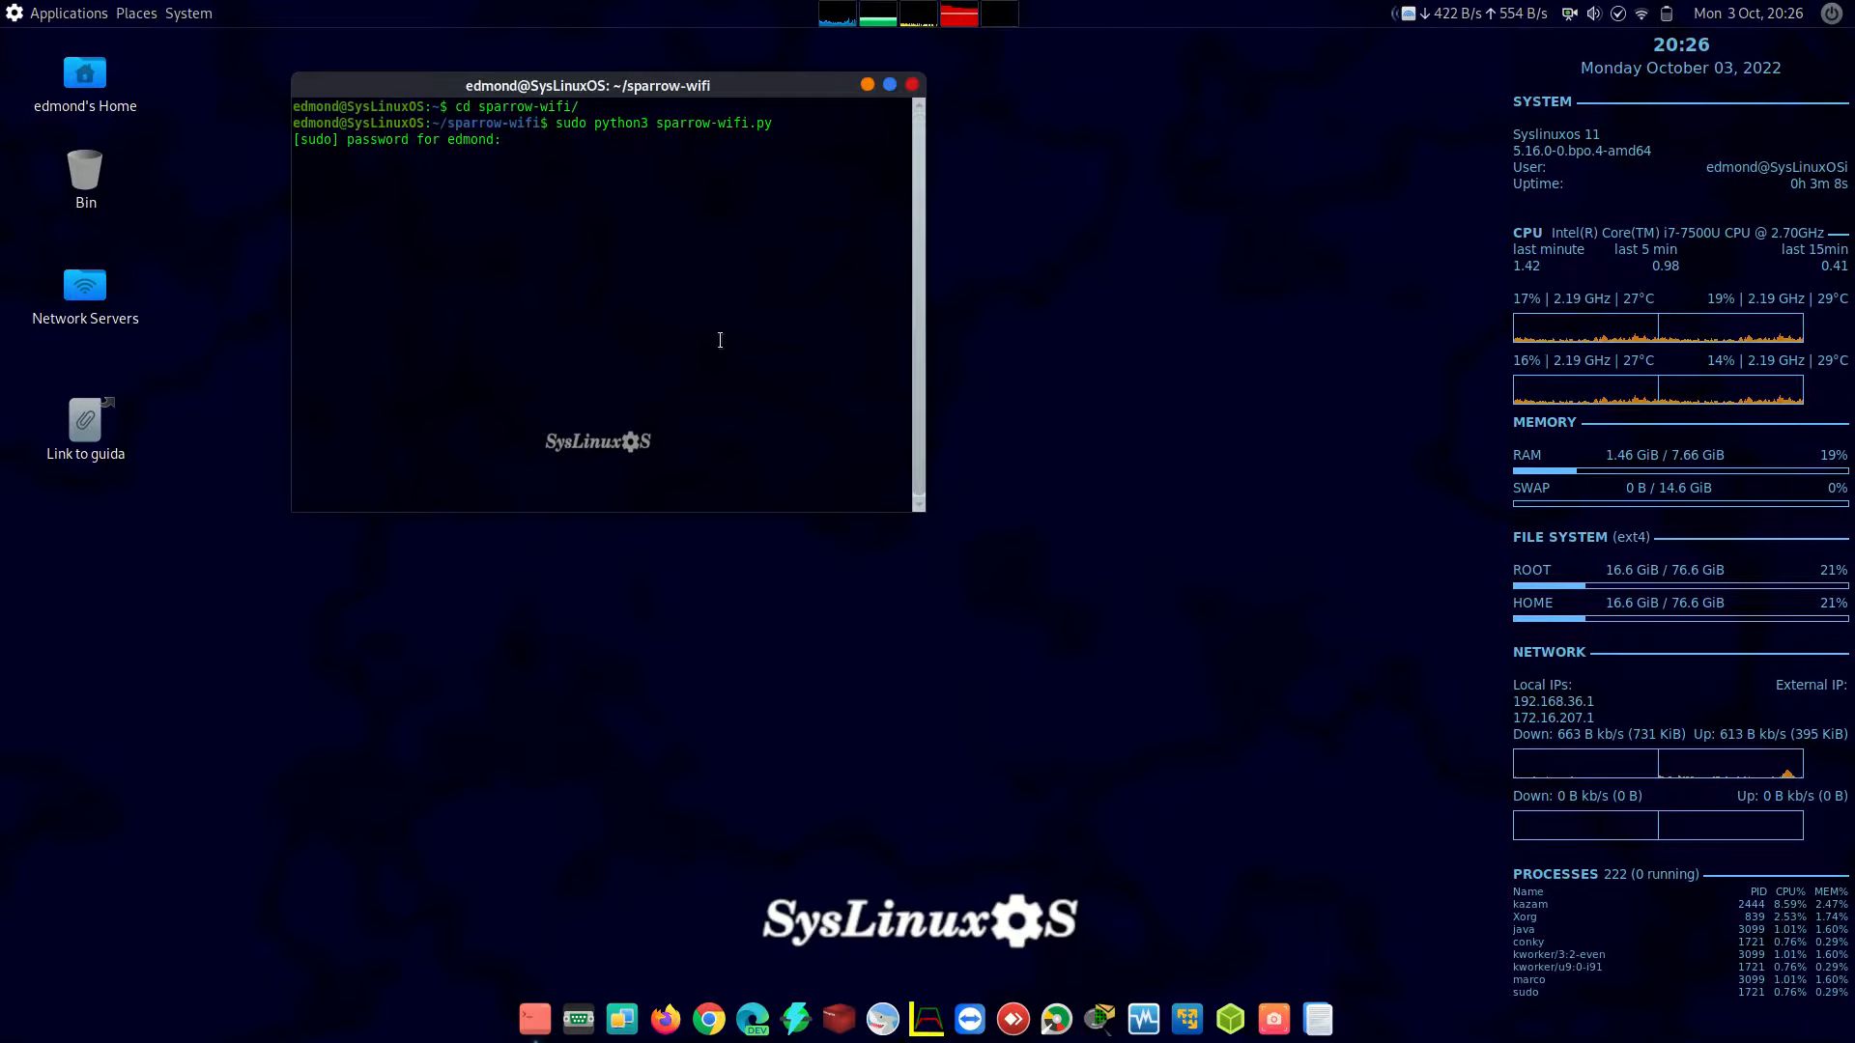
Submit the sudo password in the terminal to launch Sparrow-WiFi Analyzer, and minimize the terminal window.
key(Return)
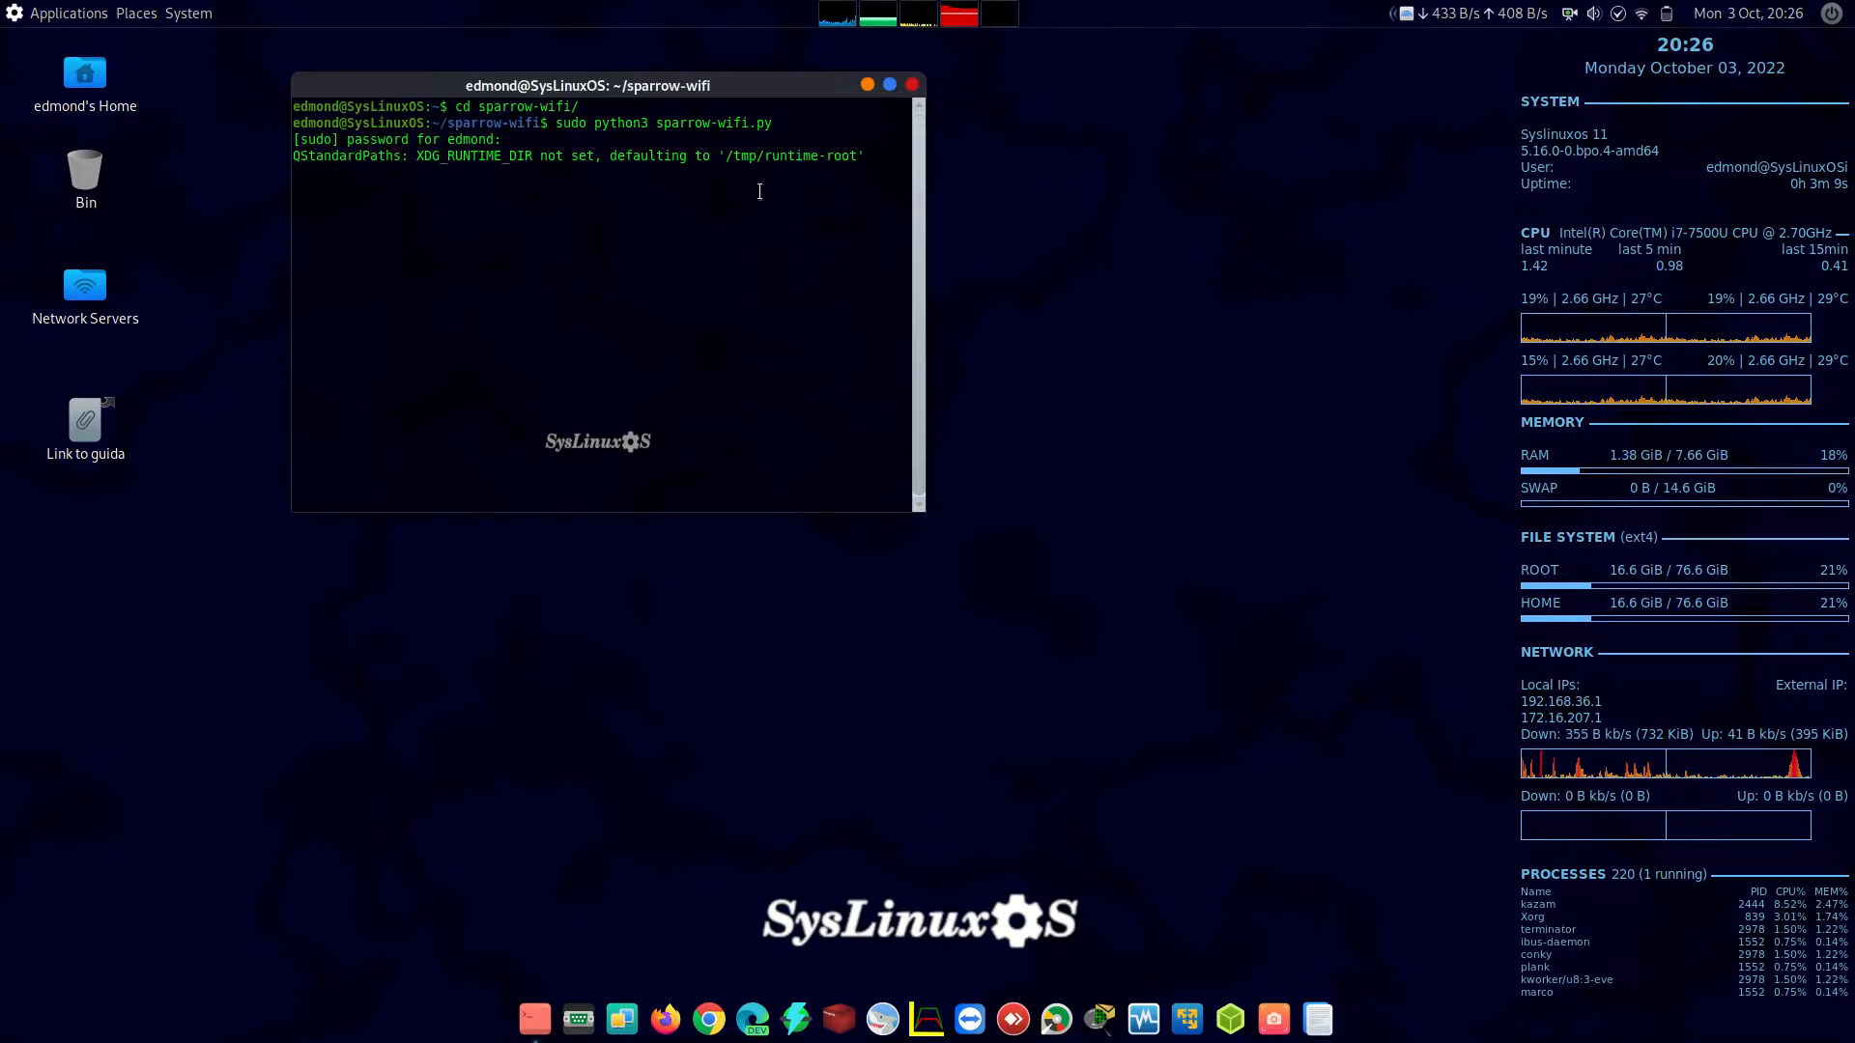
click(861, 91)
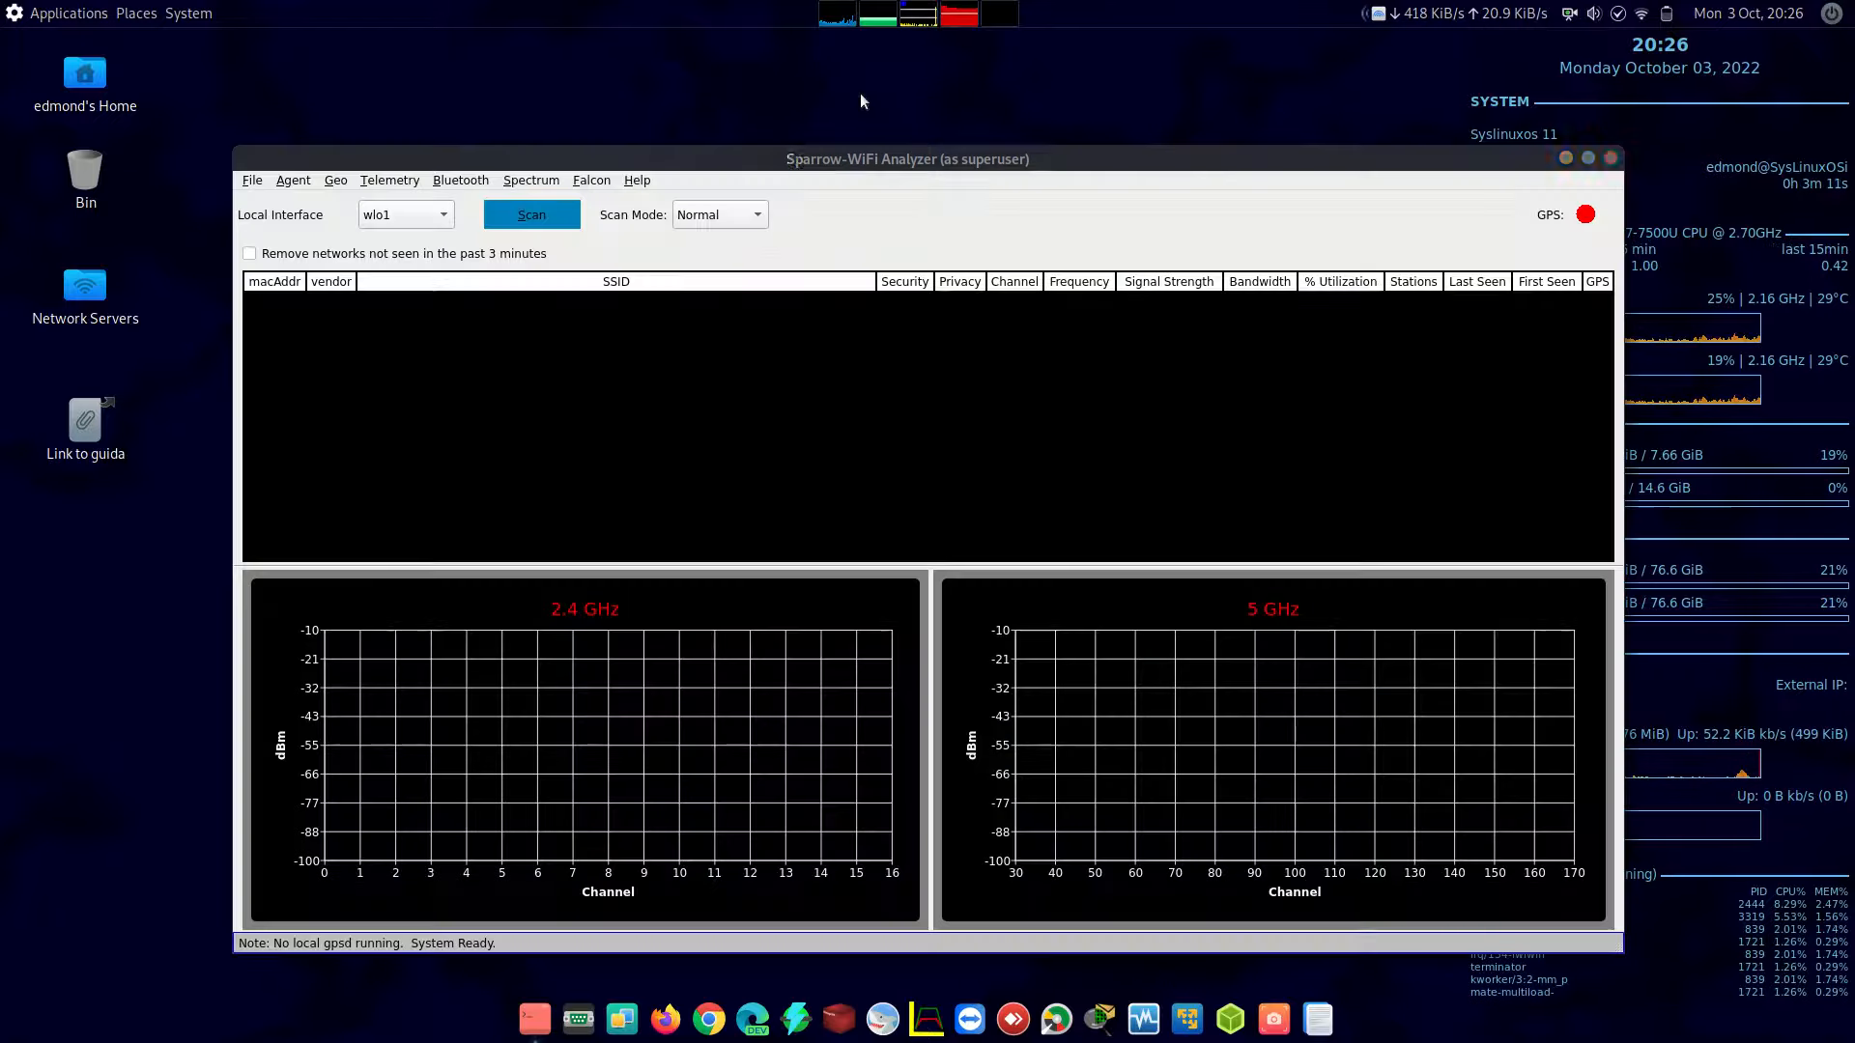
Scan for wireless networks on wlo1 in Normal mode with Sparrow-WiFi Analyzer, and close it after viewing the networks.
click(525, 218)
drag(744, 155, 581, 83)
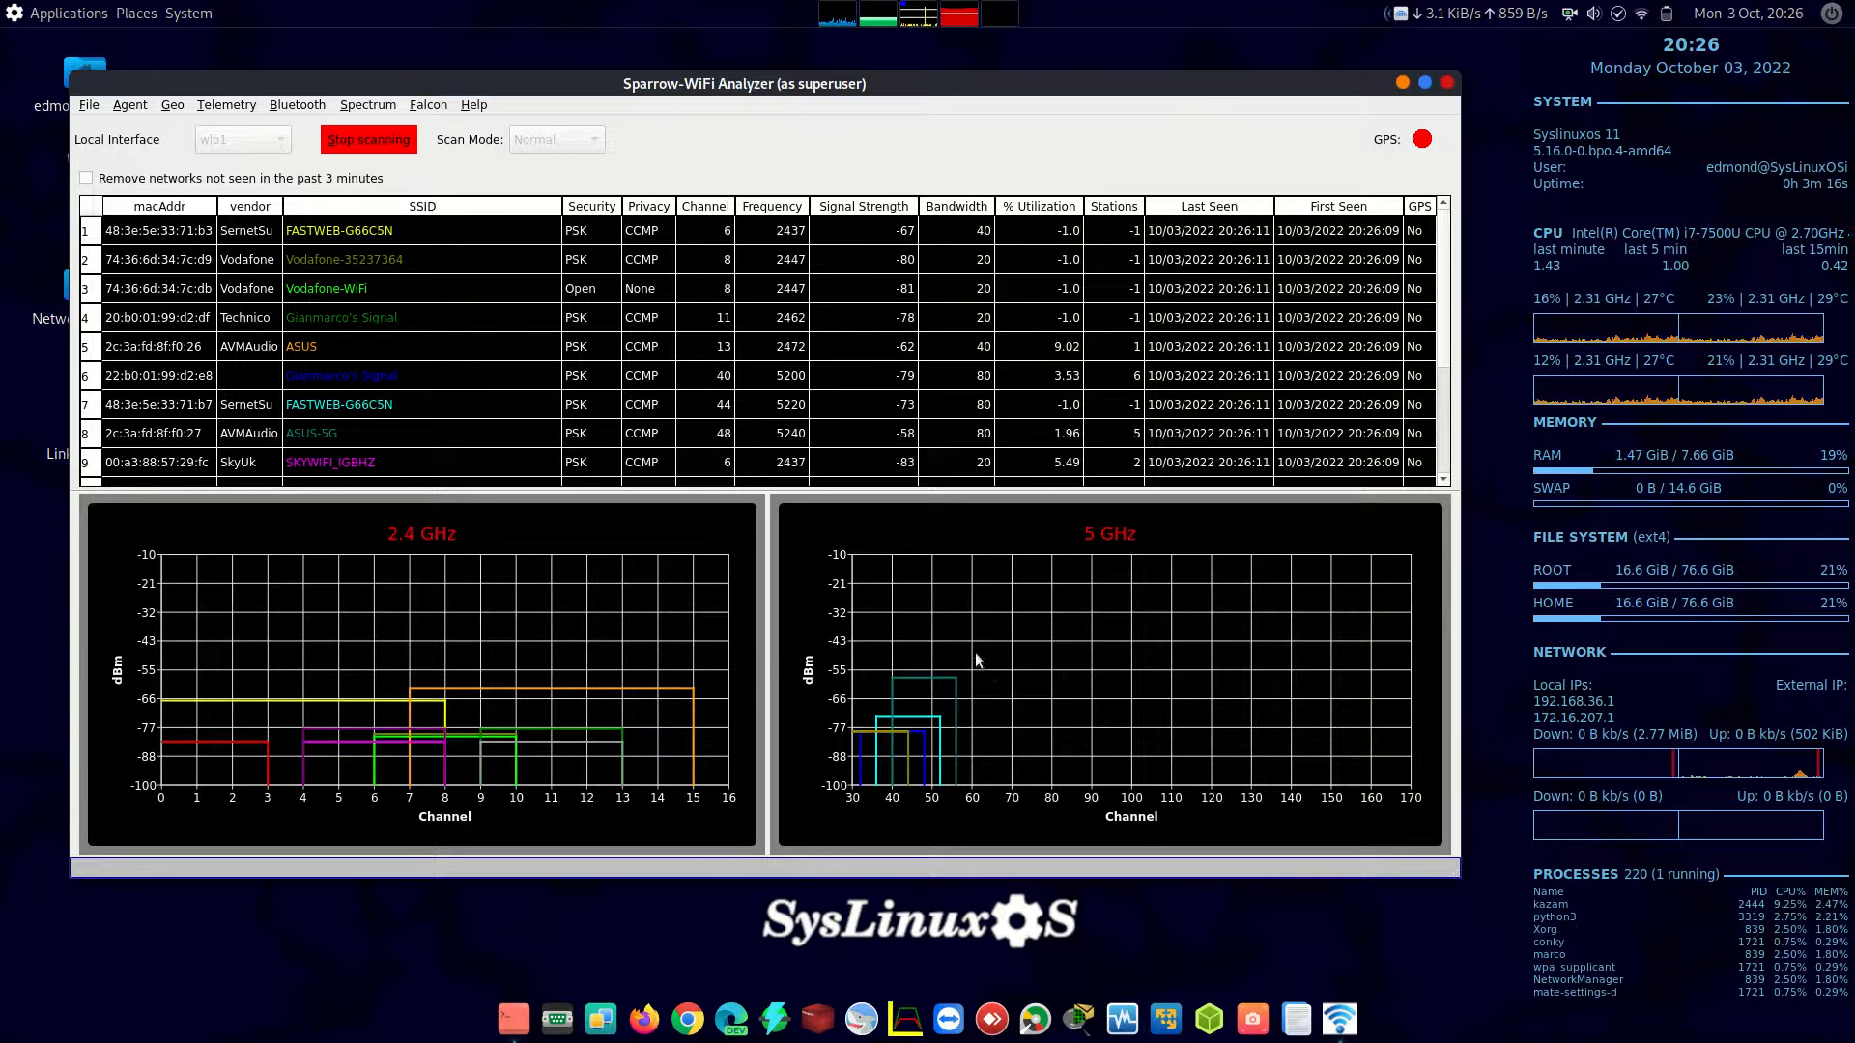
click(1446, 83)
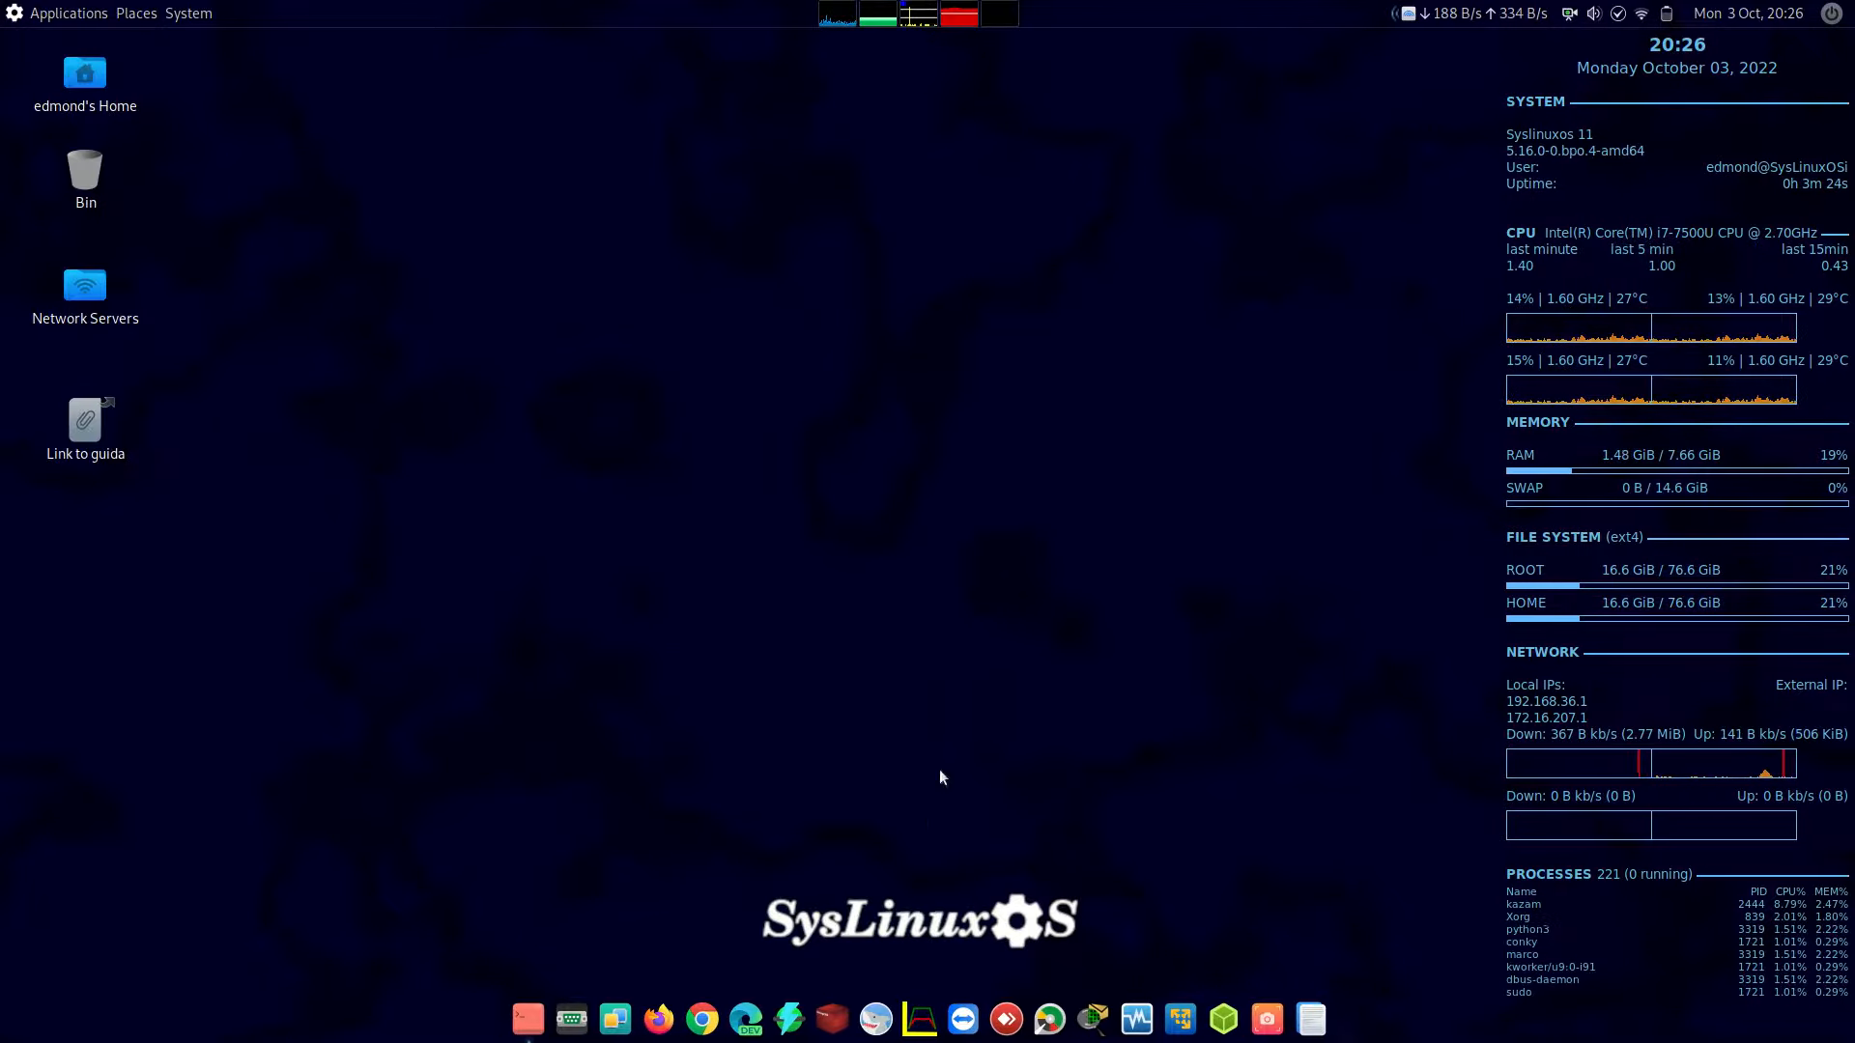
Open Wireshark, capture live packets on the wlo1 interface, and quit without saving the capture.
click(876, 1019)
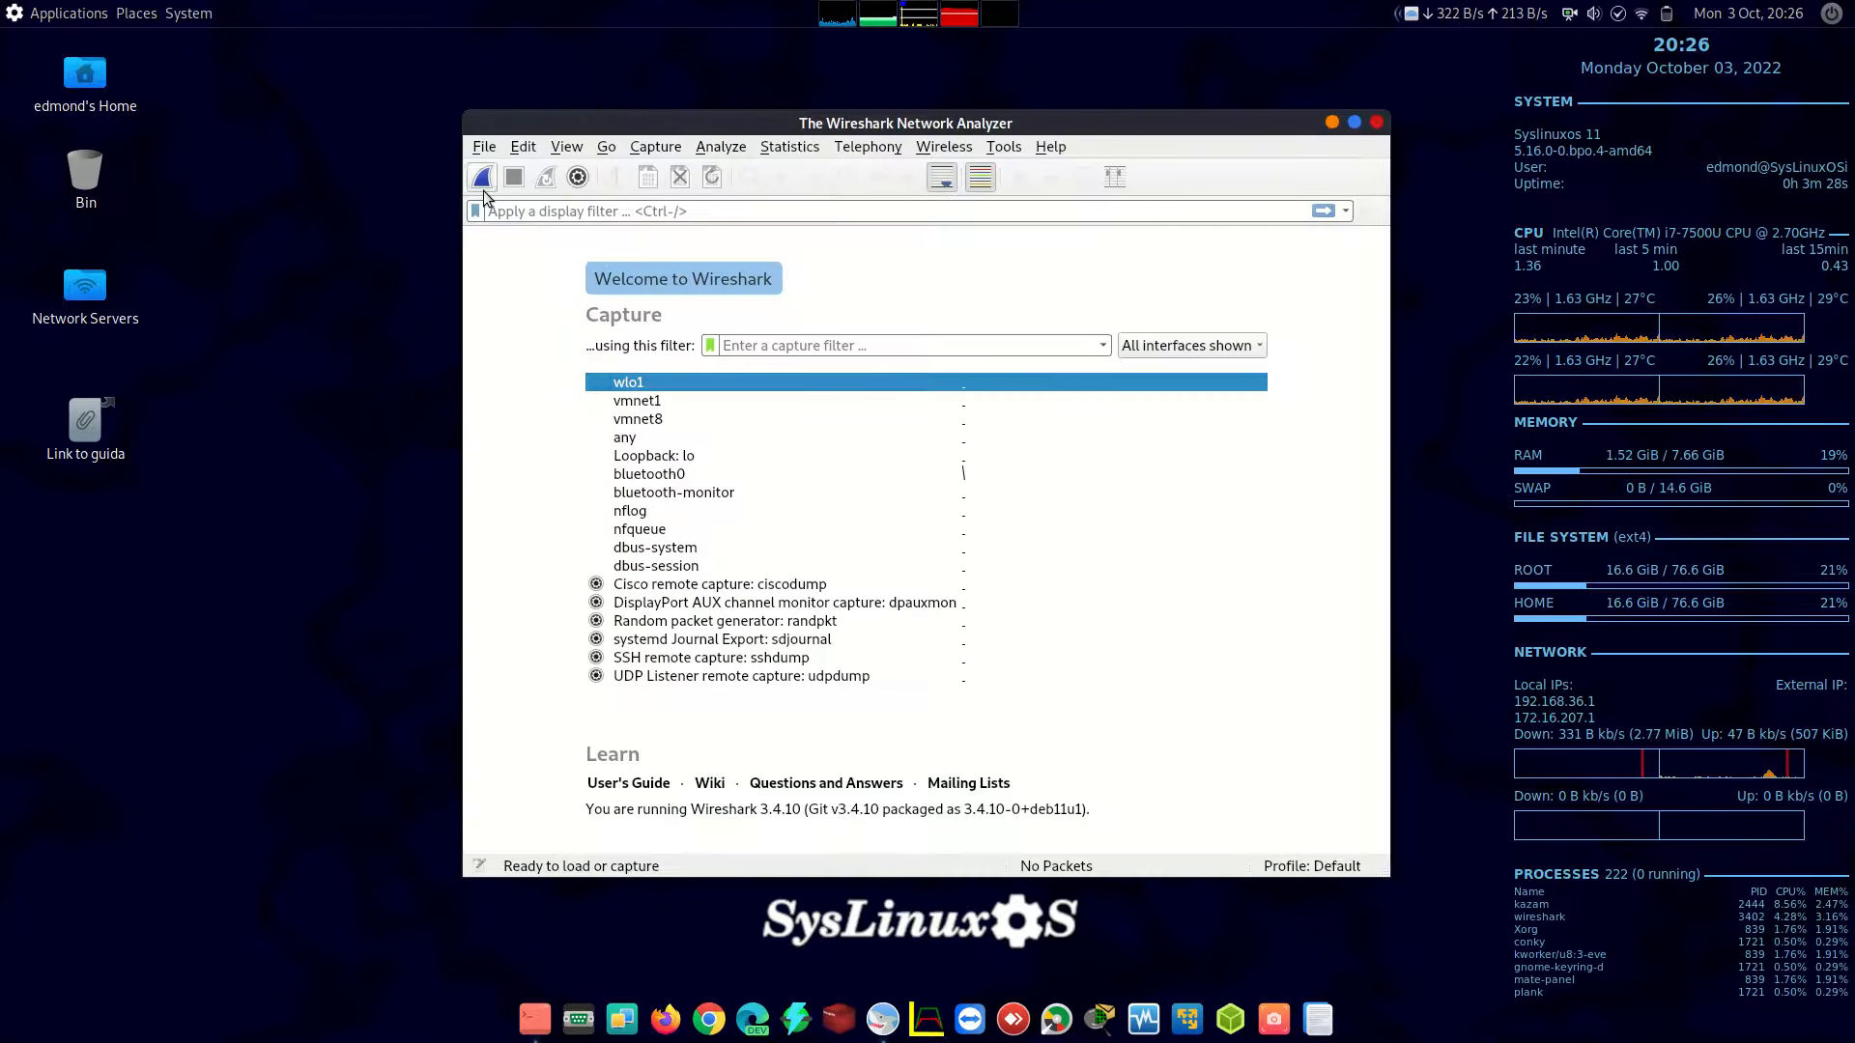
click(482, 179)
drag(615, 118, 404, 68)
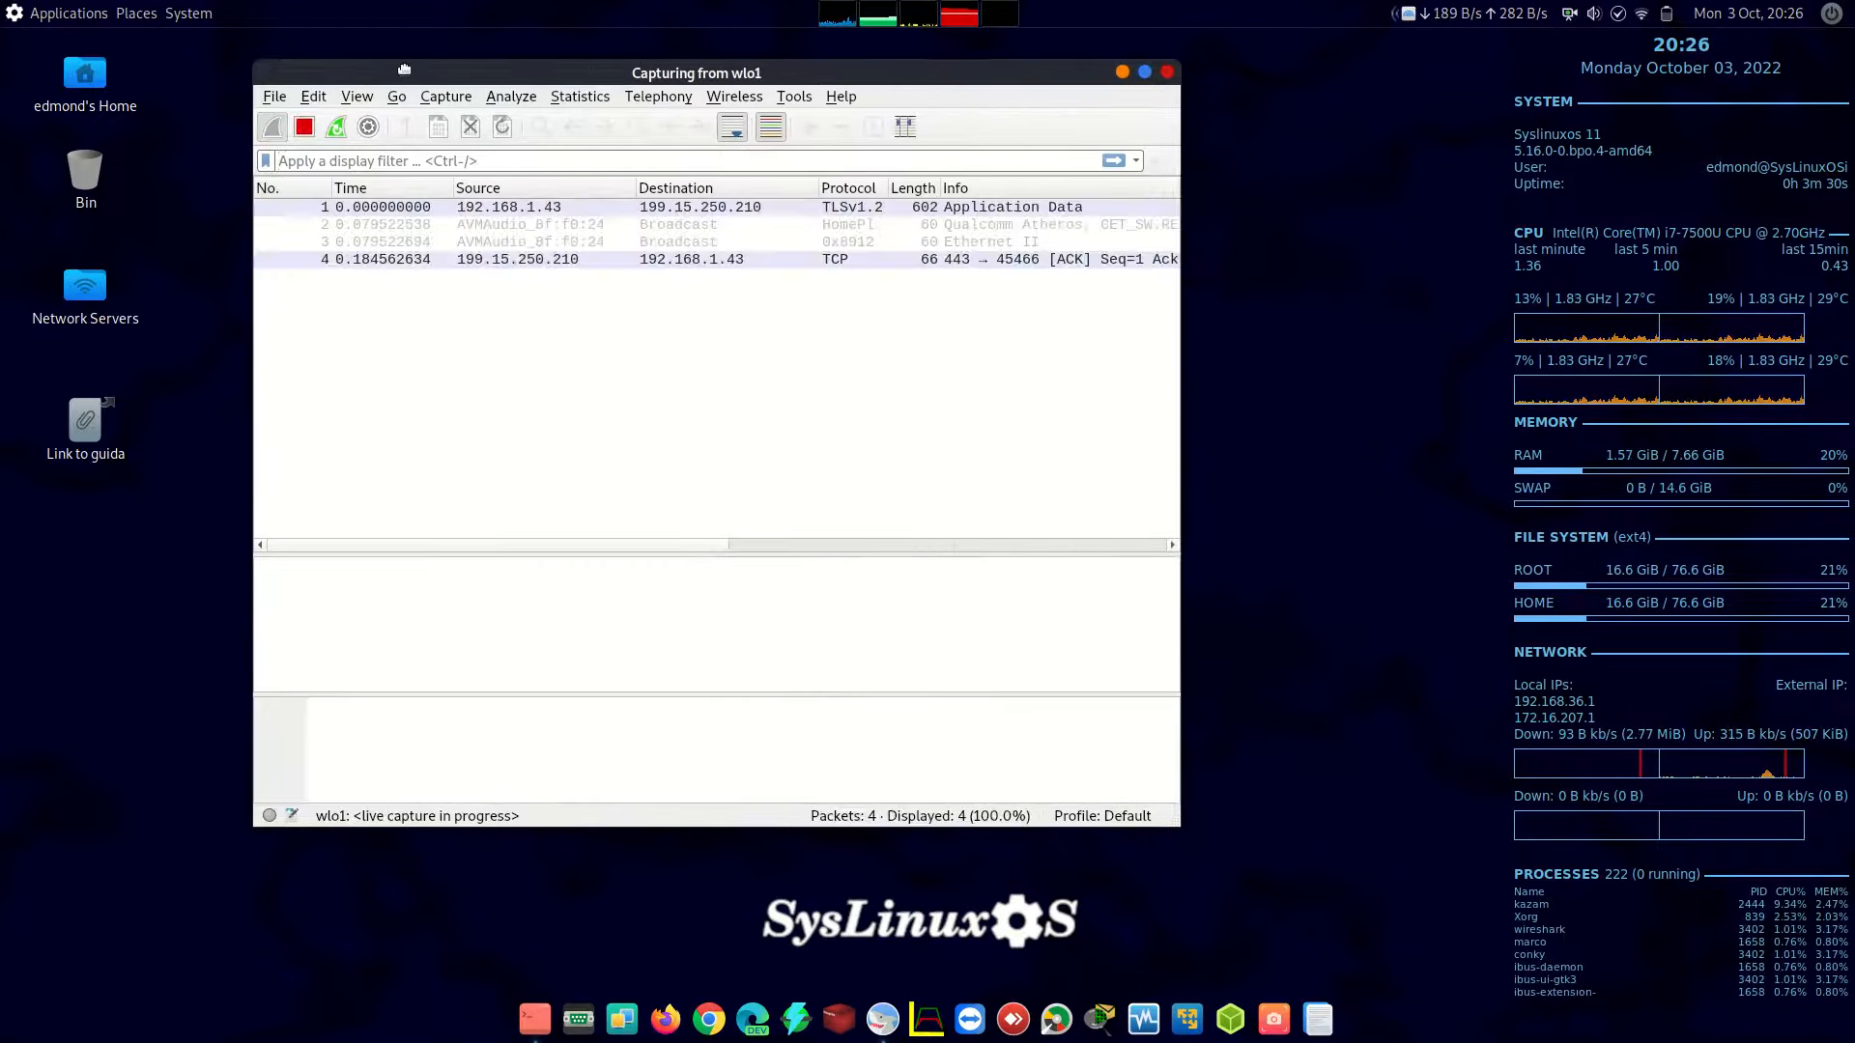
click(1167, 72)
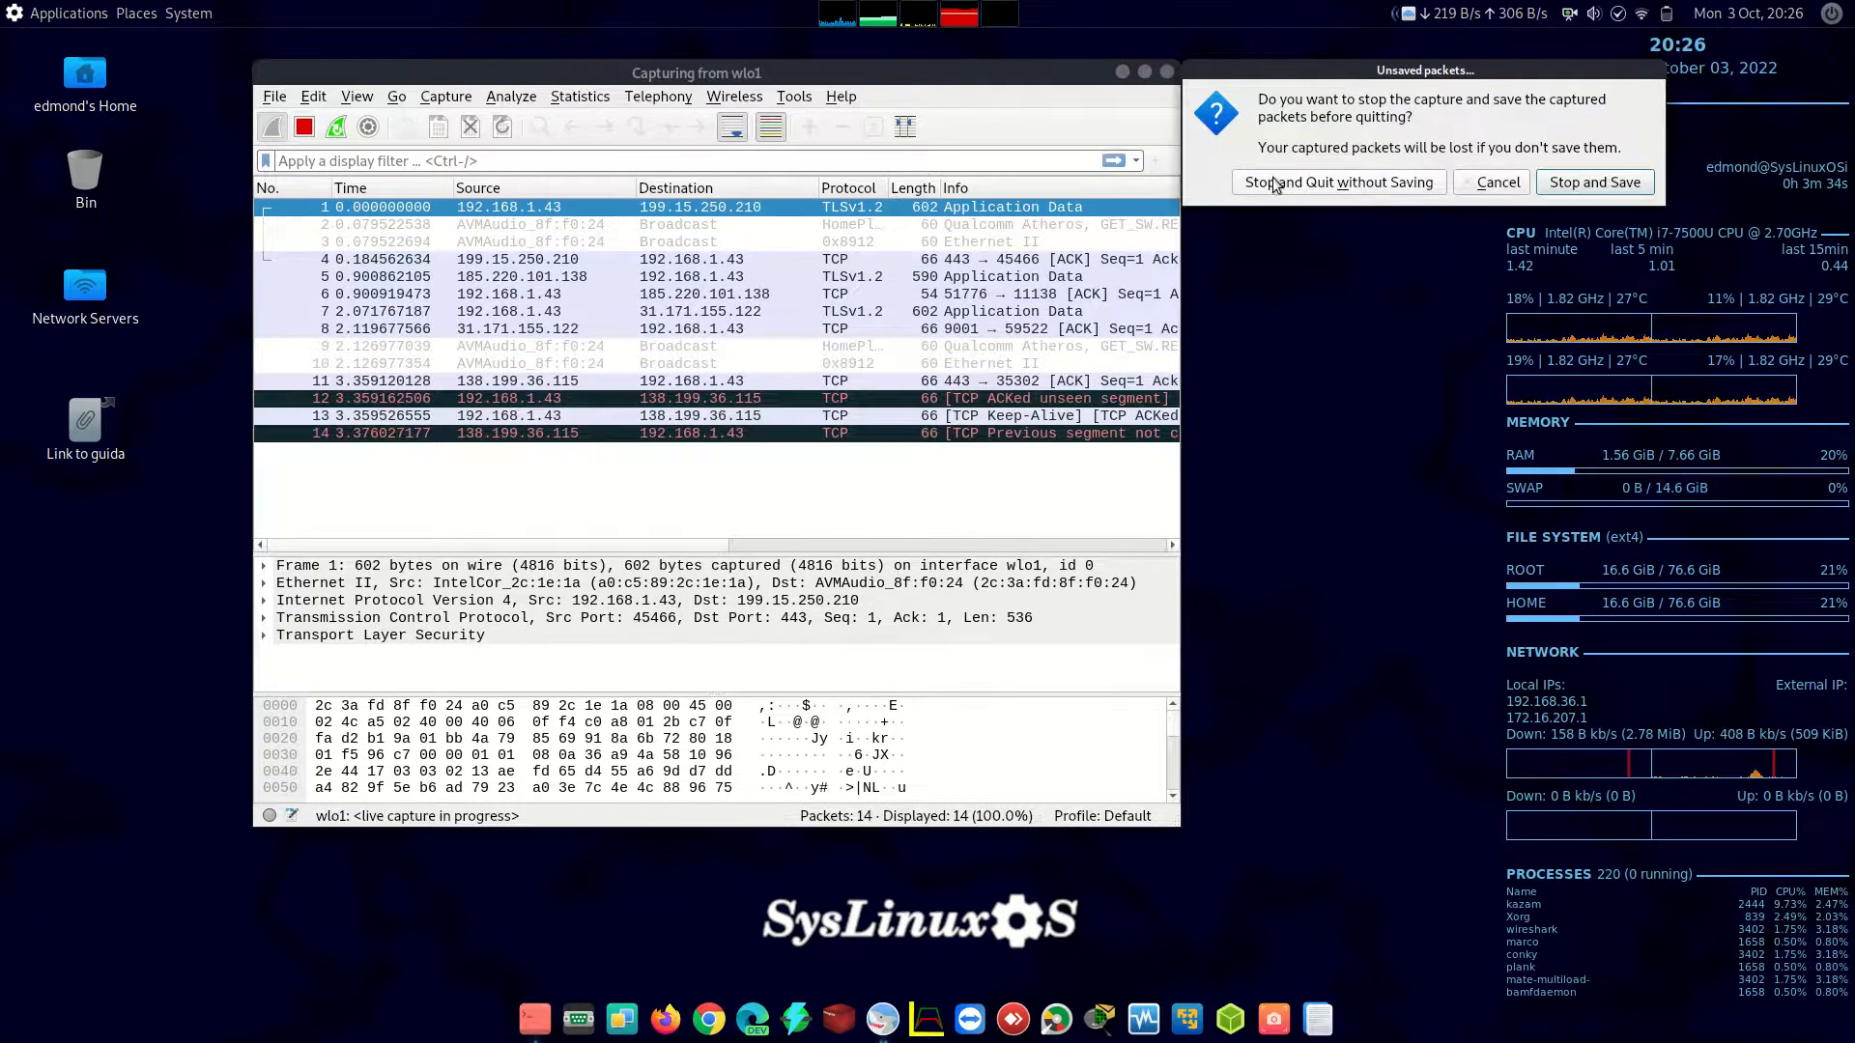
click(1272, 182)
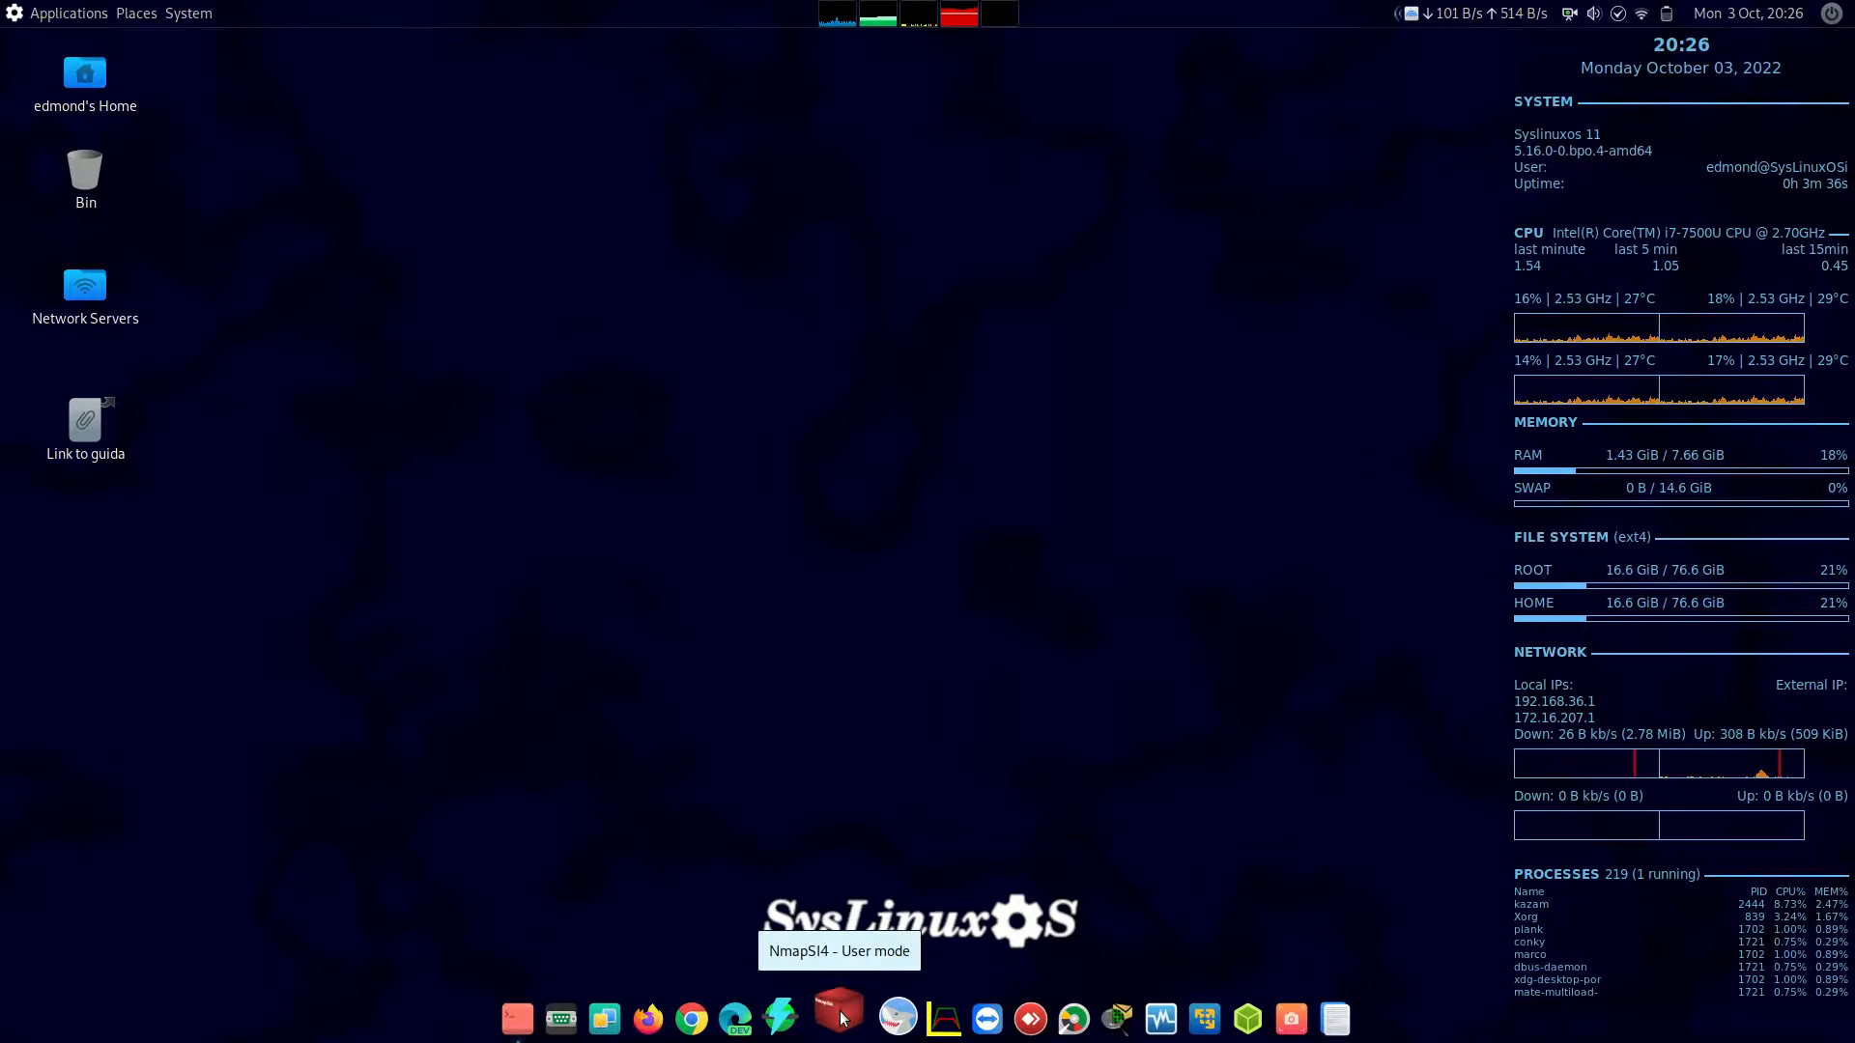
Open NmapSI4 in user mode to view its welcome page, and close it.
click(839, 1019)
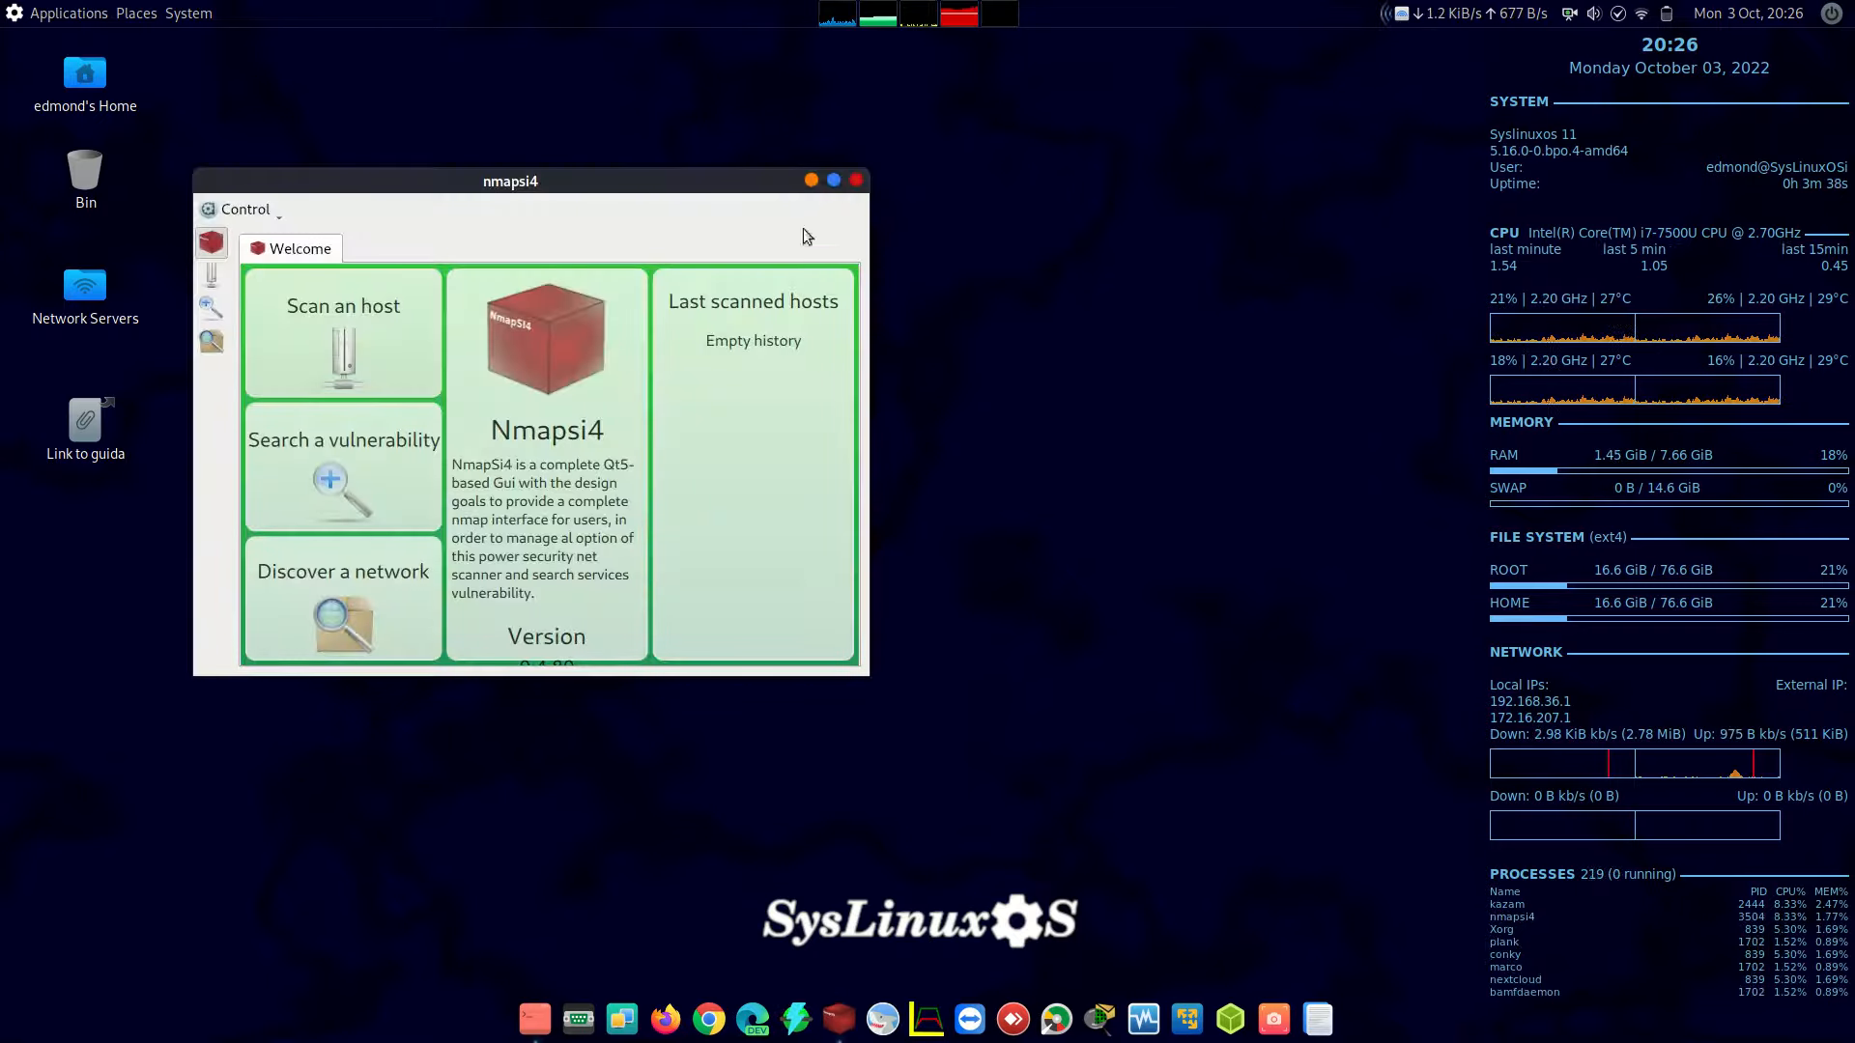
click(855, 182)
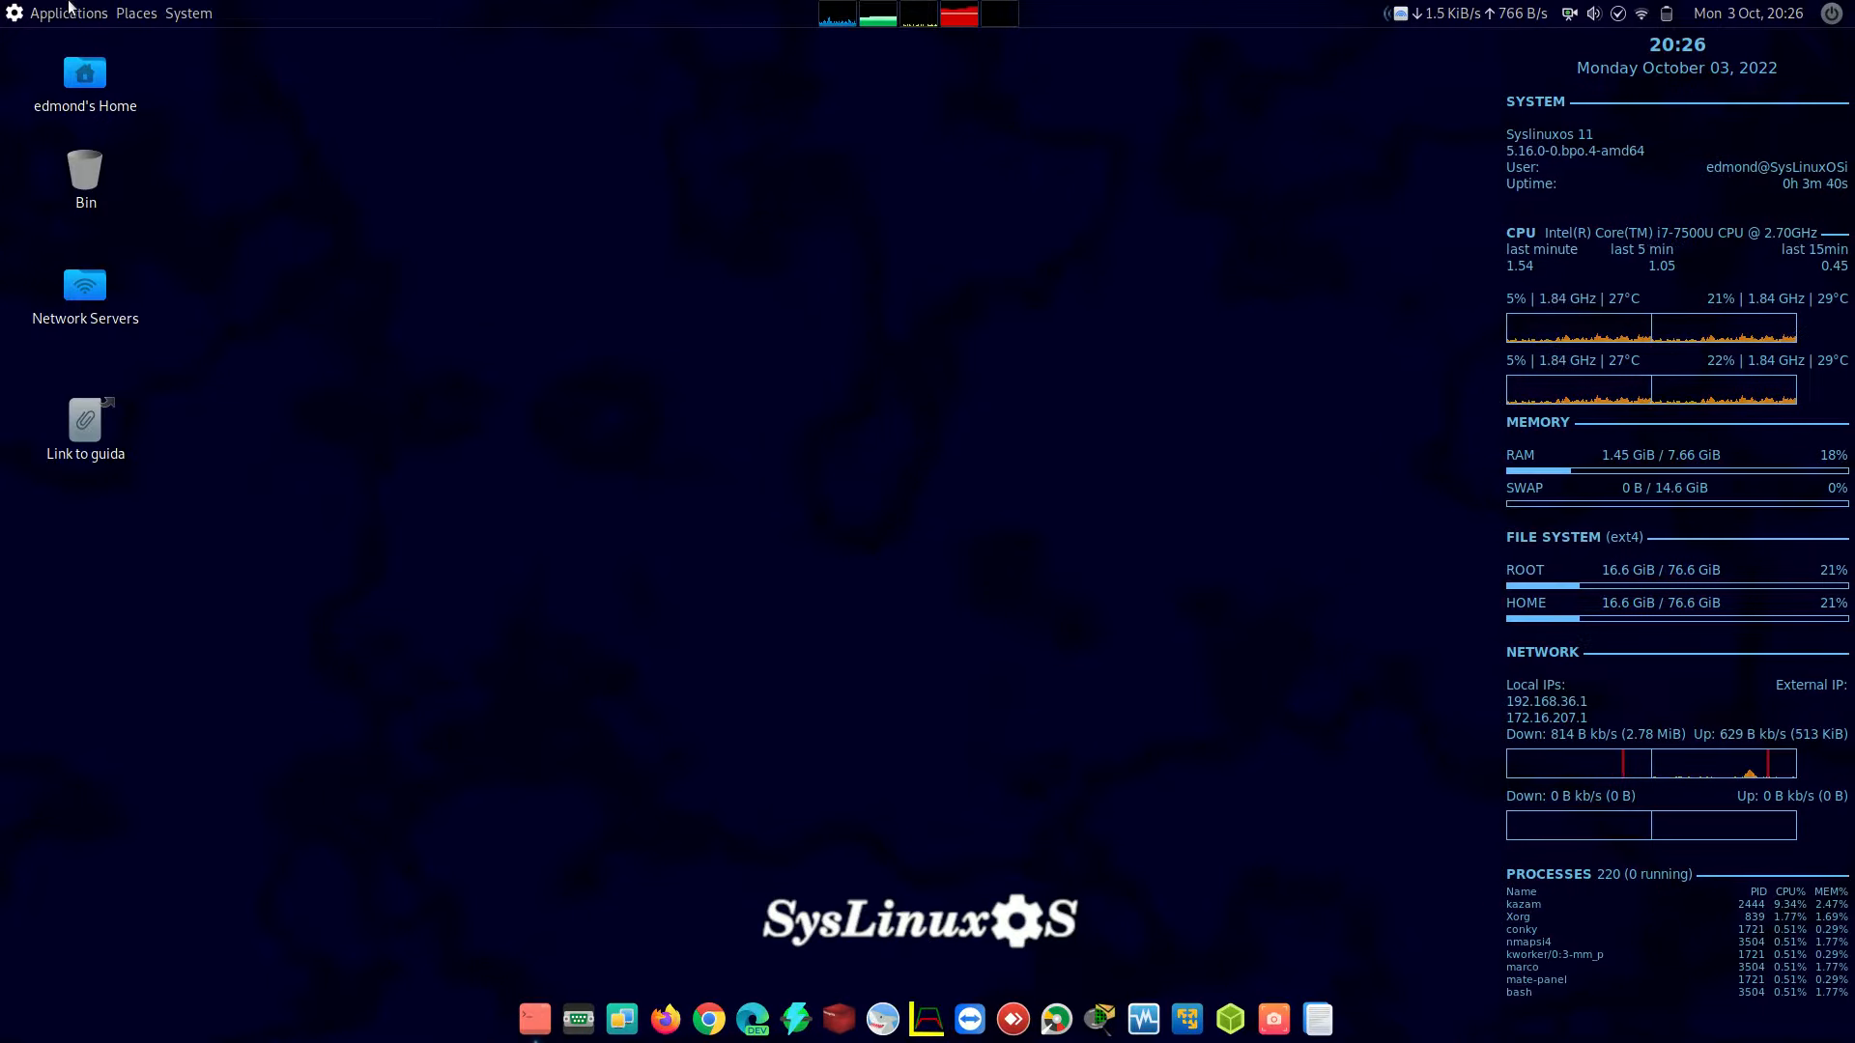
Launch EtherApe from the Internet applications, dismiss its capture message and close the program.
click(68, 12)
mouse_move(85, 100)
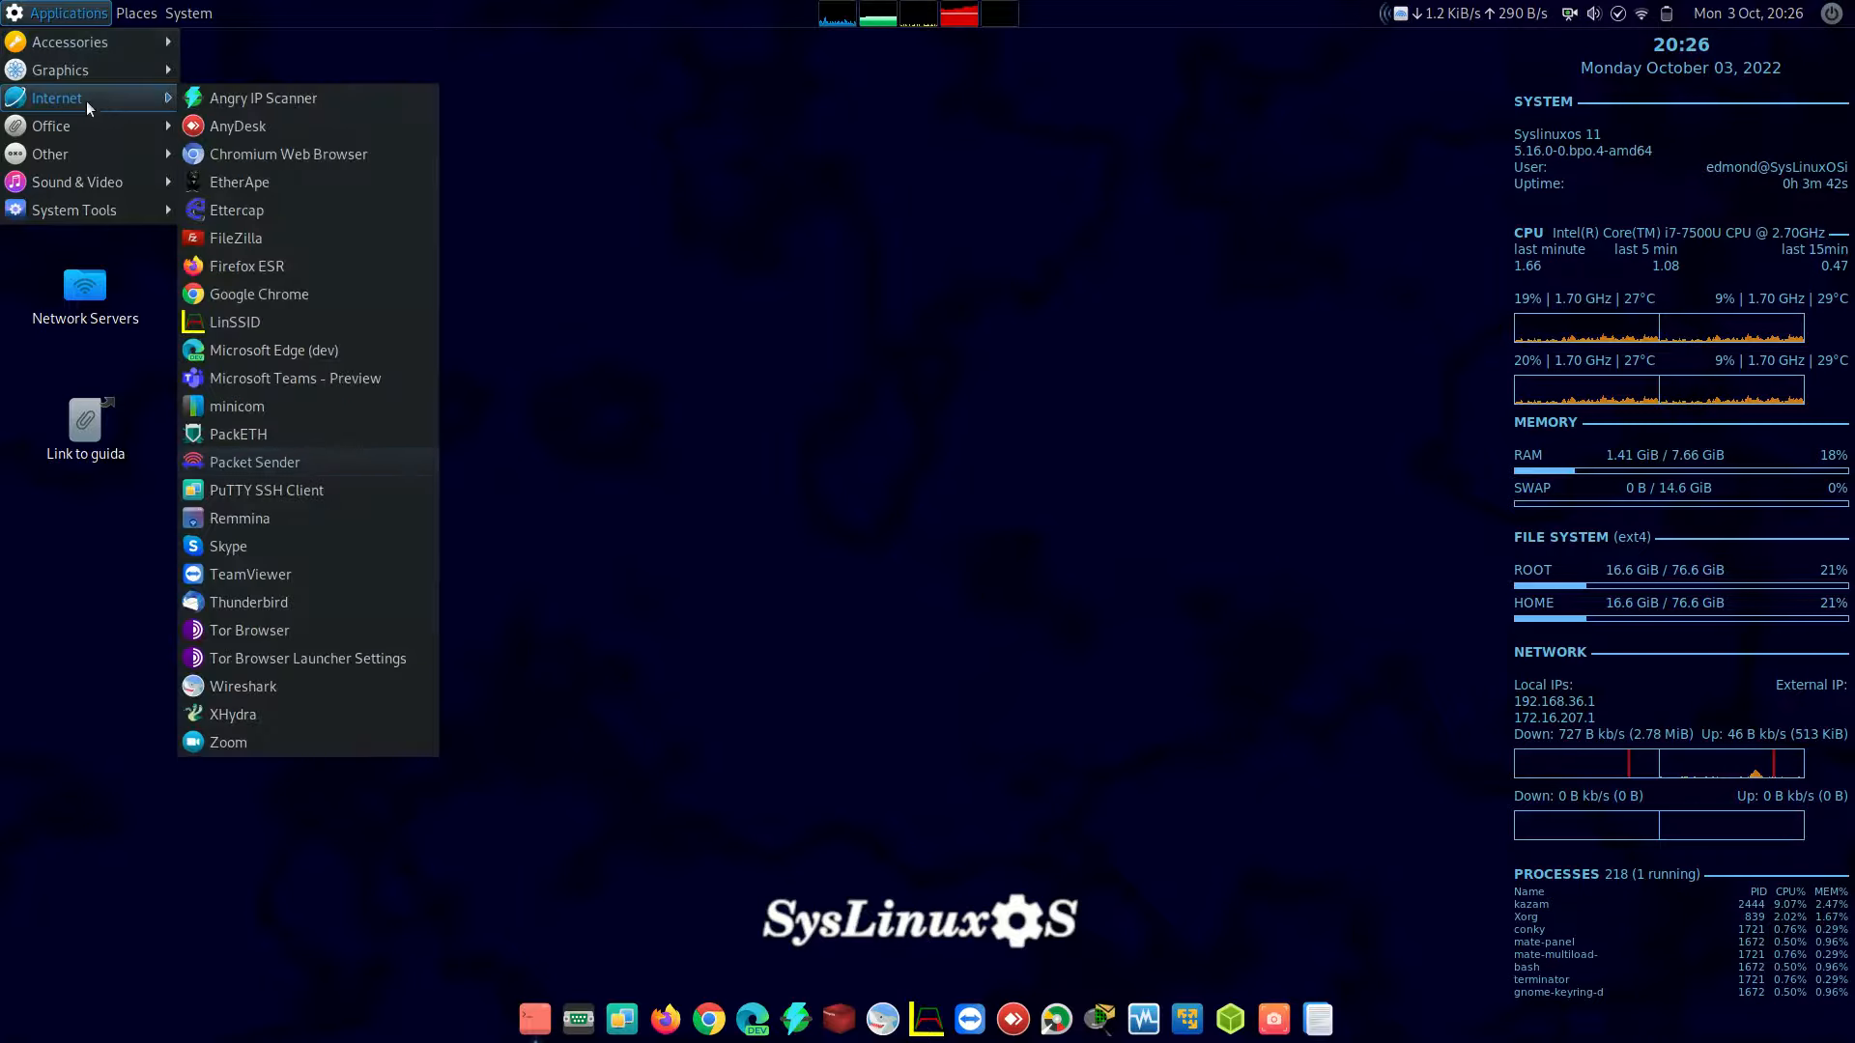
click(298, 182)
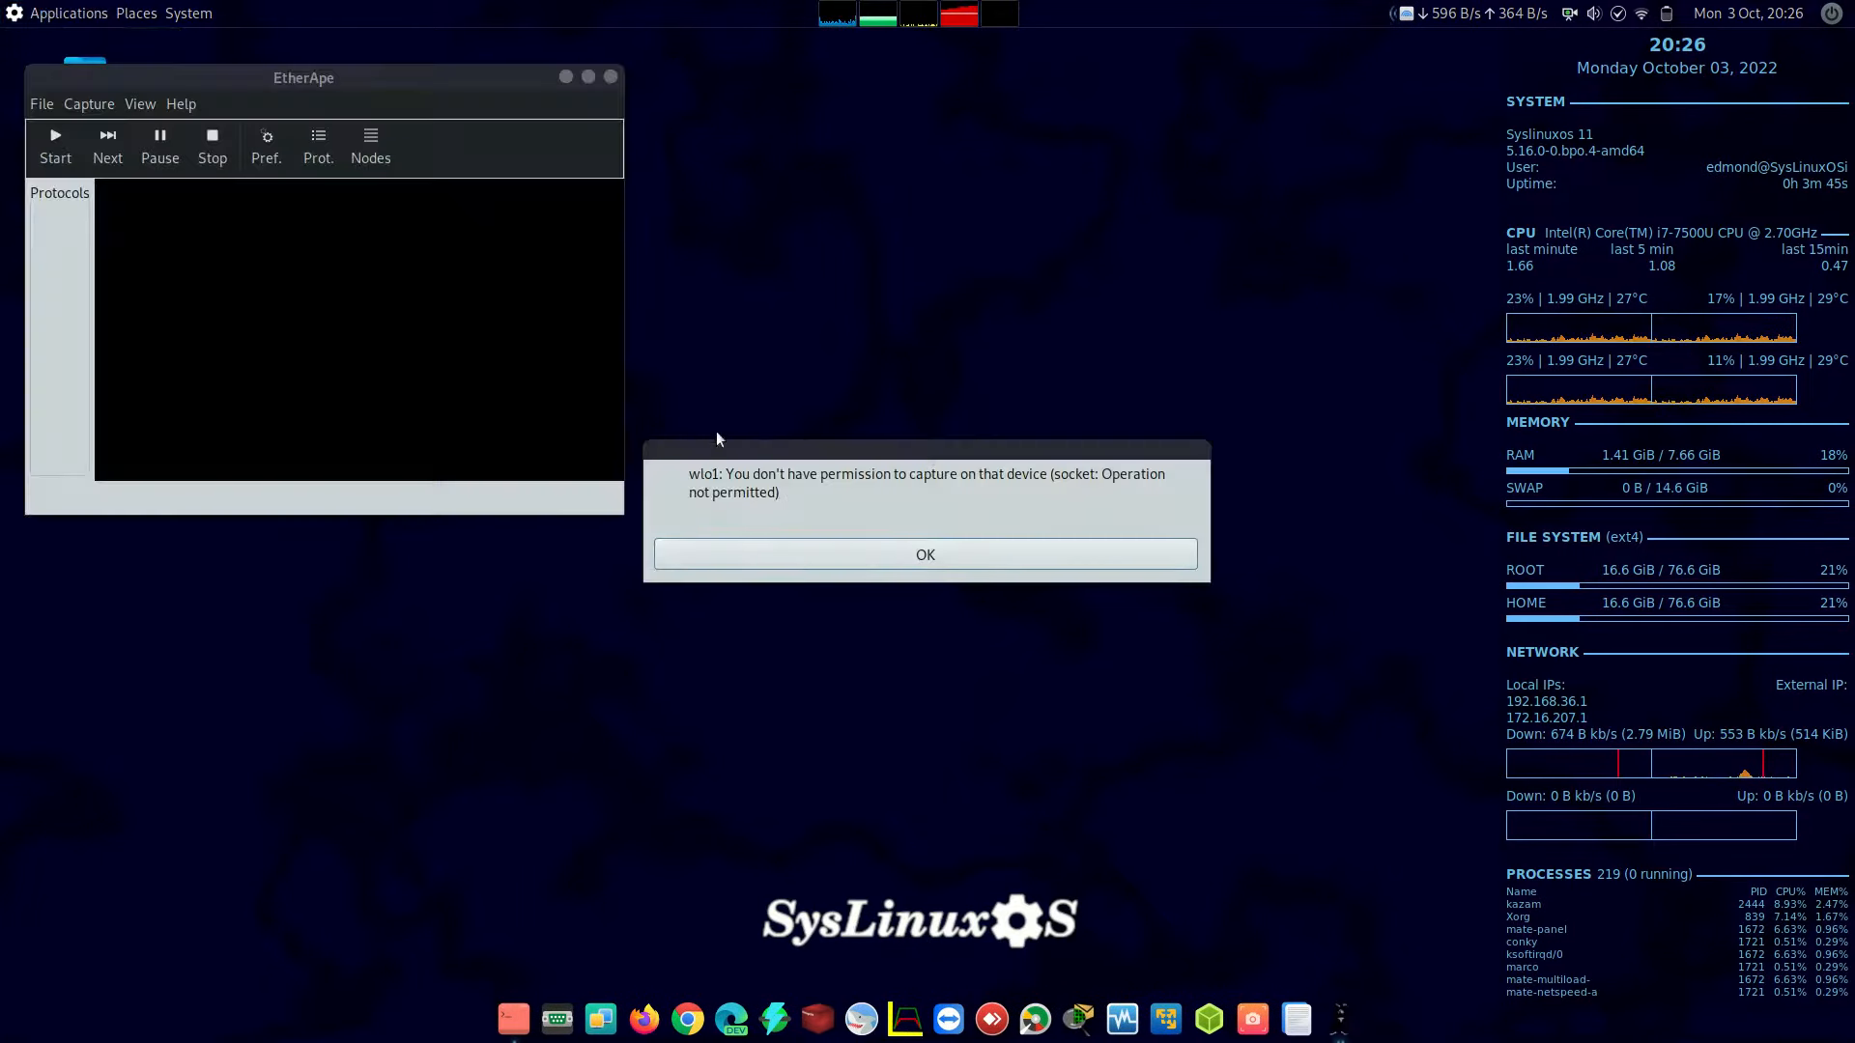
click(846, 562)
click(612, 77)
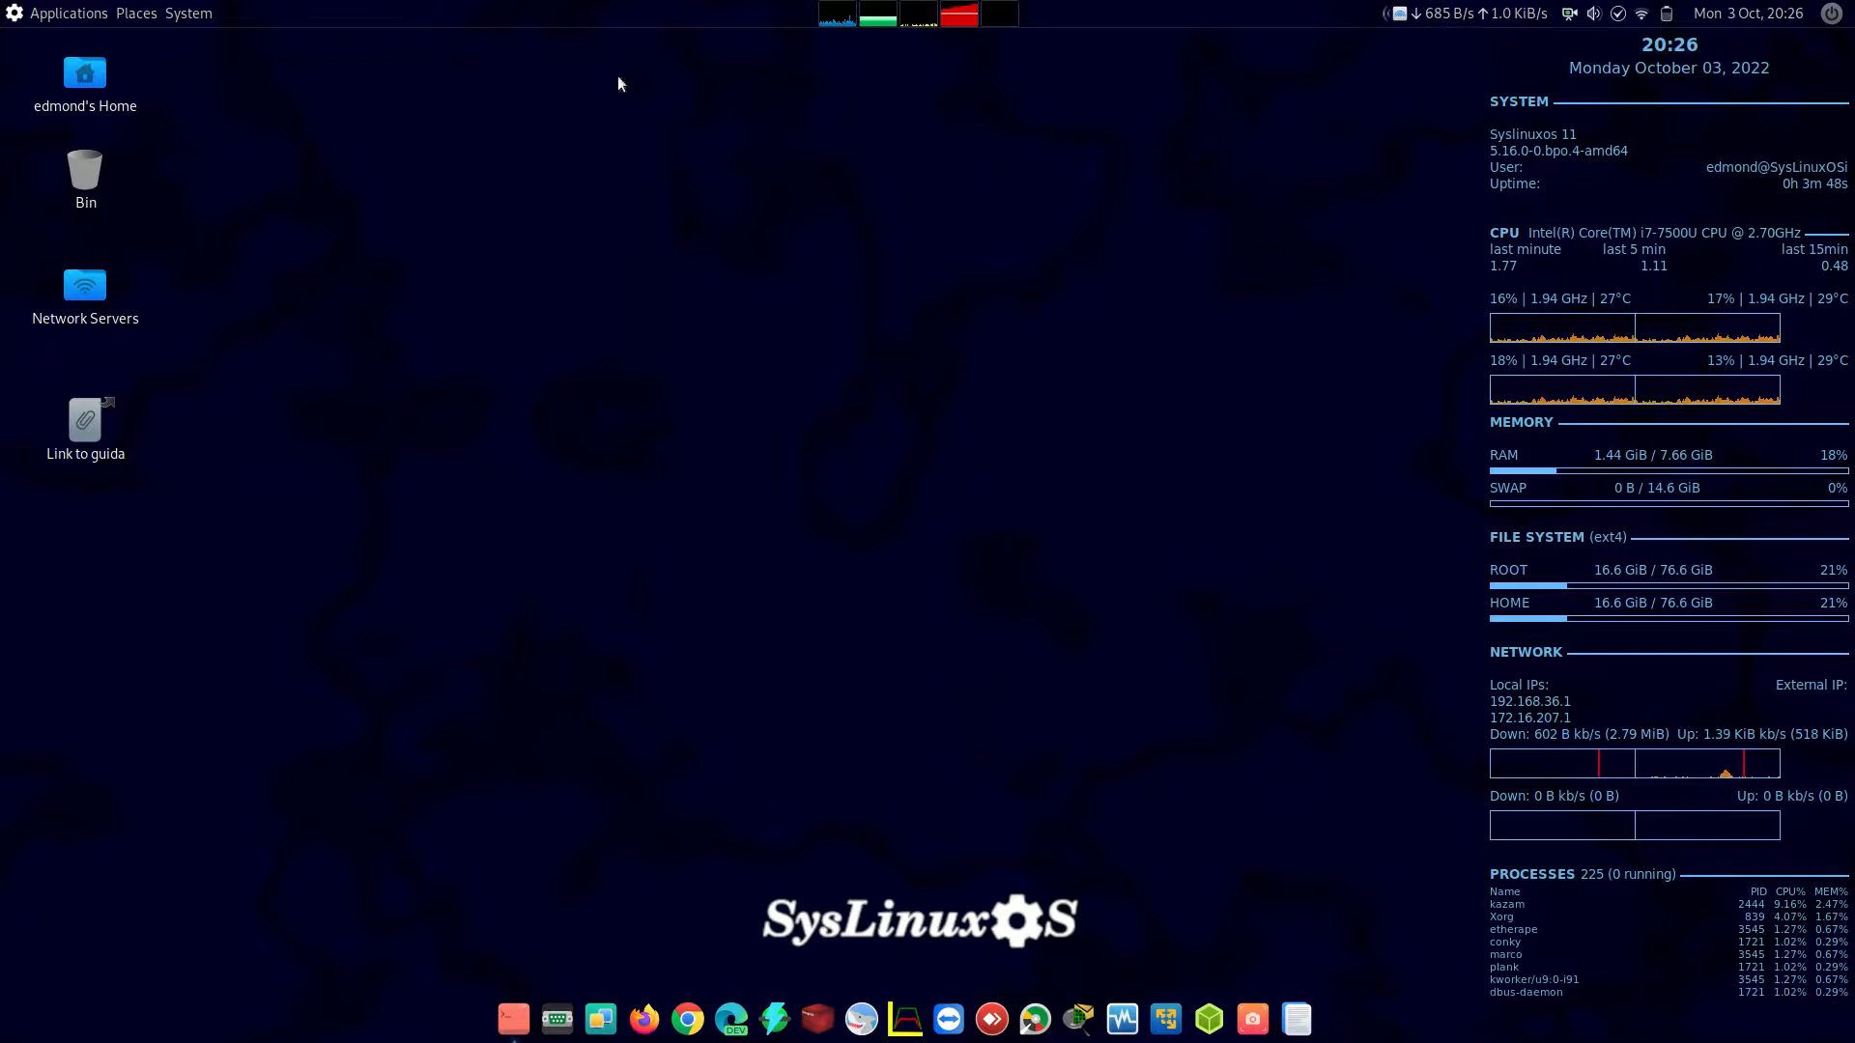
Launch Ettercap from the Internet applications, enter the account password to authenticate, and close it after viewing its setup.
click(70, 14)
mouse_move(85, 102)
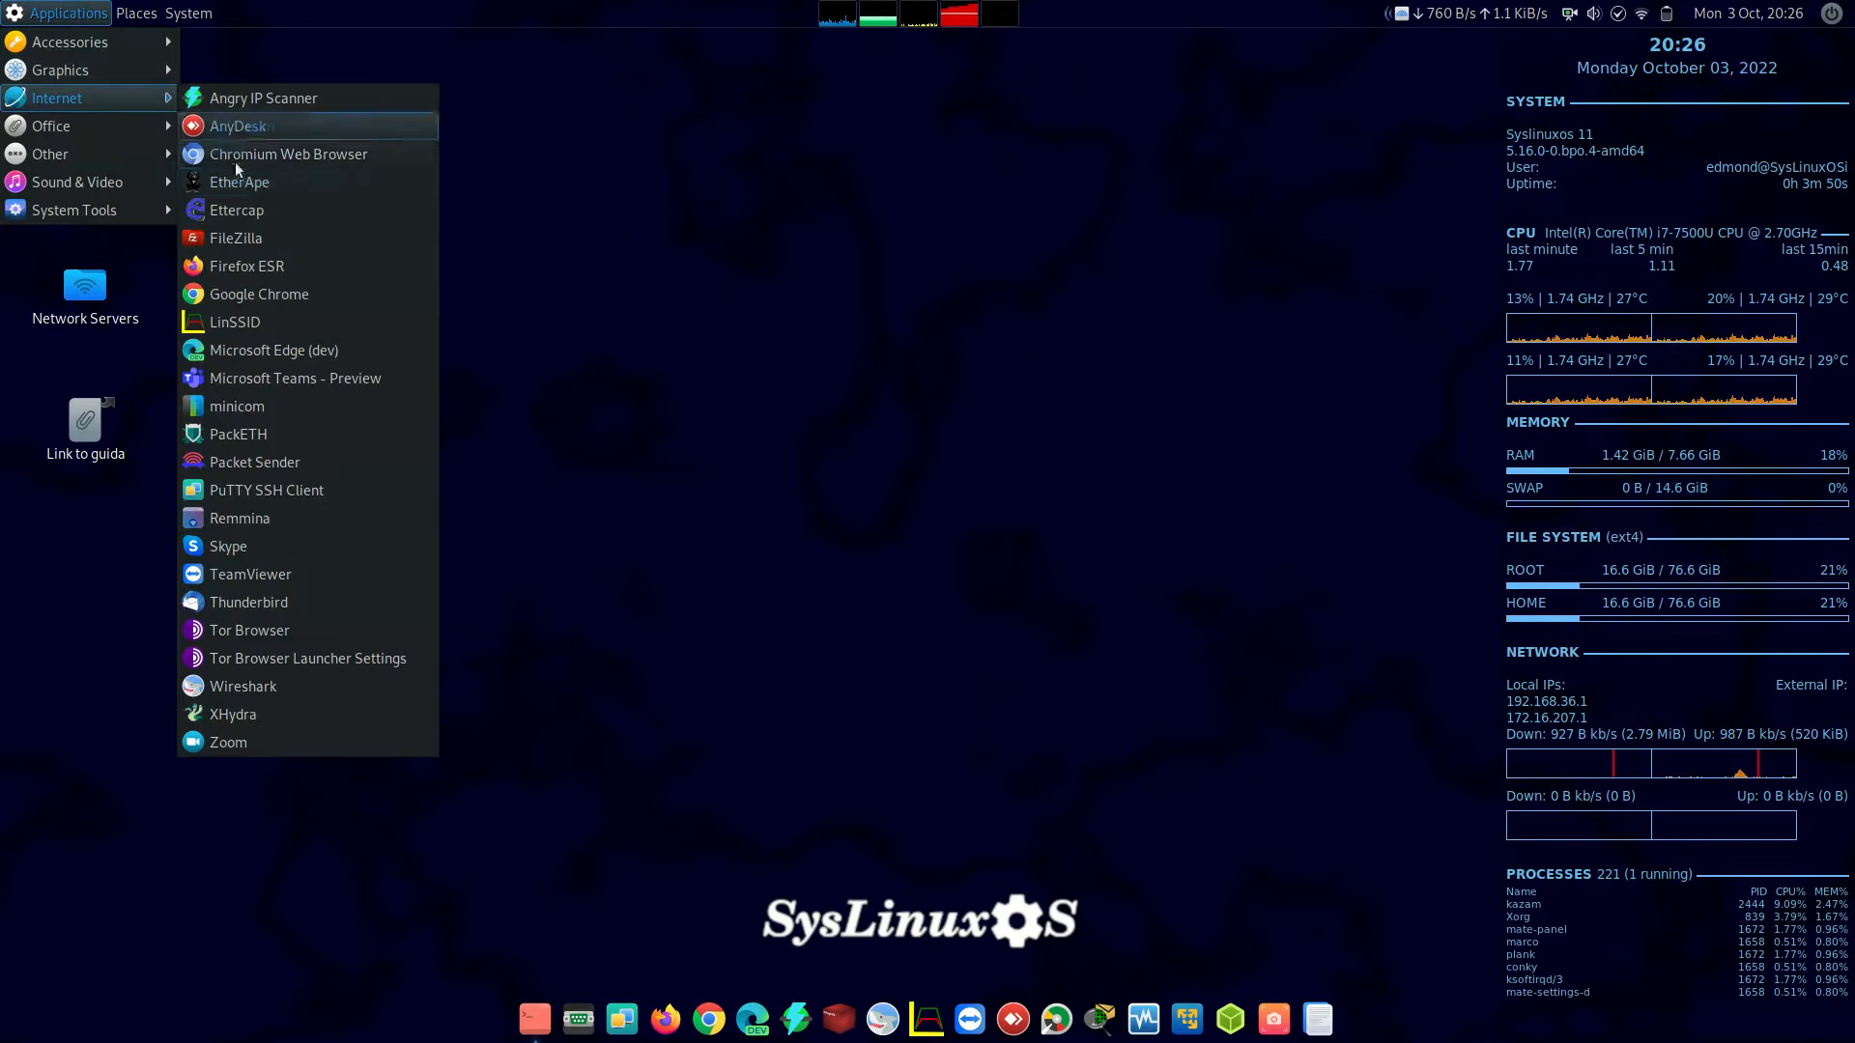
click(278, 218)
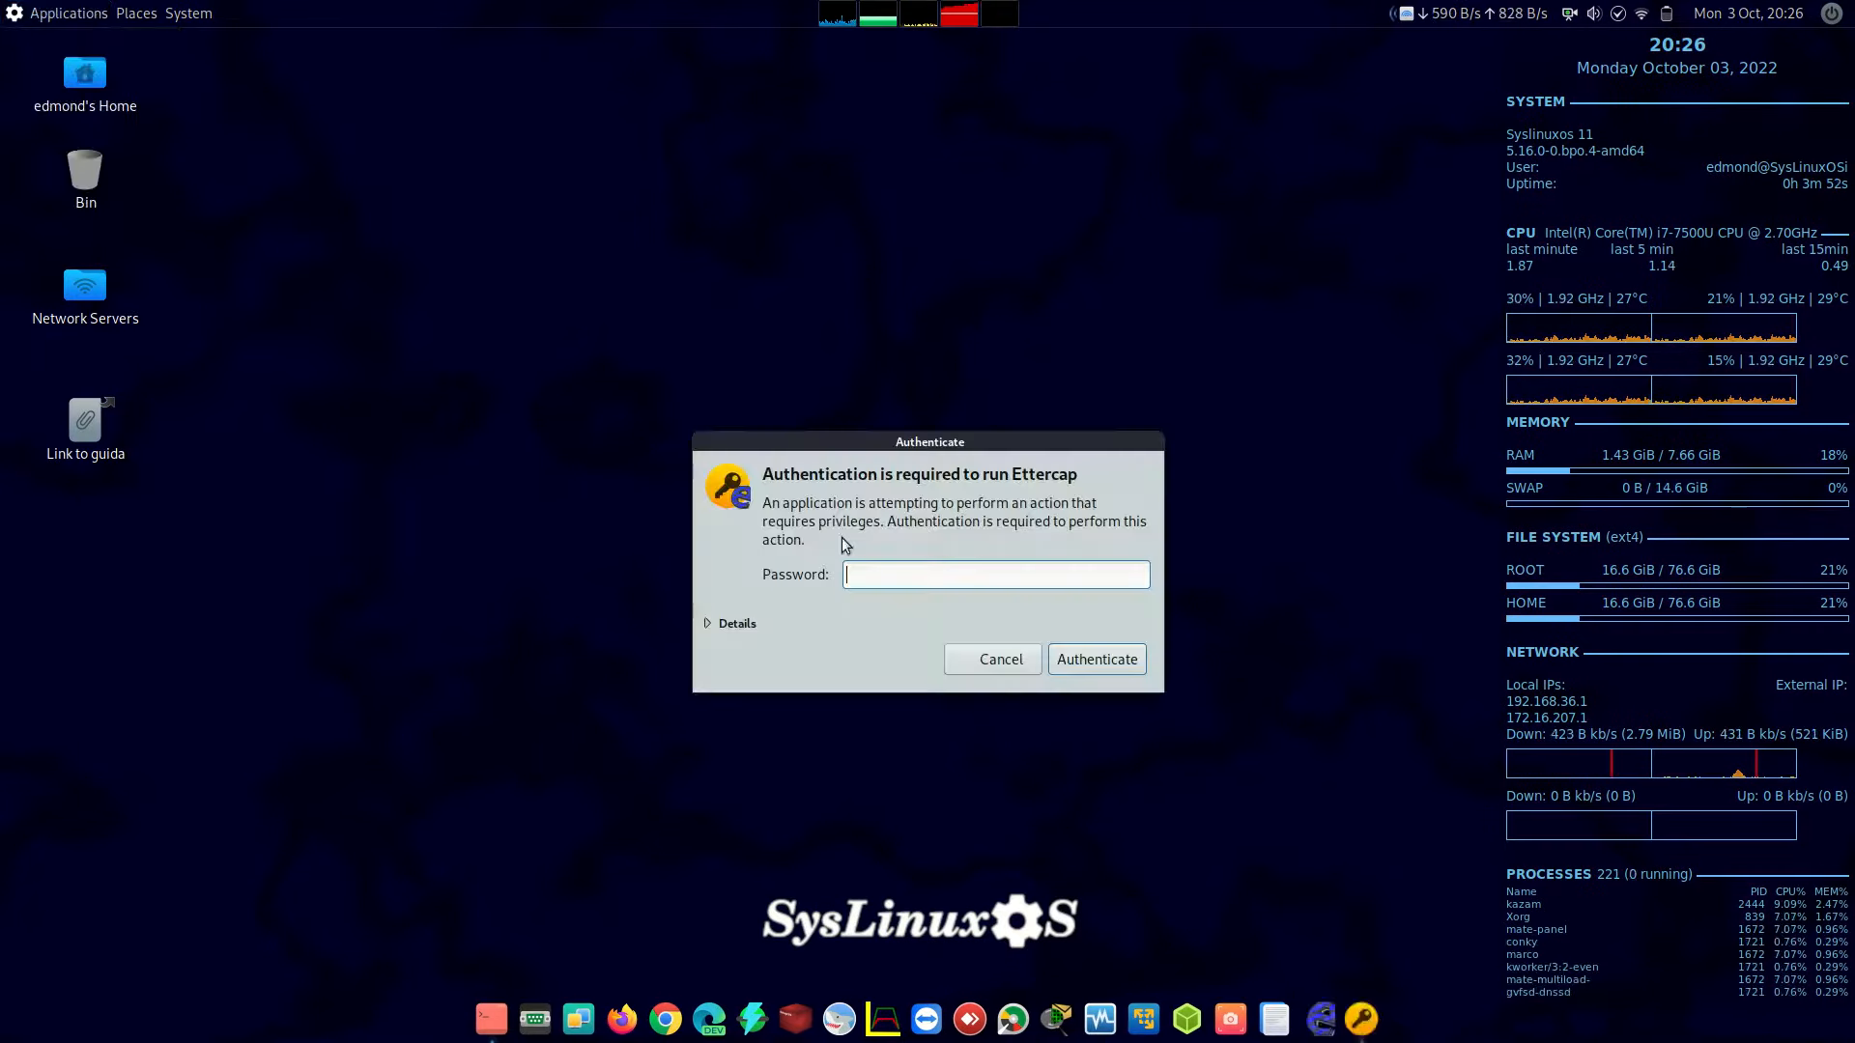
text(••••••••)
key(Return)
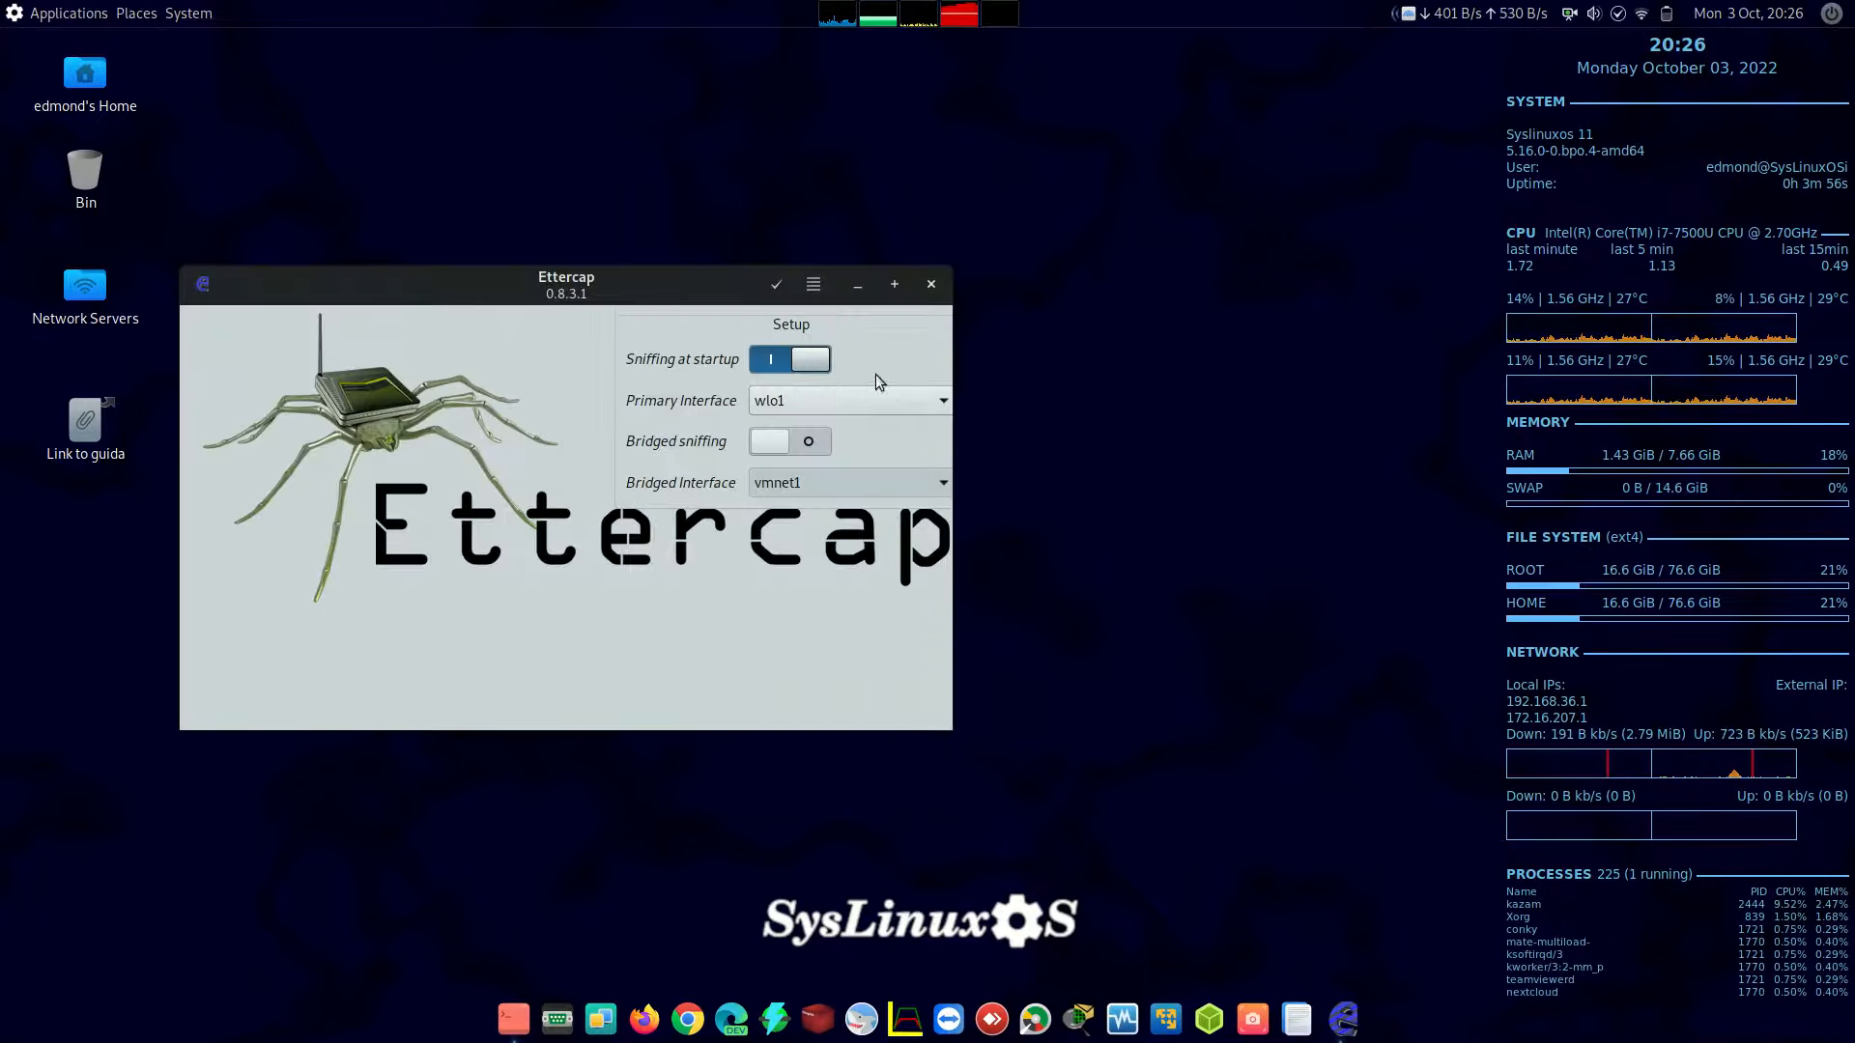
click(940, 284)
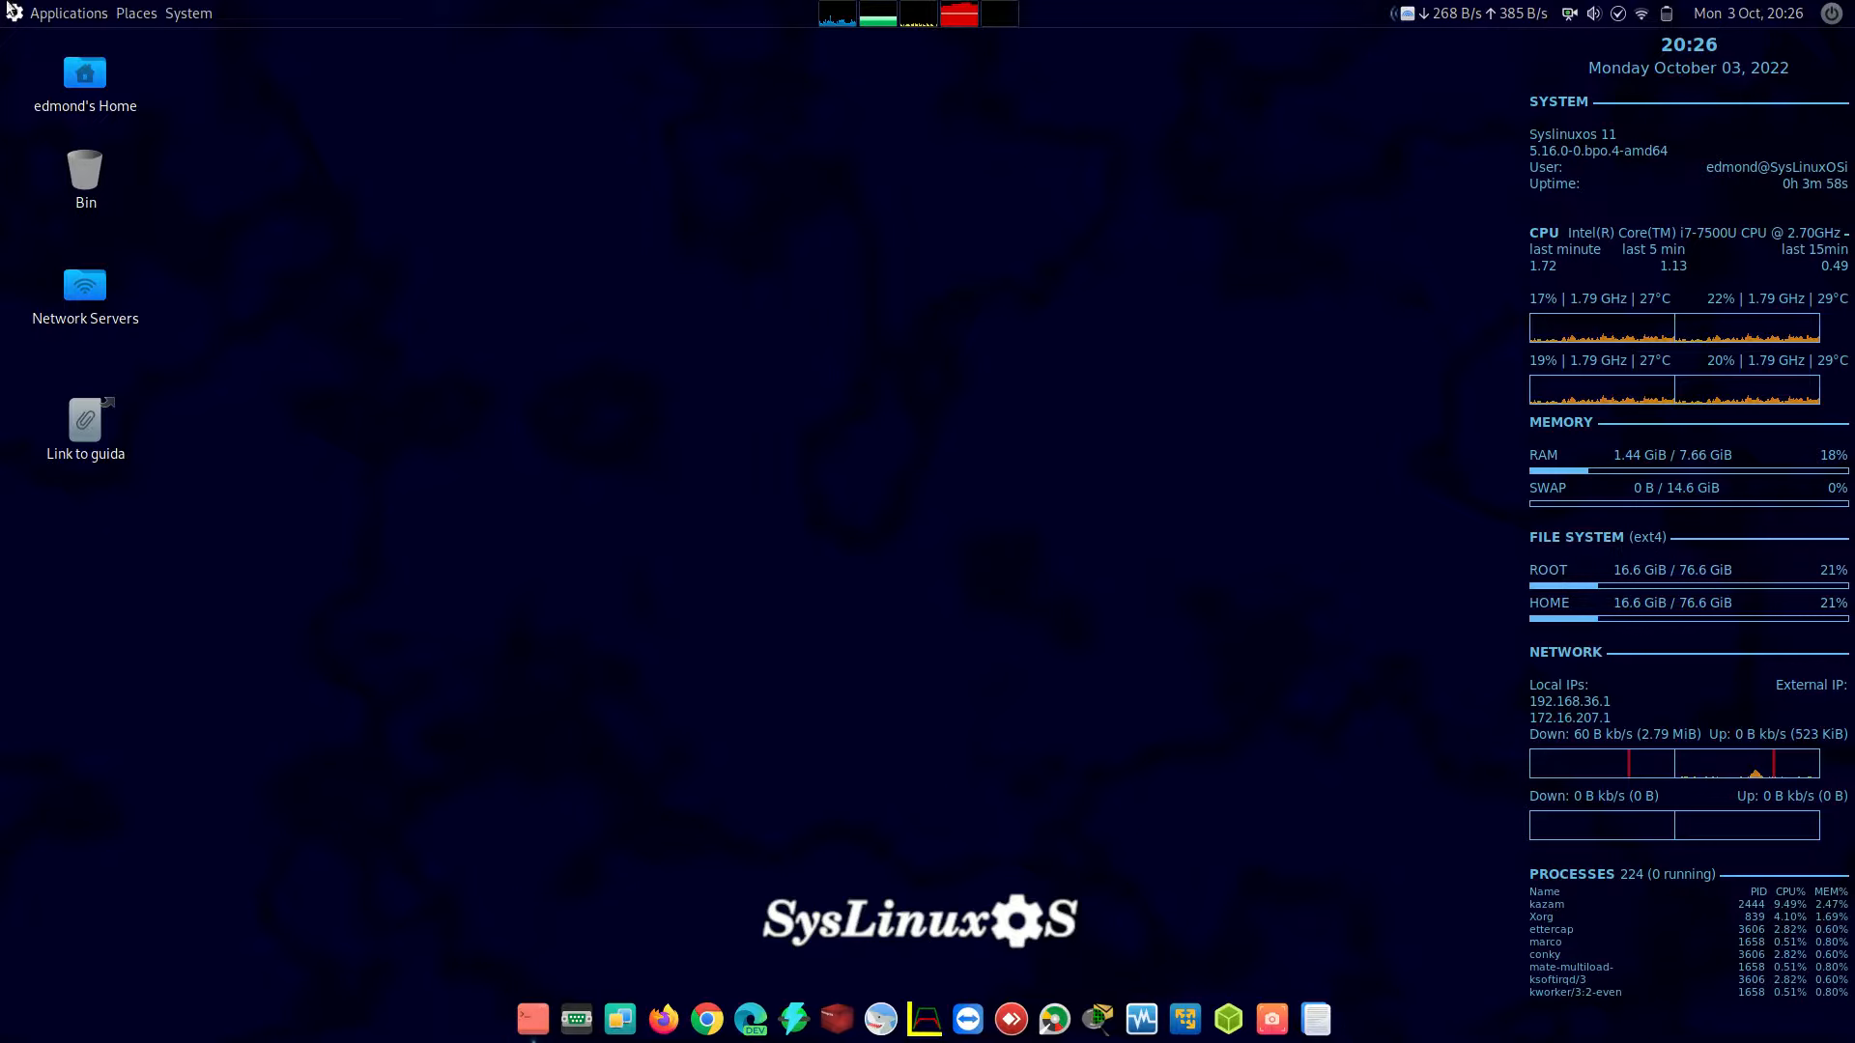
Launch the PackETH ethernet packet generator from the Internet applications.
click(73, 17)
mouse_move(96, 98)
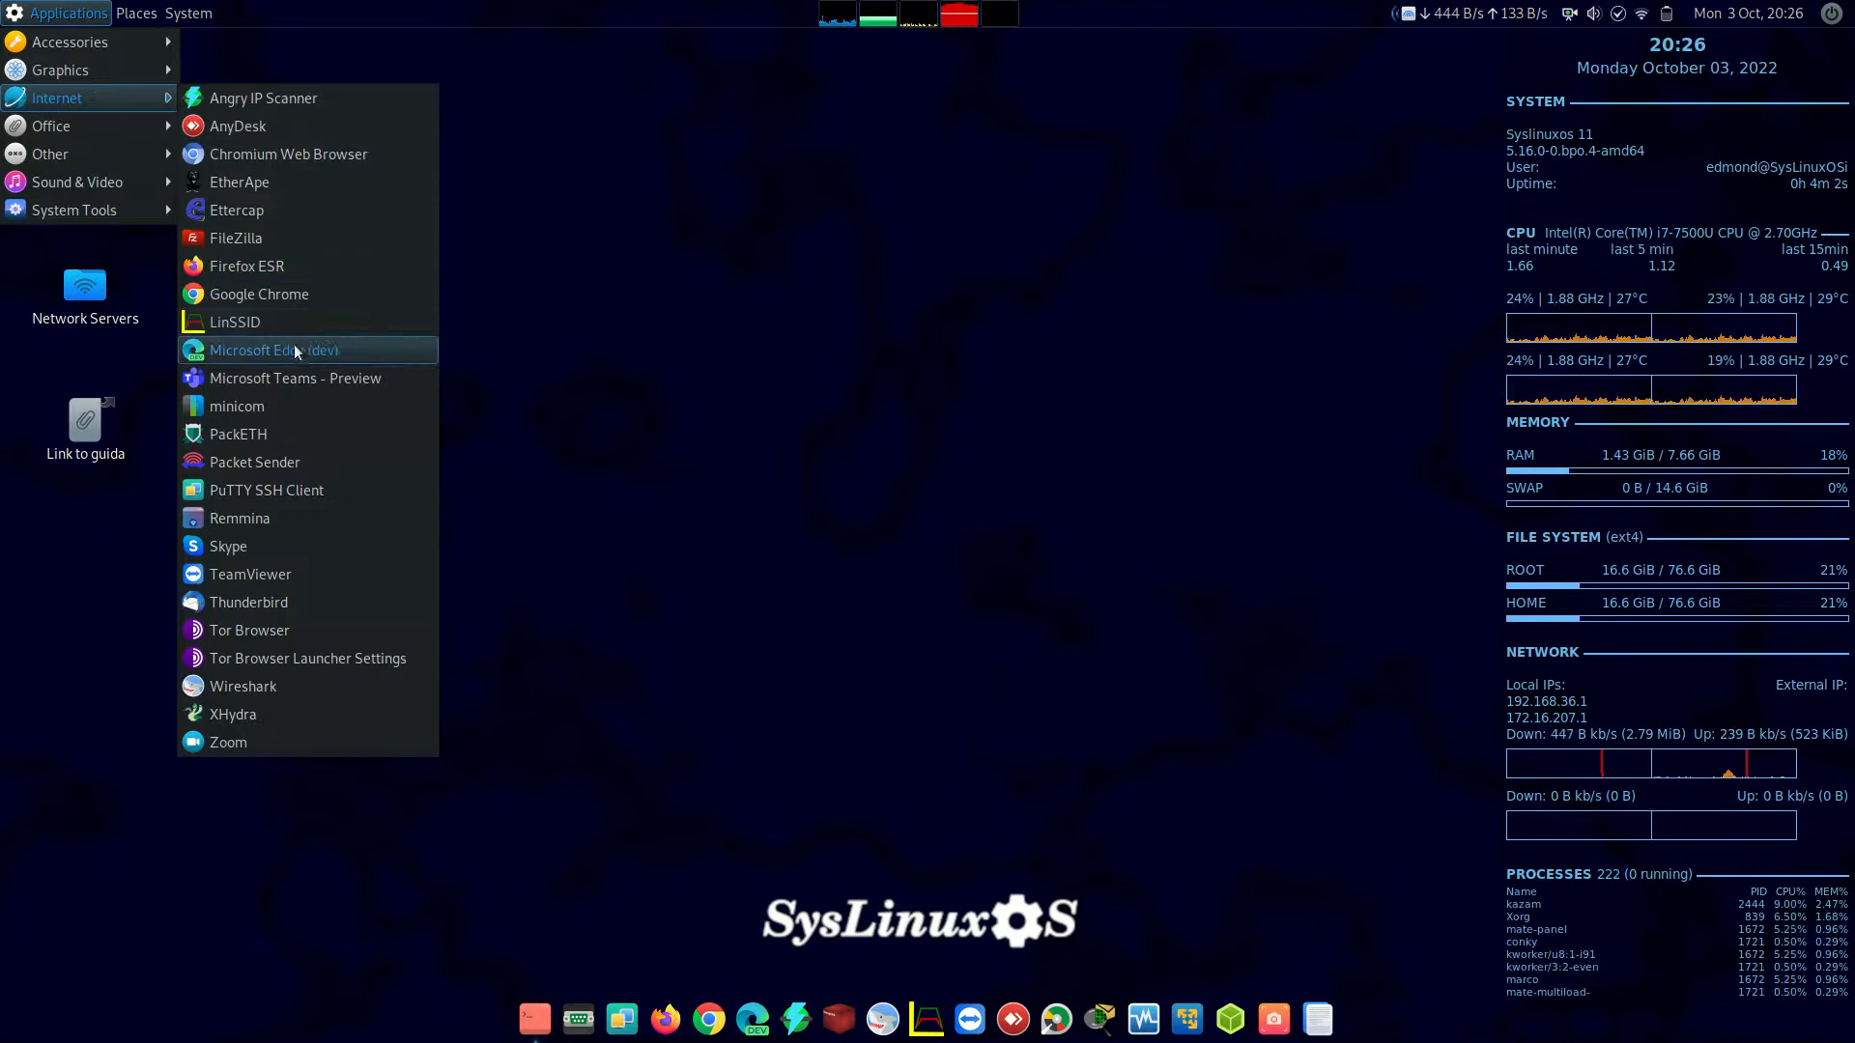
click(311, 430)
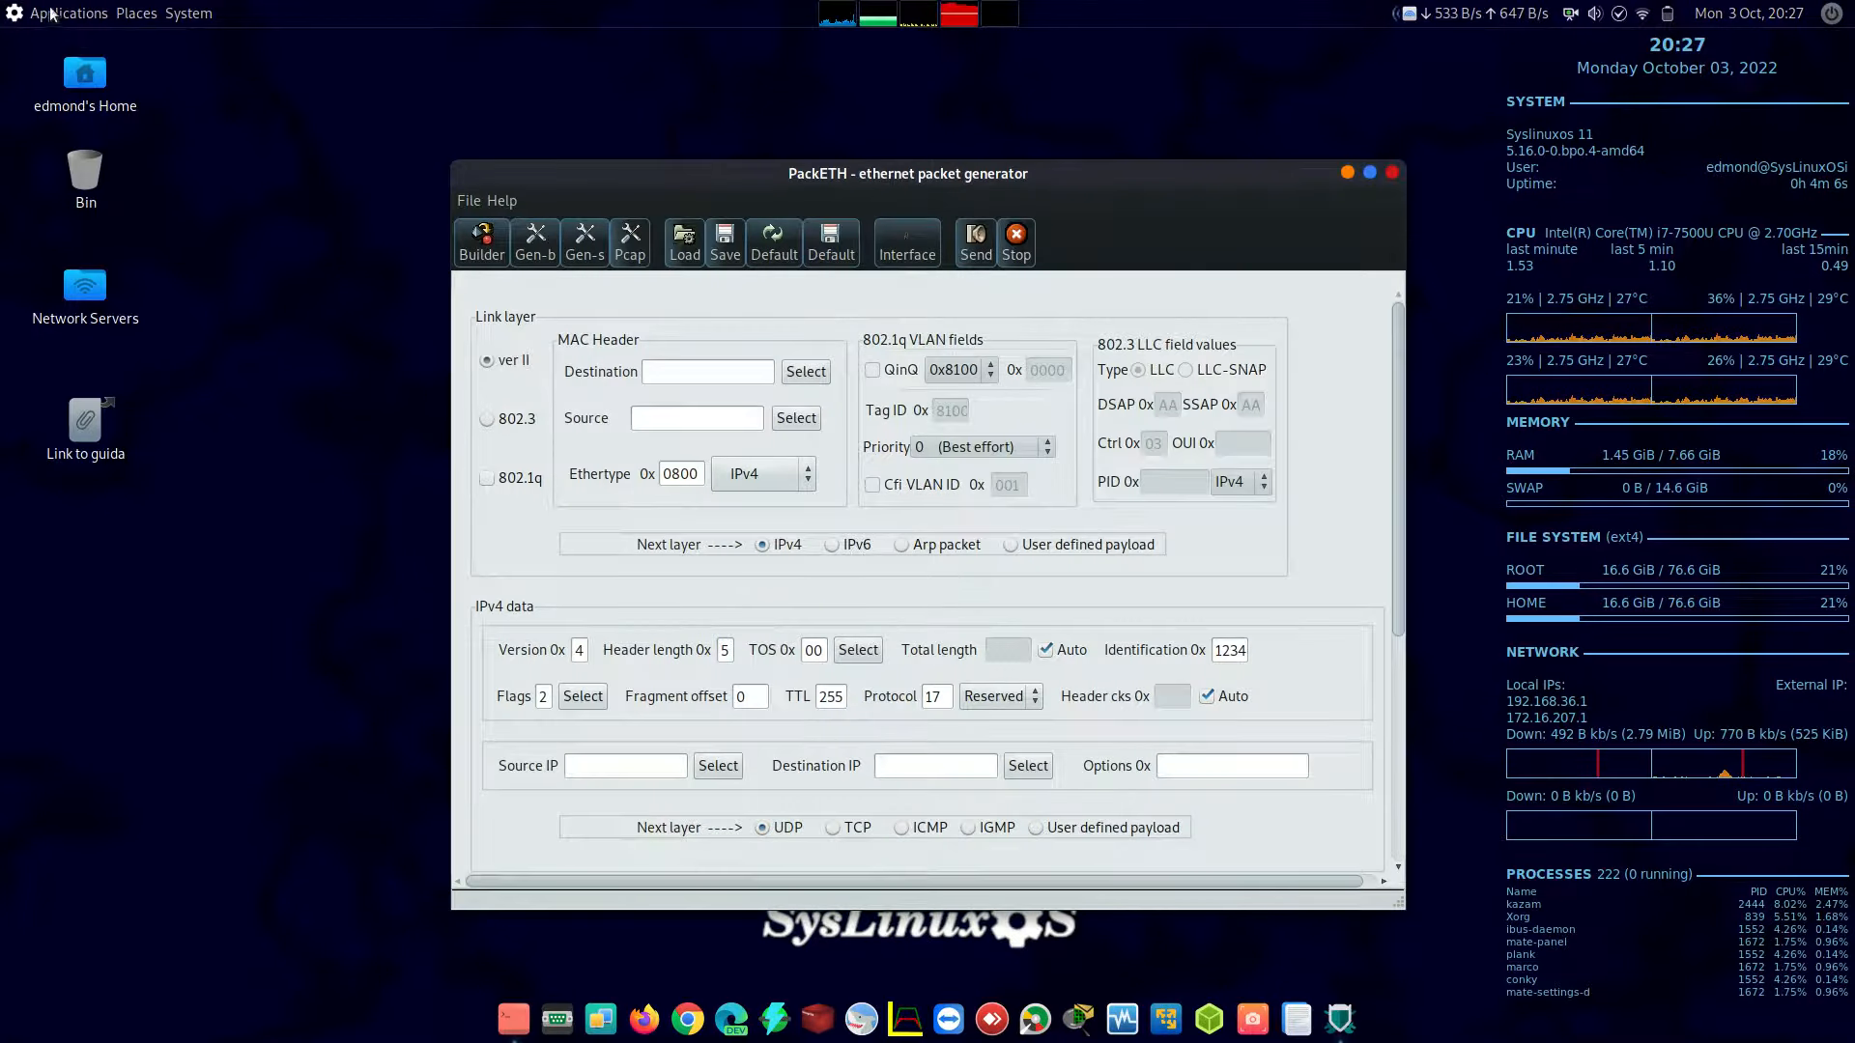
Launch Packet Sender from the Internet applications to view it, and close both Packet Sender and PackETH.
click(53, 13)
mouse_move(81, 103)
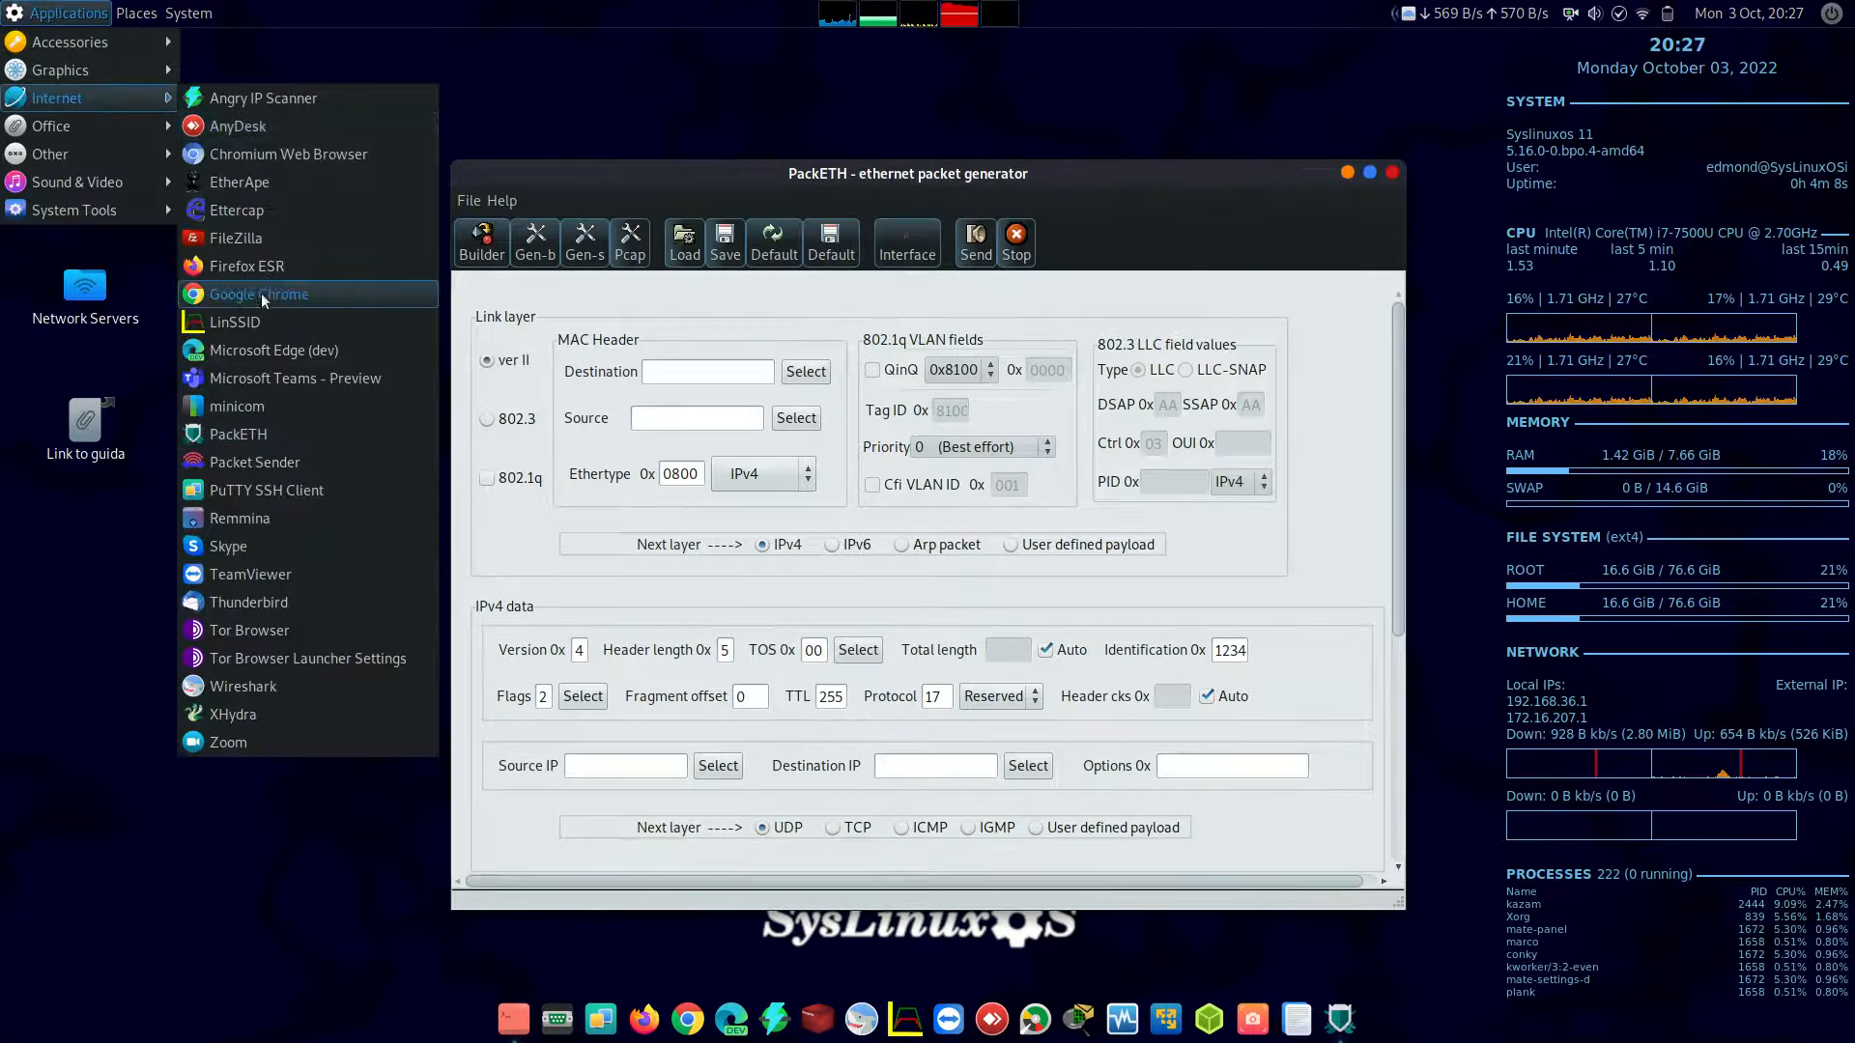
click(288, 462)
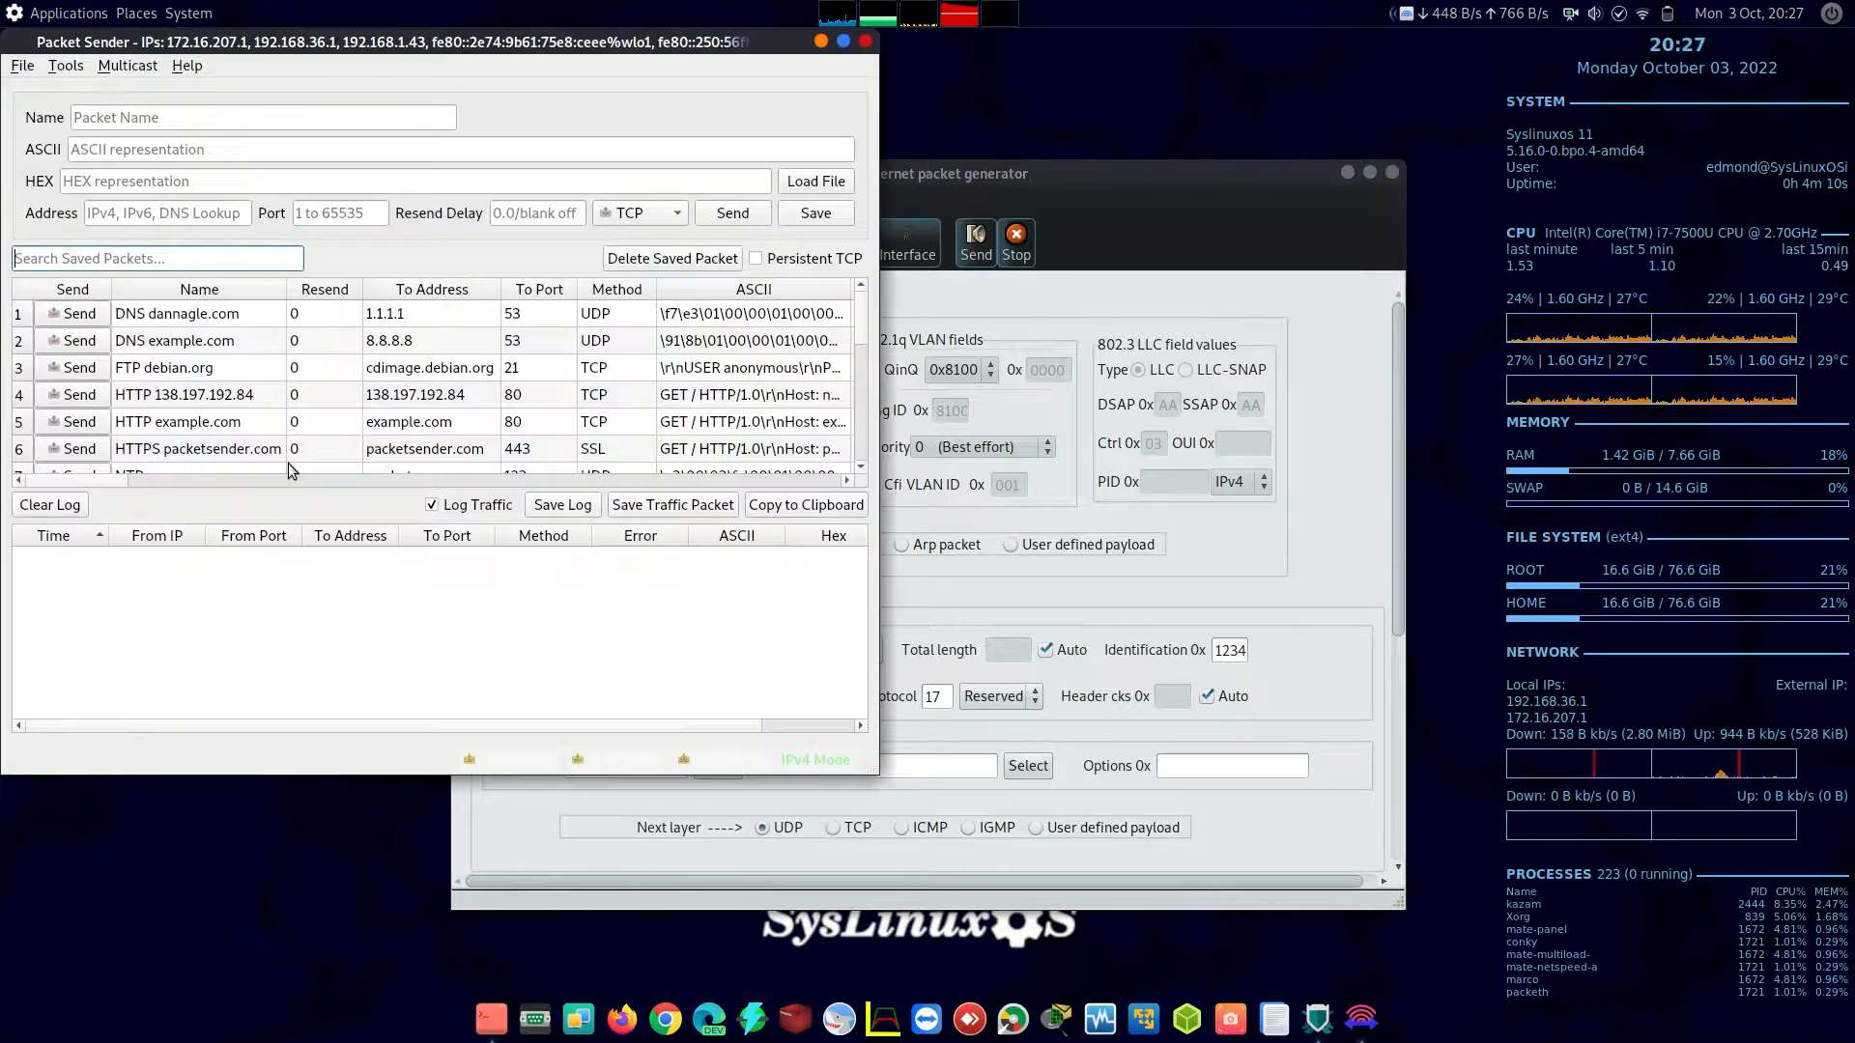
click(865, 41)
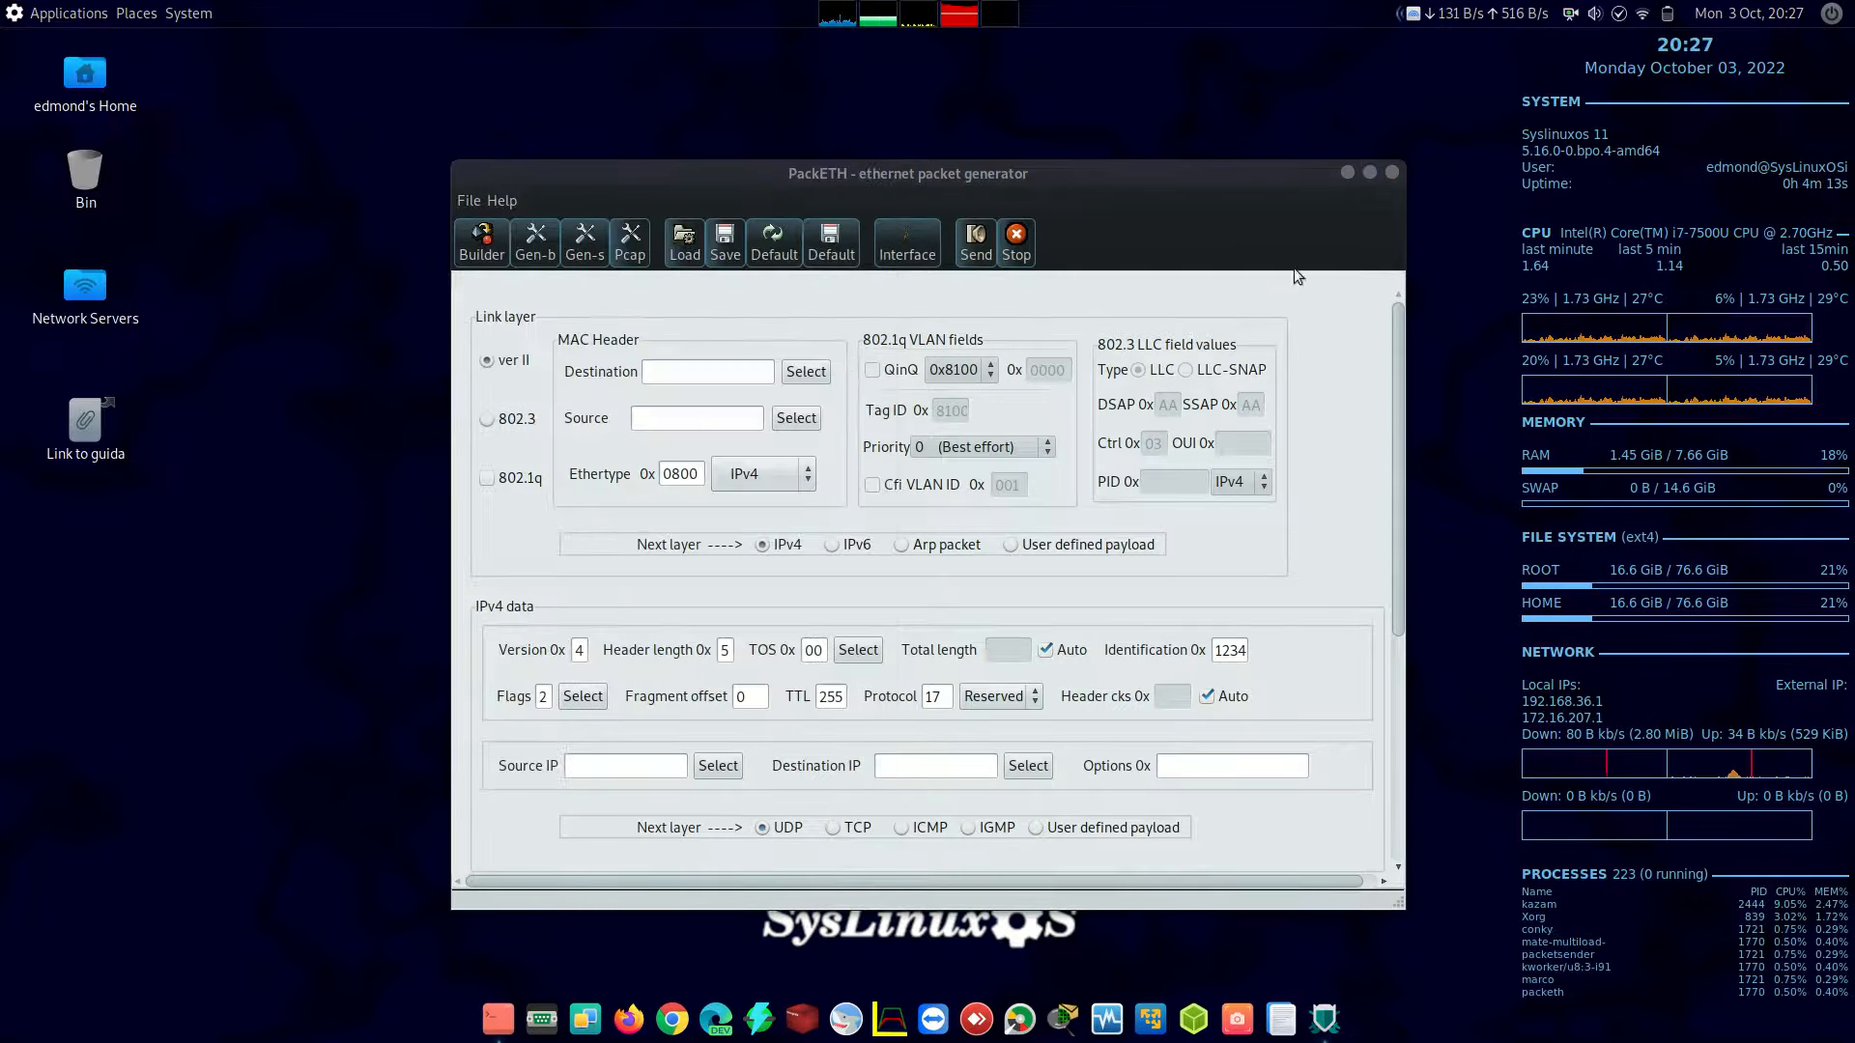
click(1392, 172)
Launch Remmina from the Internet applications, and open TeamViewer and AnyDesk alongside it to view the remote desktop clients.
click(56, 15)
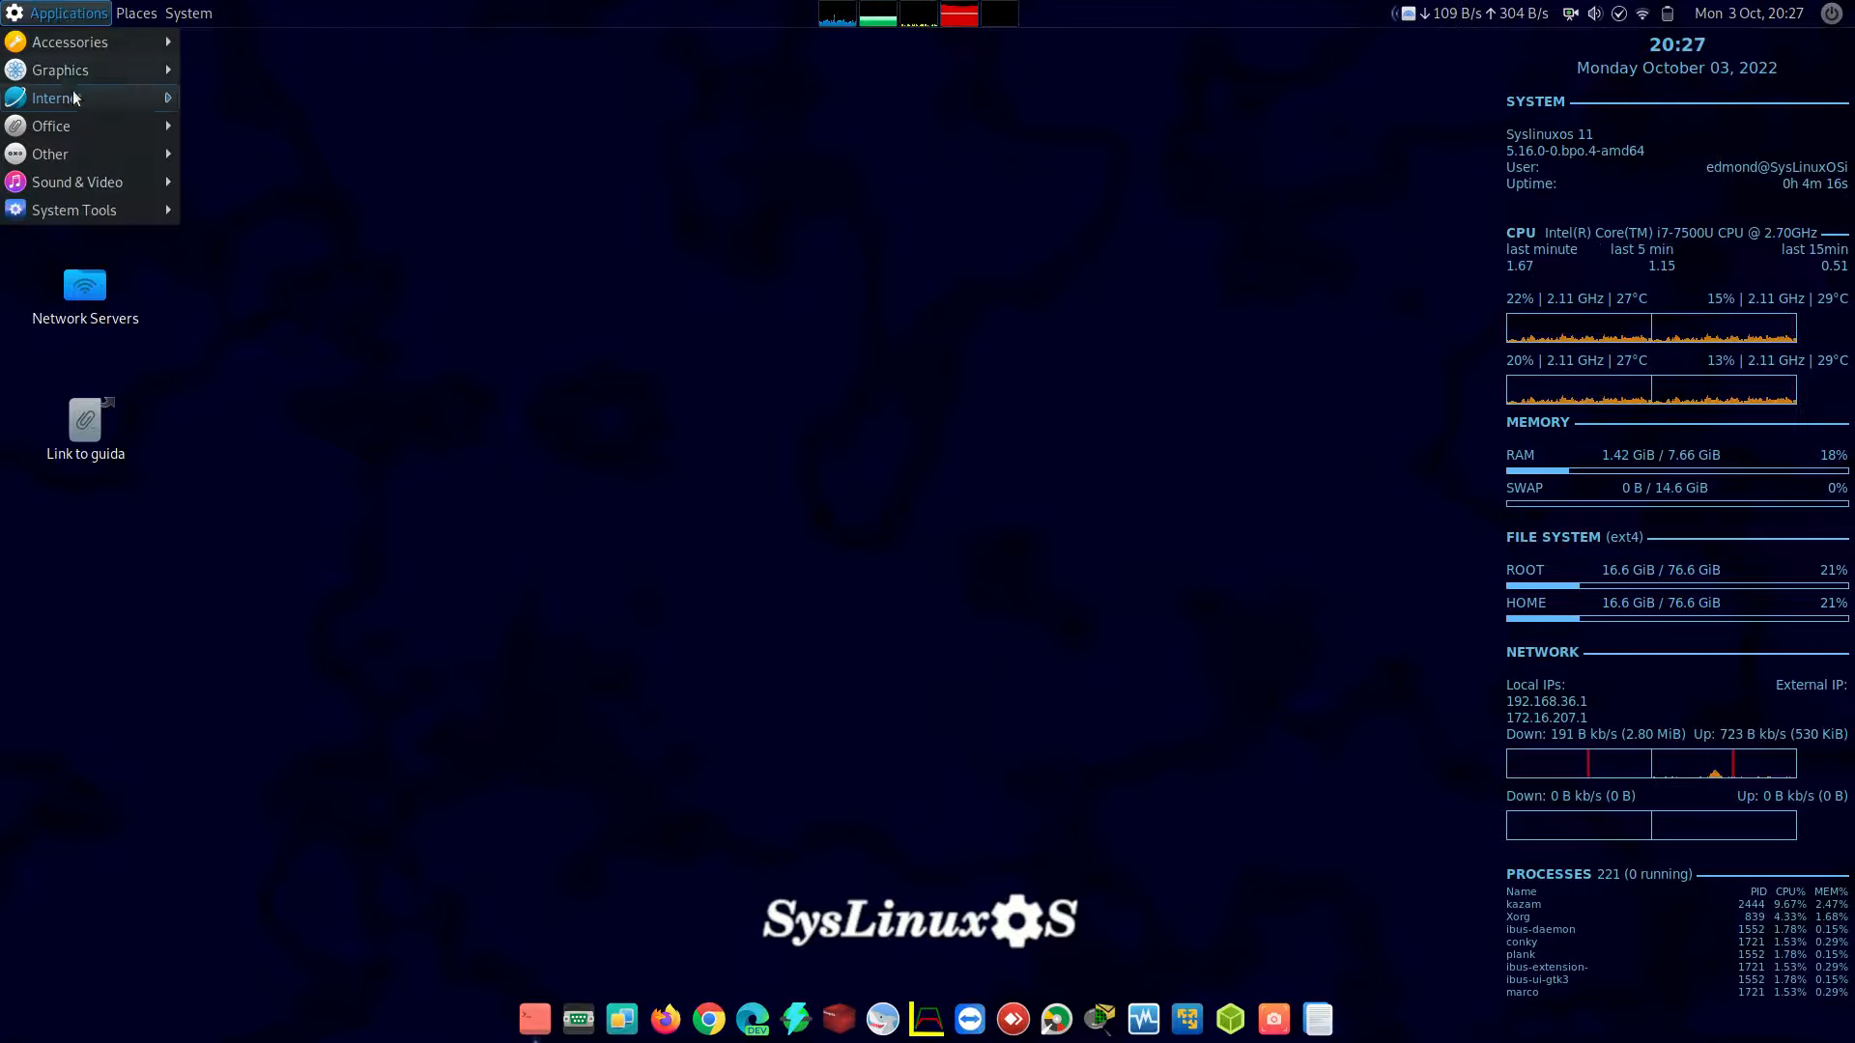
mouse_move(73, 98)
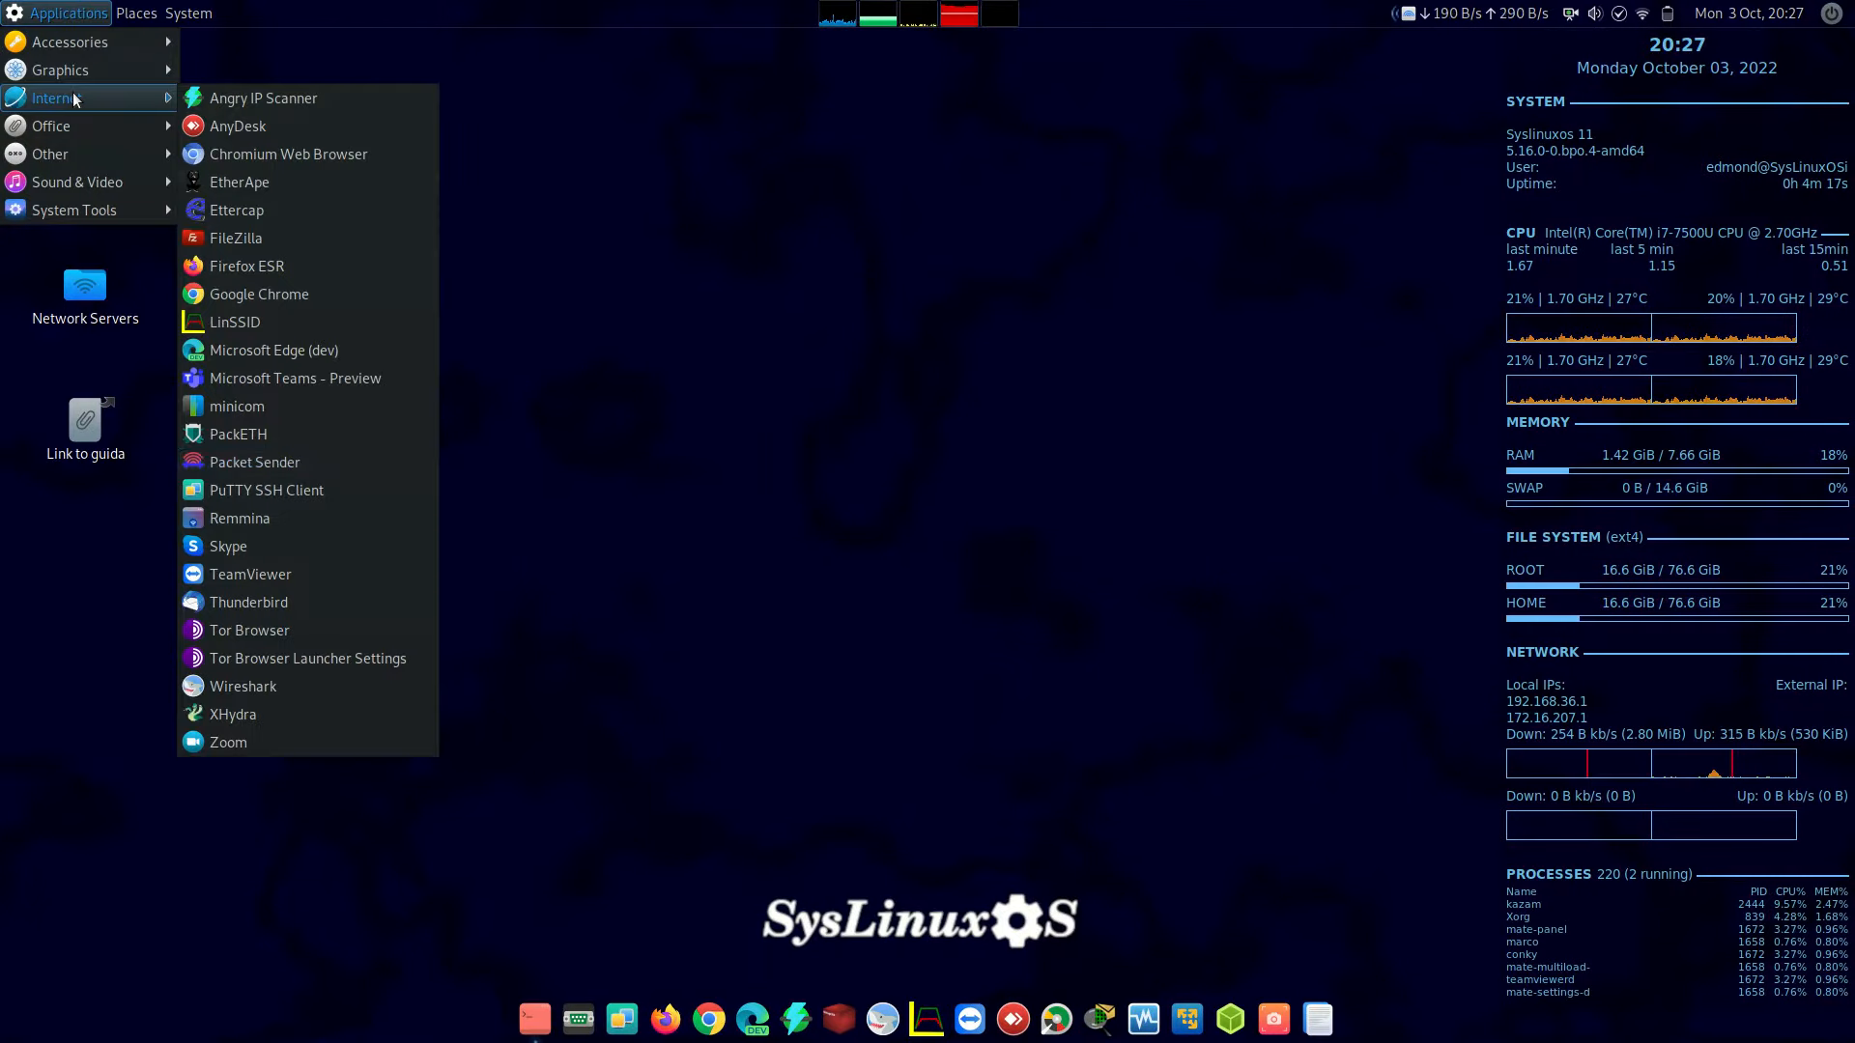
click(266, 518)
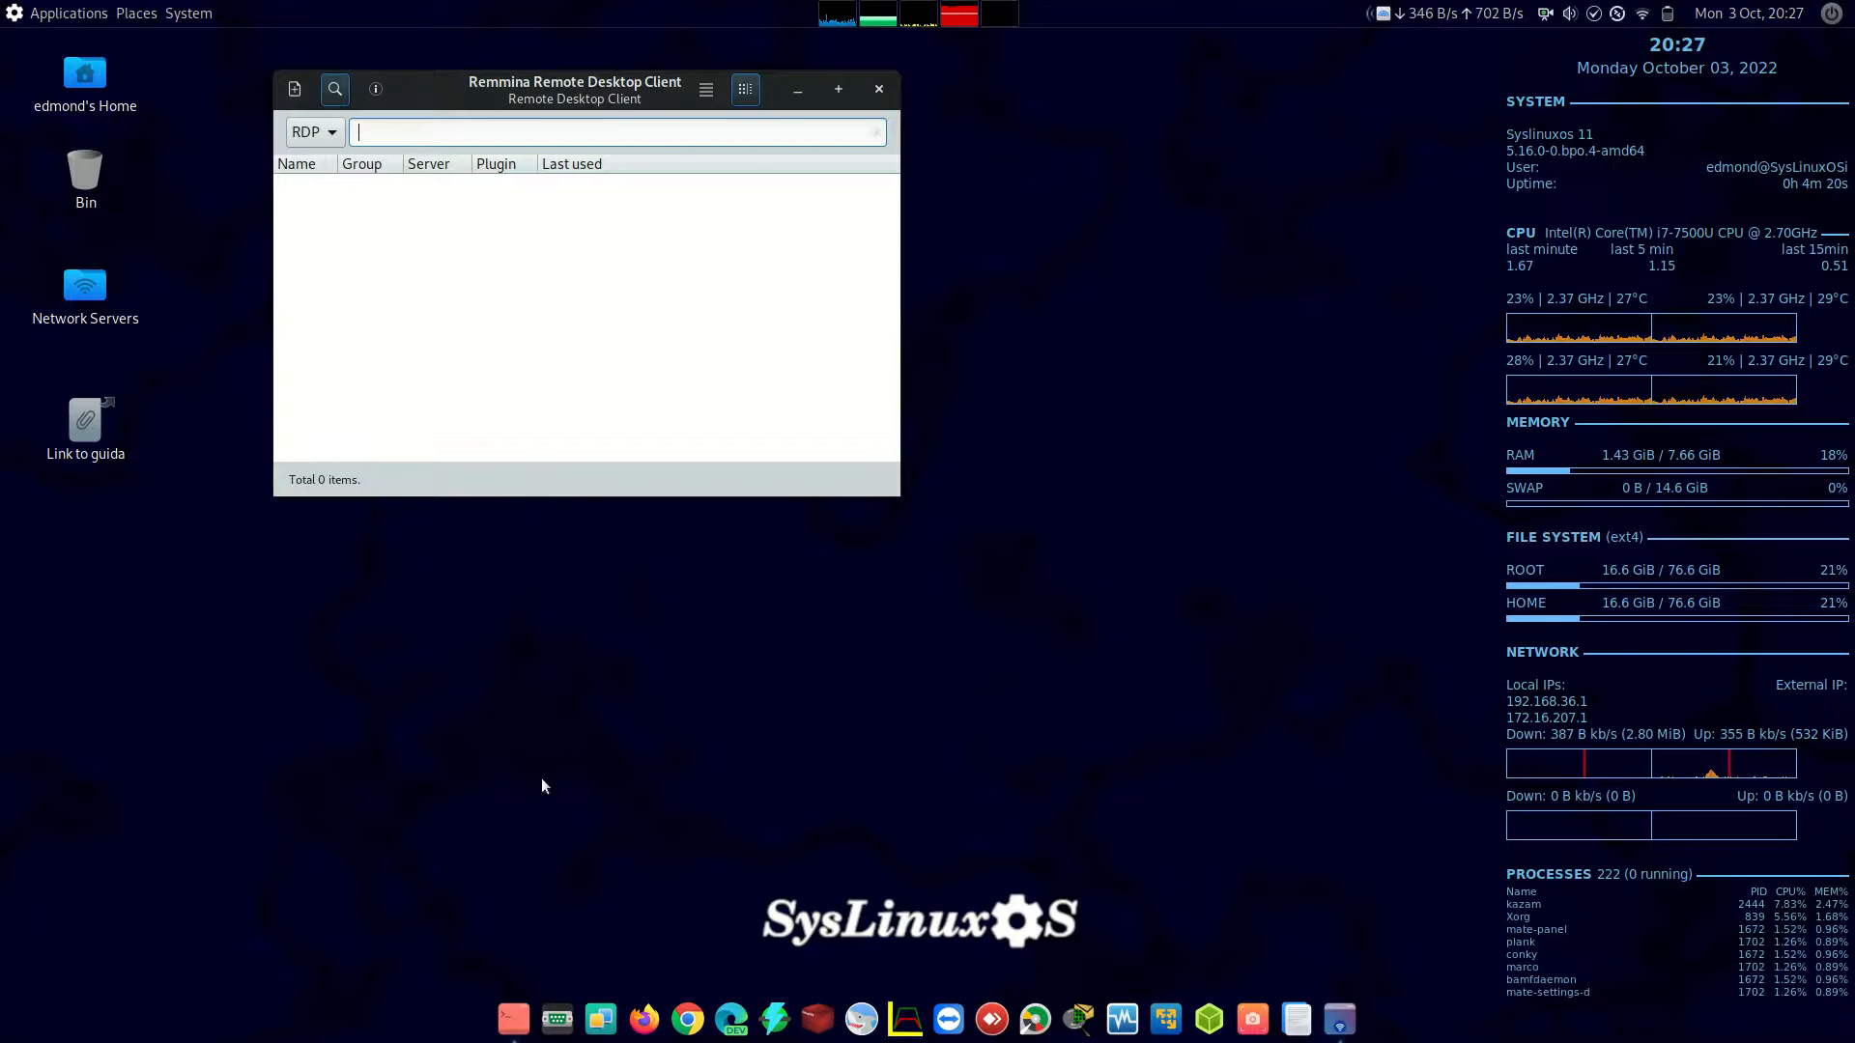
click(947, 1010)
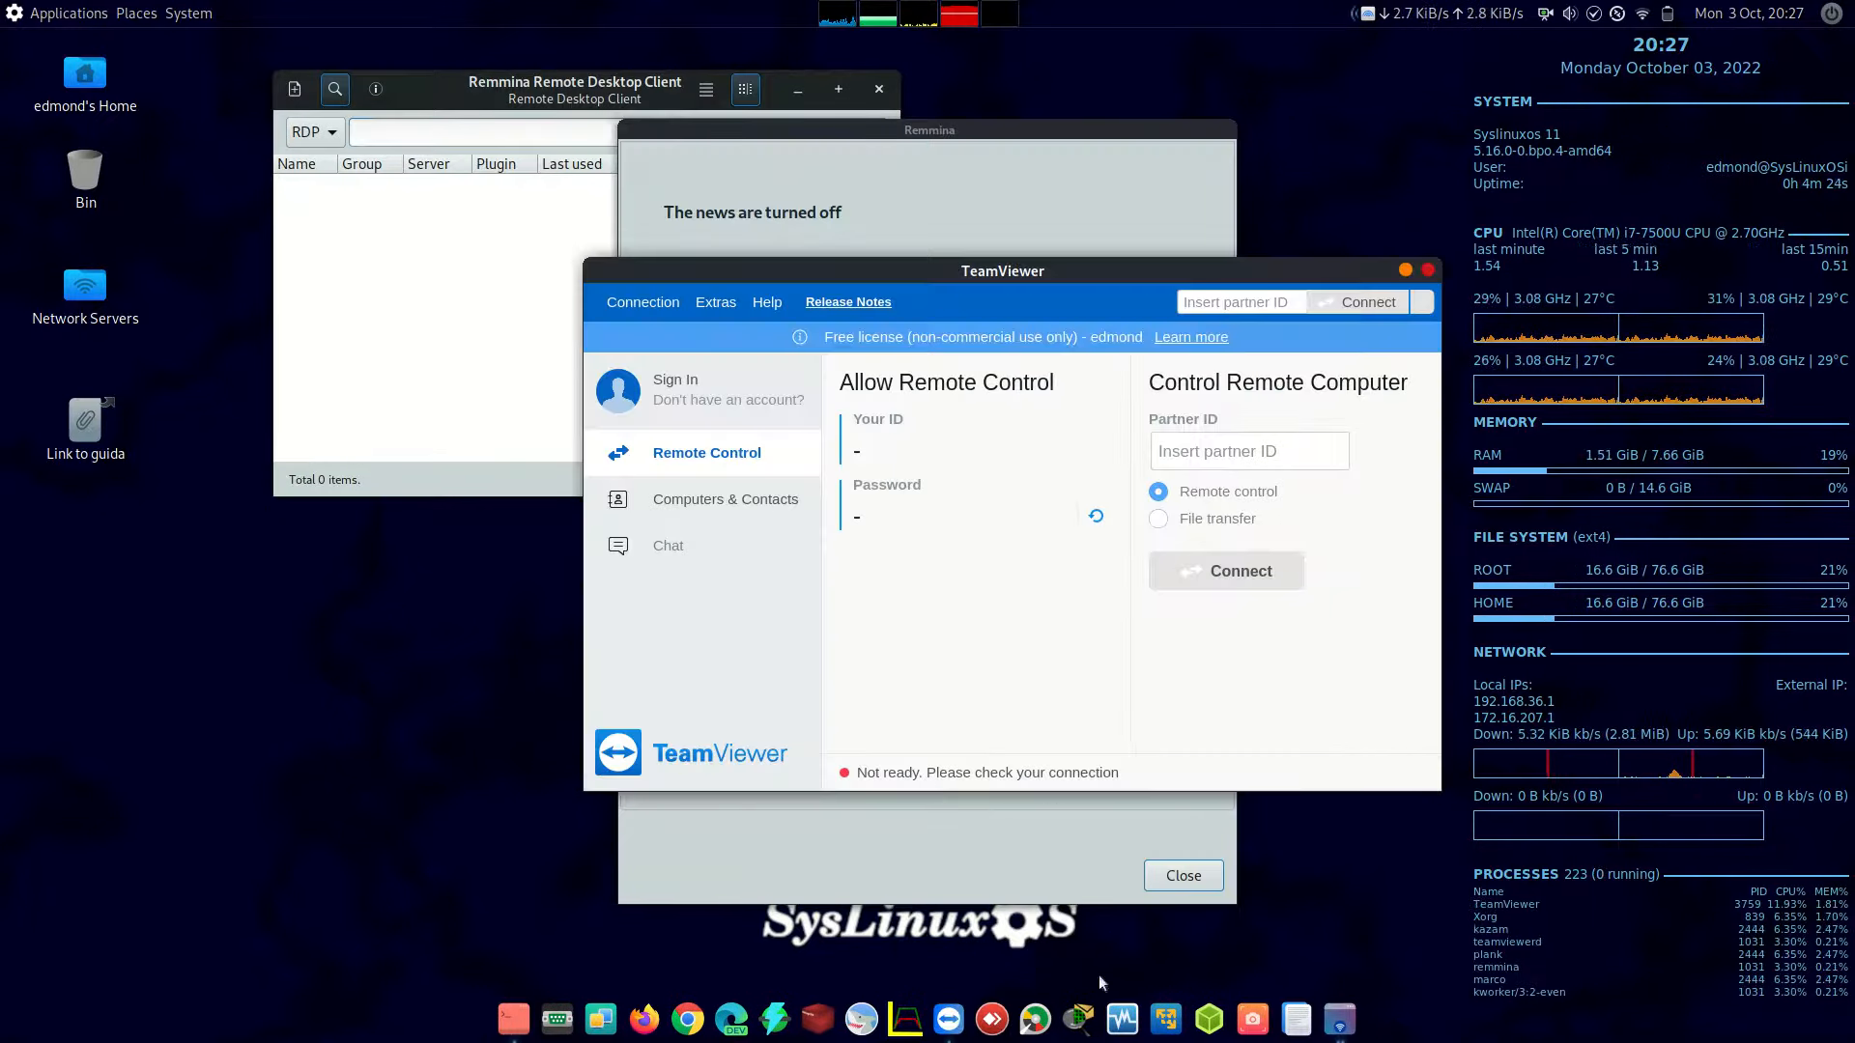
click(995, 1019)
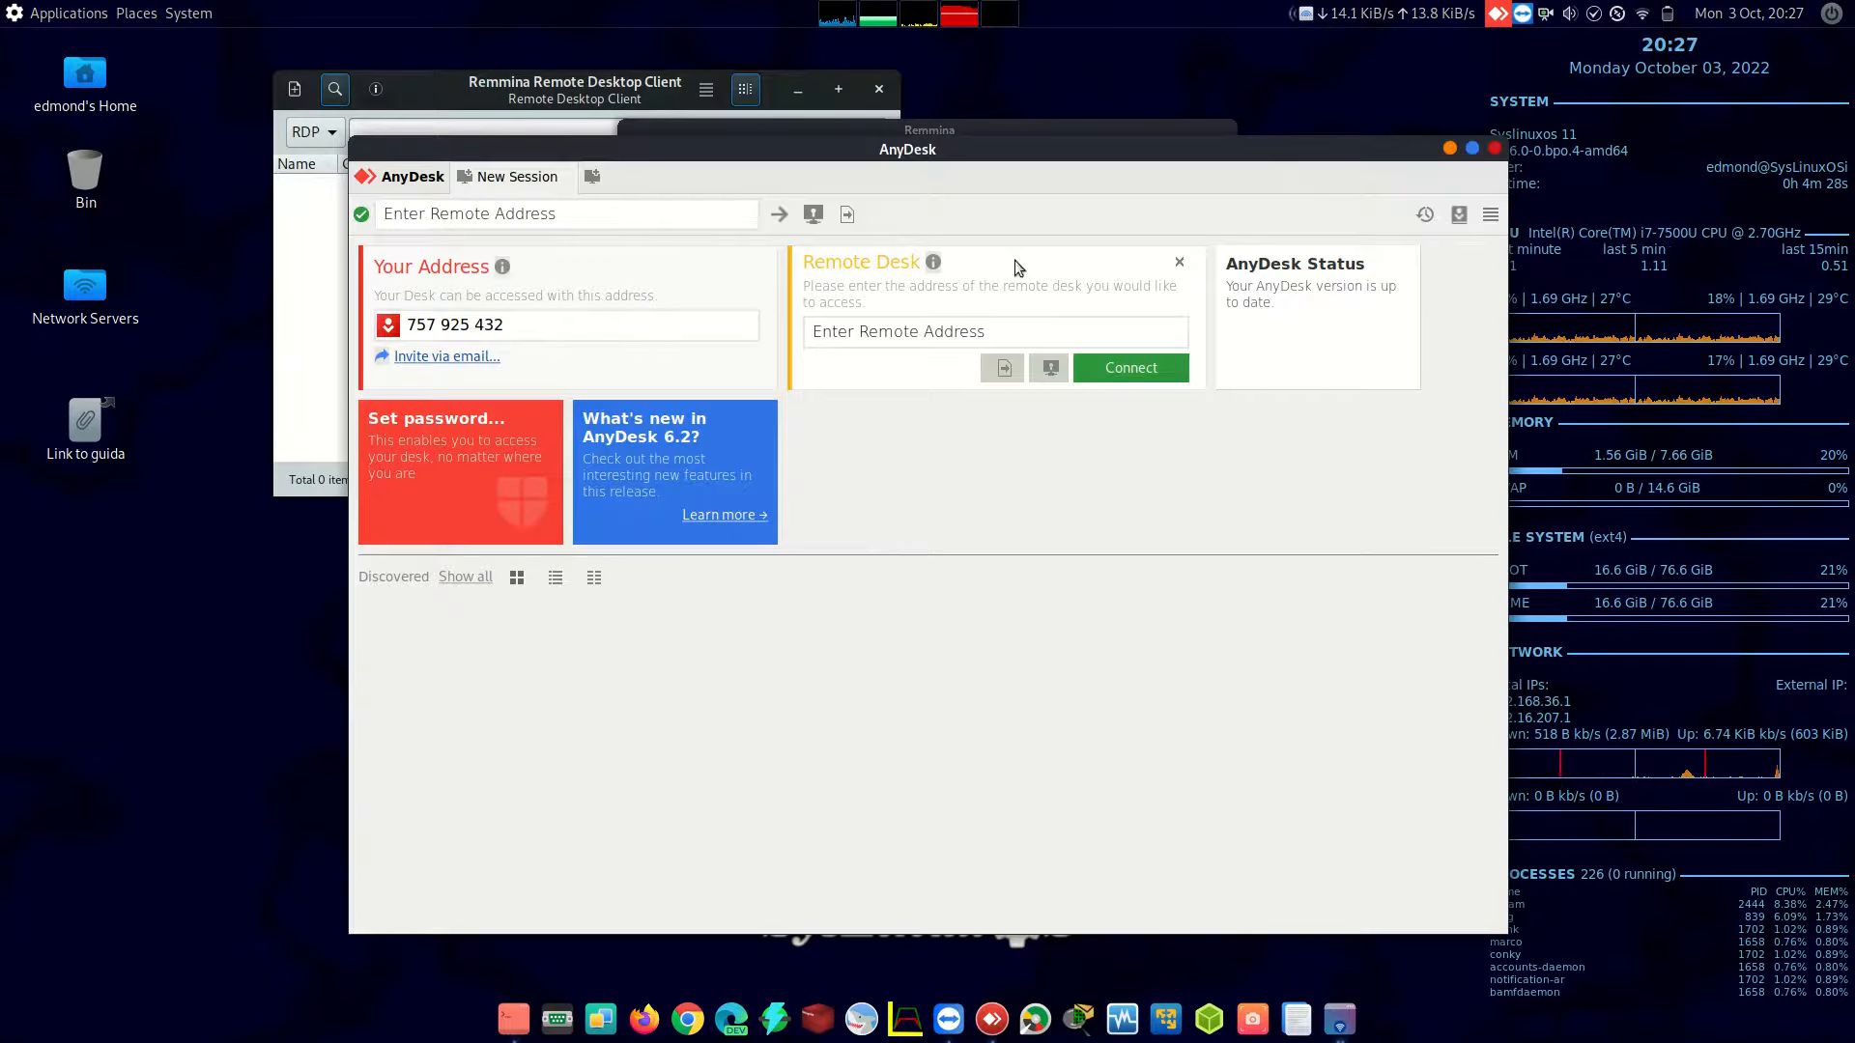
Close the AnyDesk and TeamViewer windows, dismiss the Remmina news dialog, and close Remmina.
click(1494, 151)
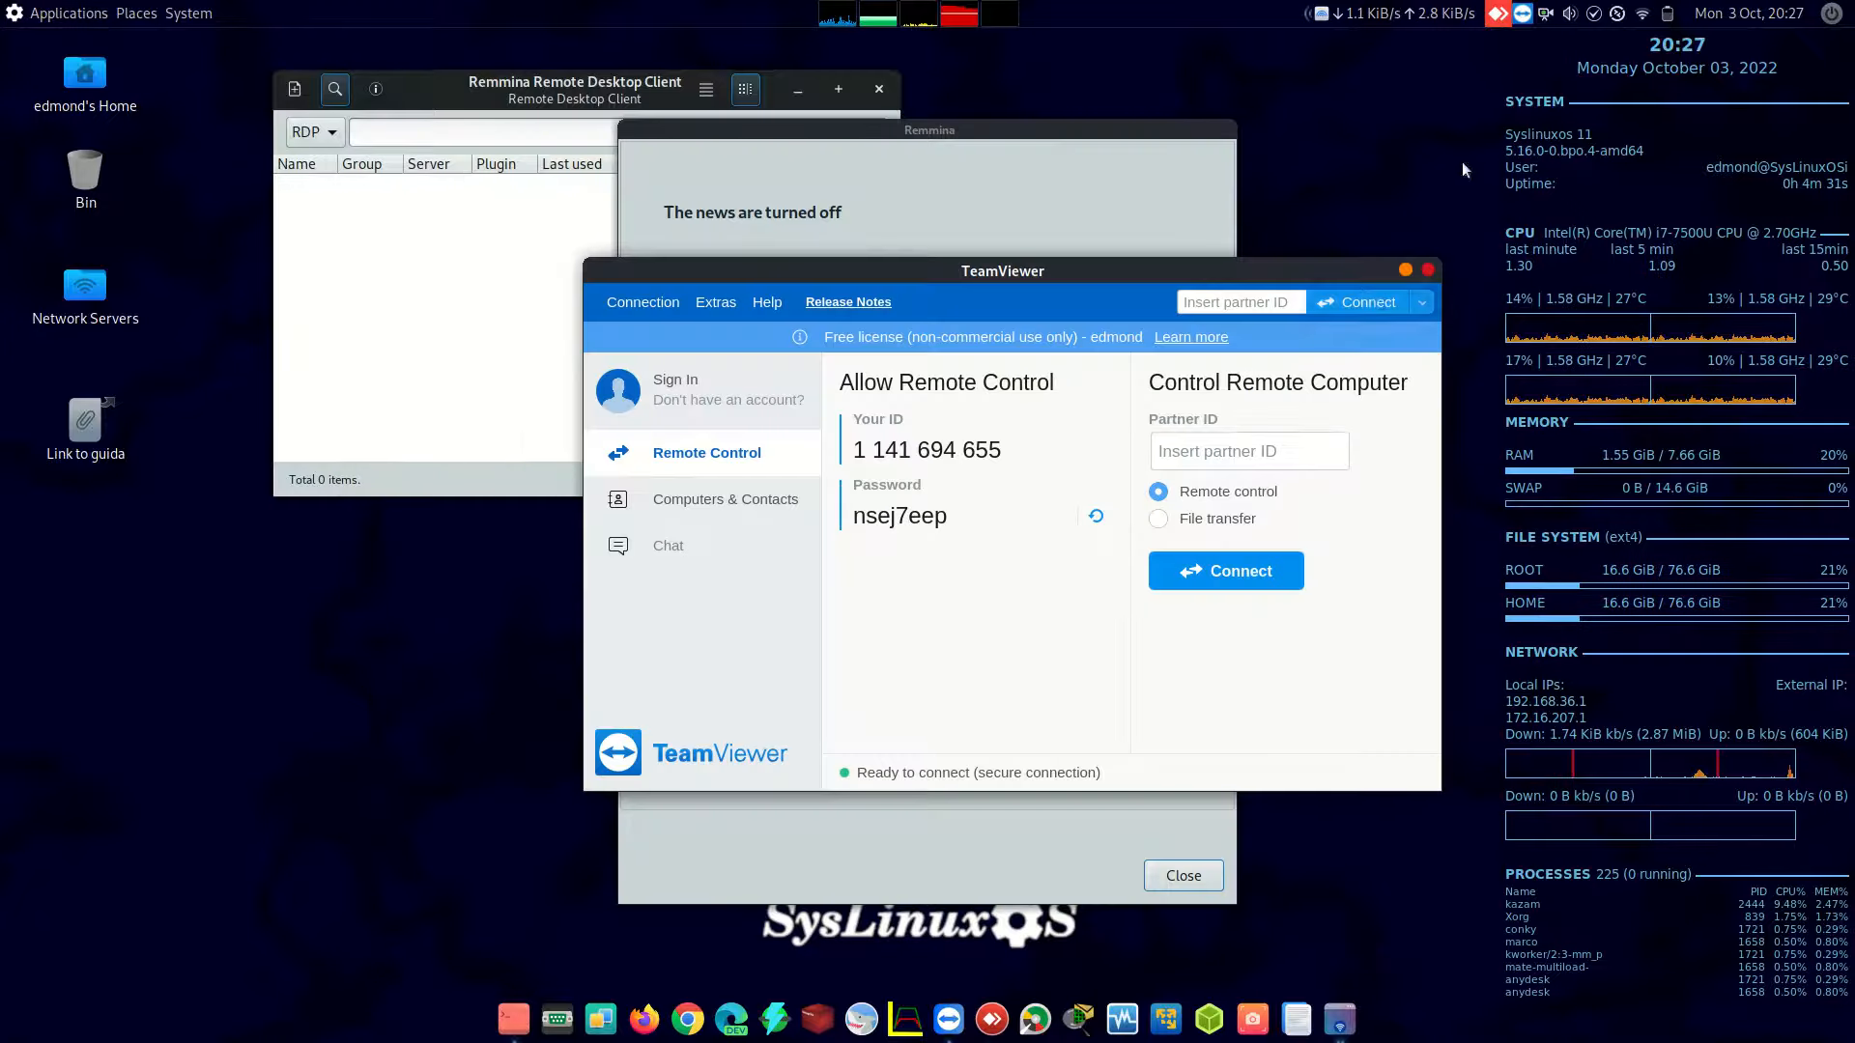
click(1428, 270)
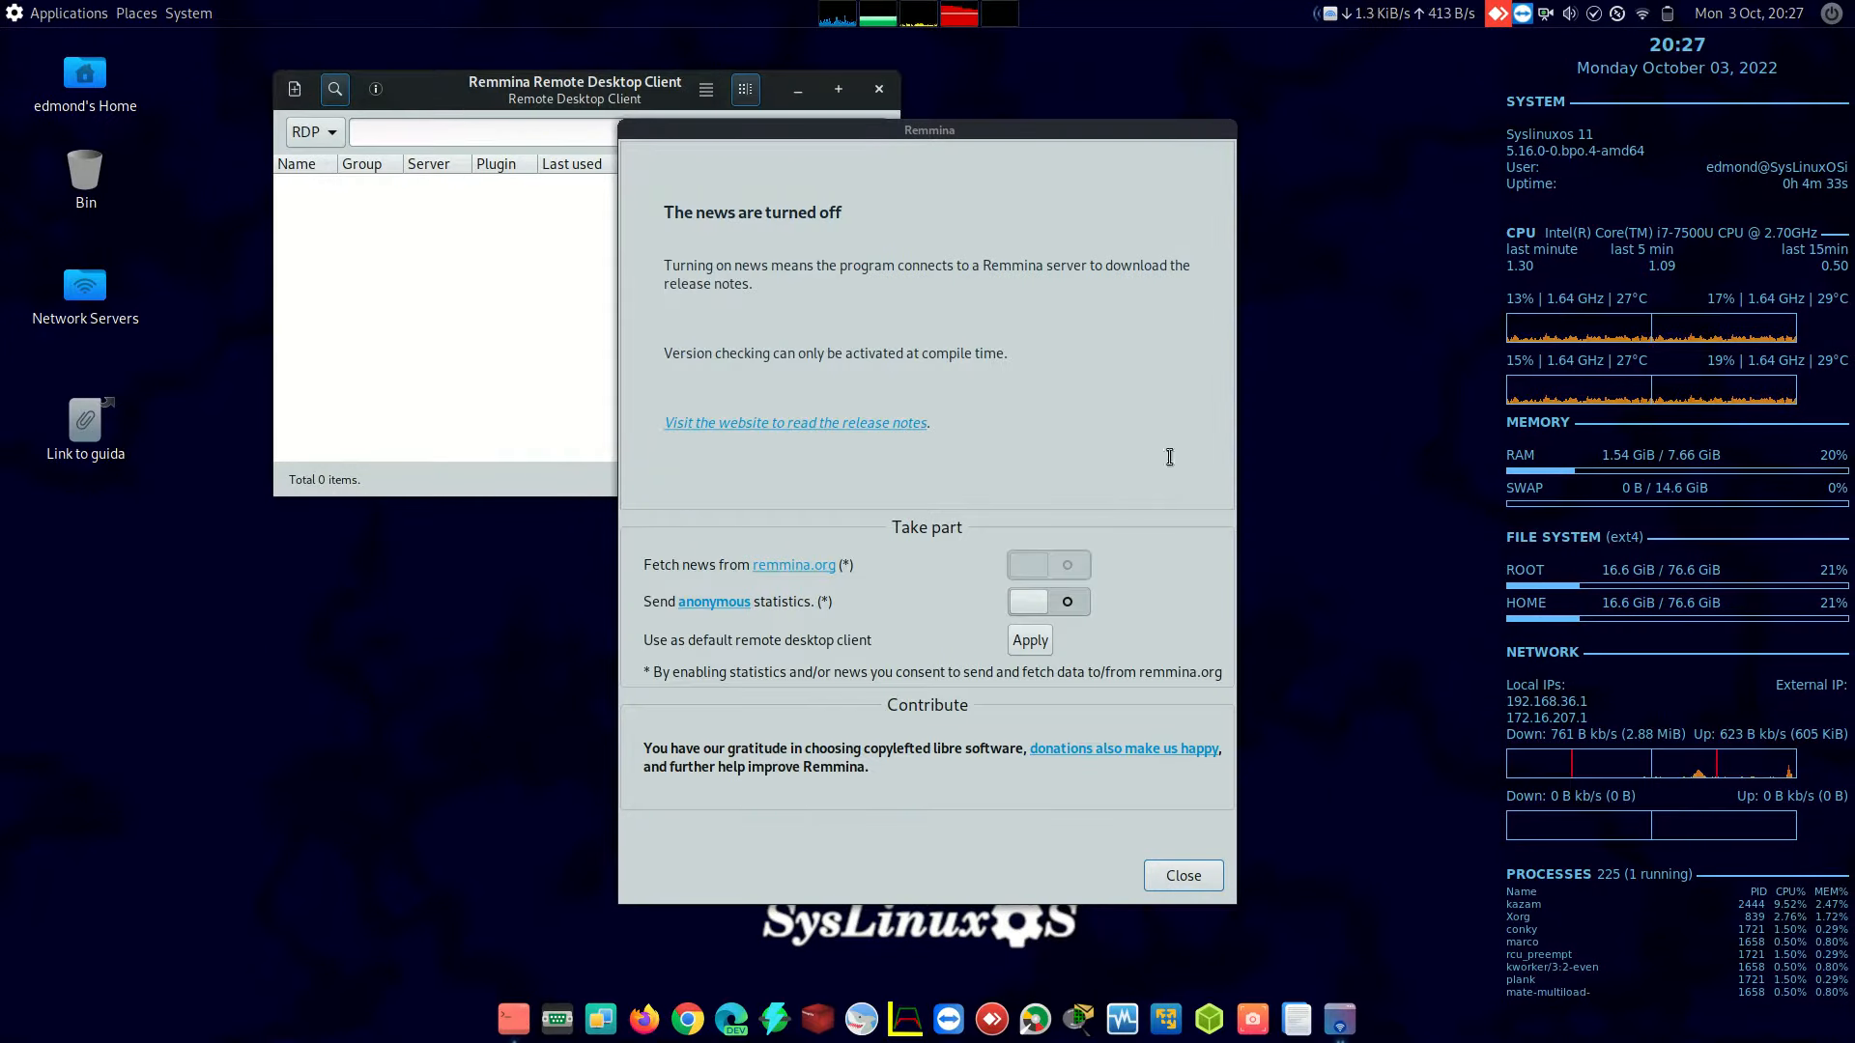
click(1190, 876)
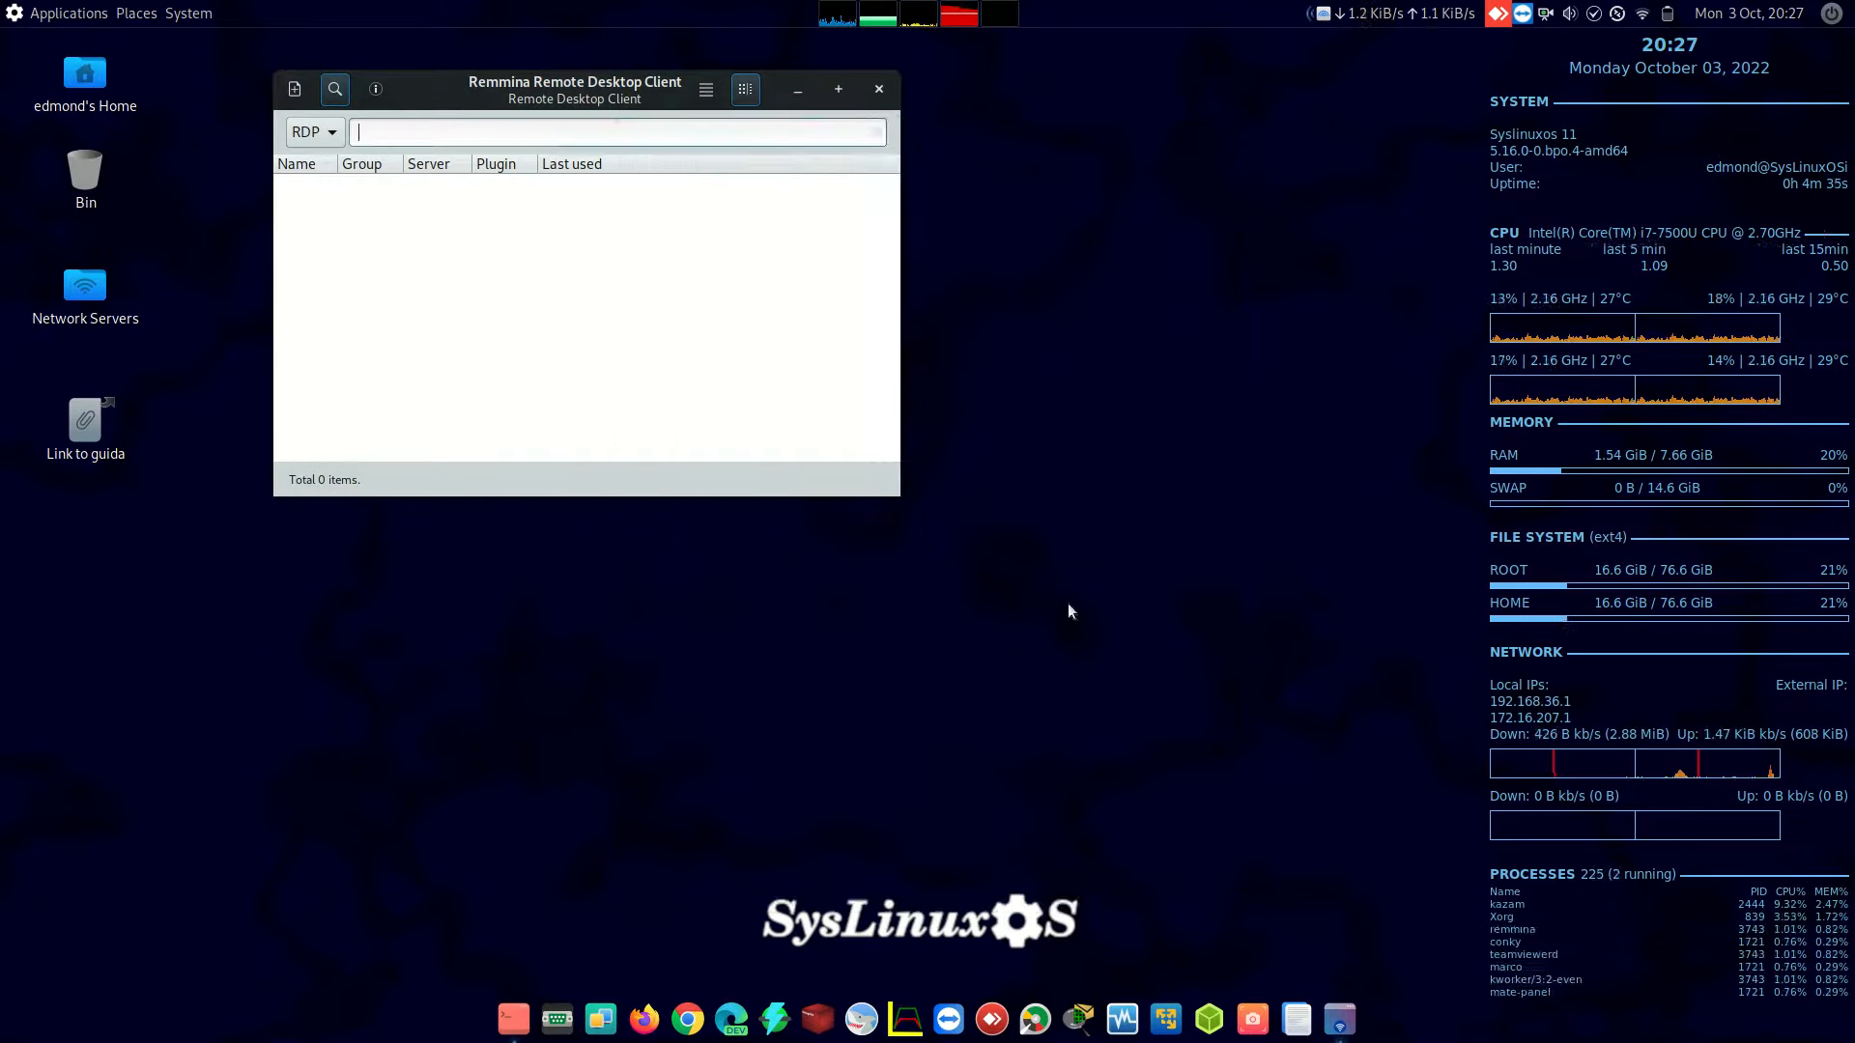
click(879, 91)
Quit the AnyDesk and TeamViewer processes still running in the background.
right_click(1498, 13)
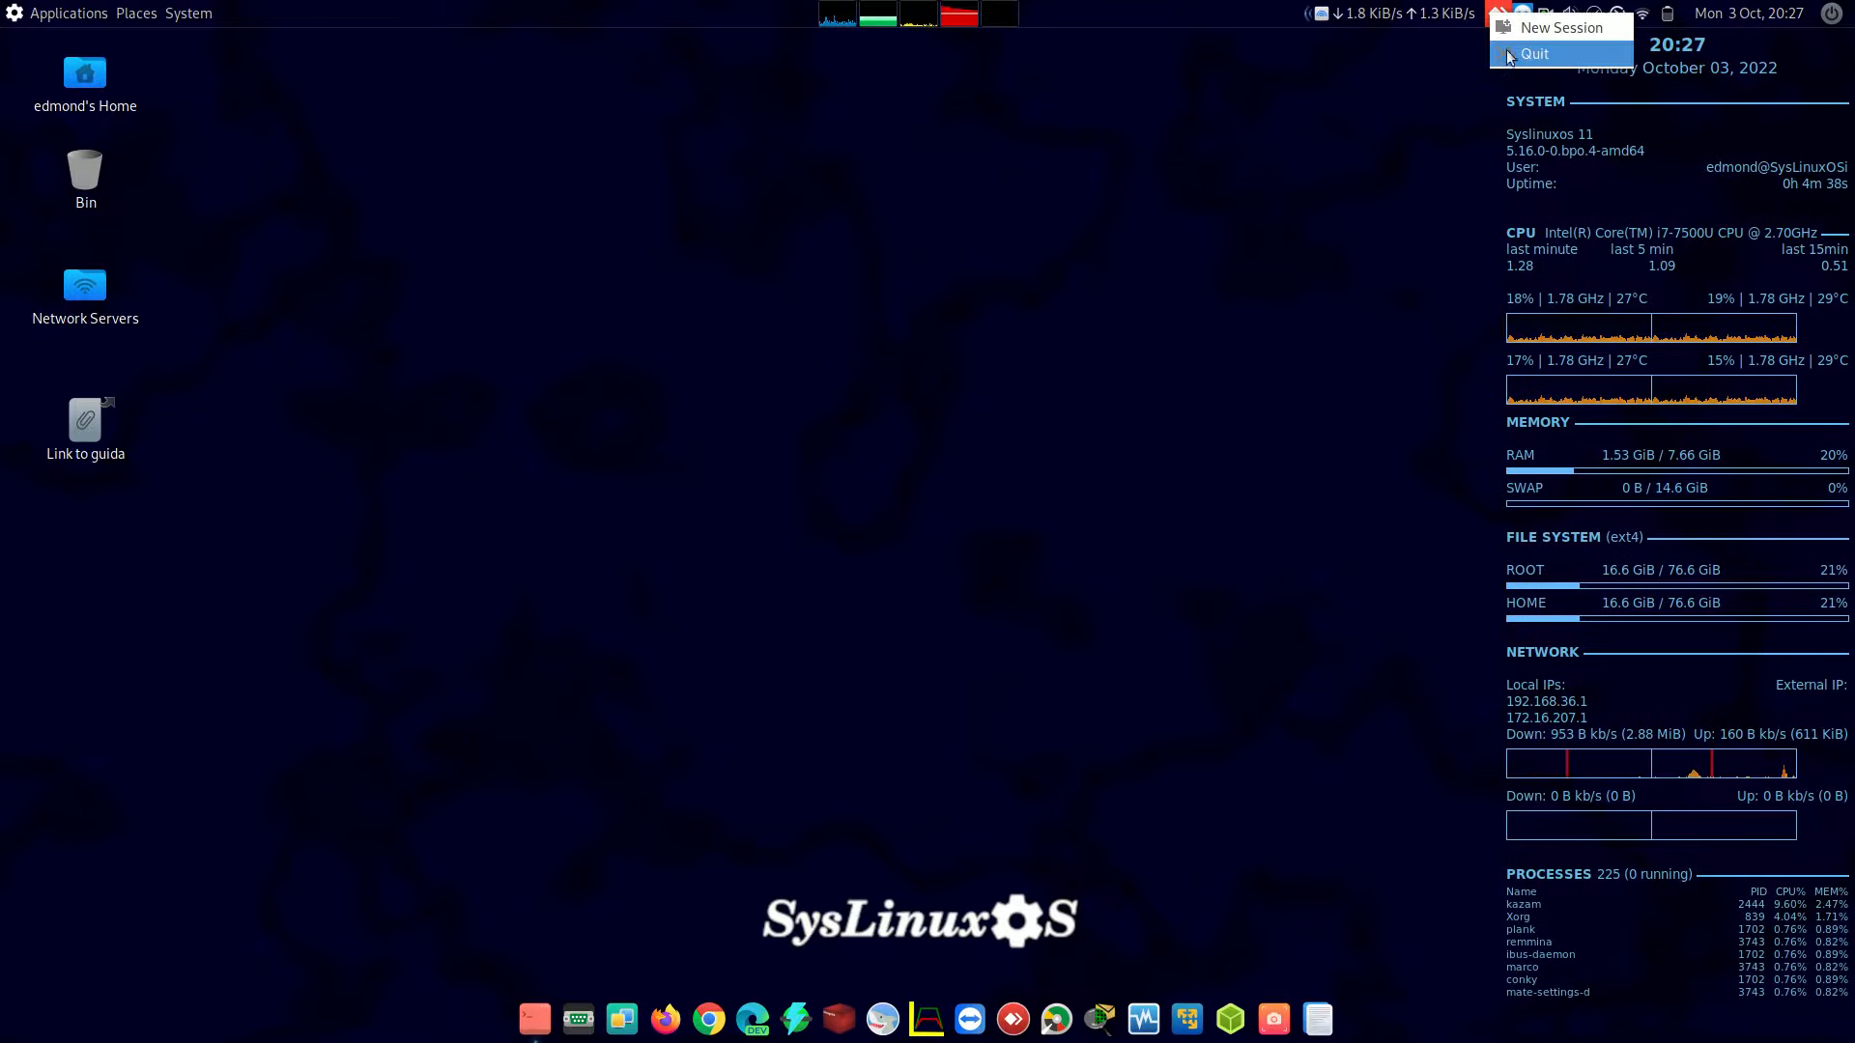
click(1513, 58)
right_click(1524, 14)
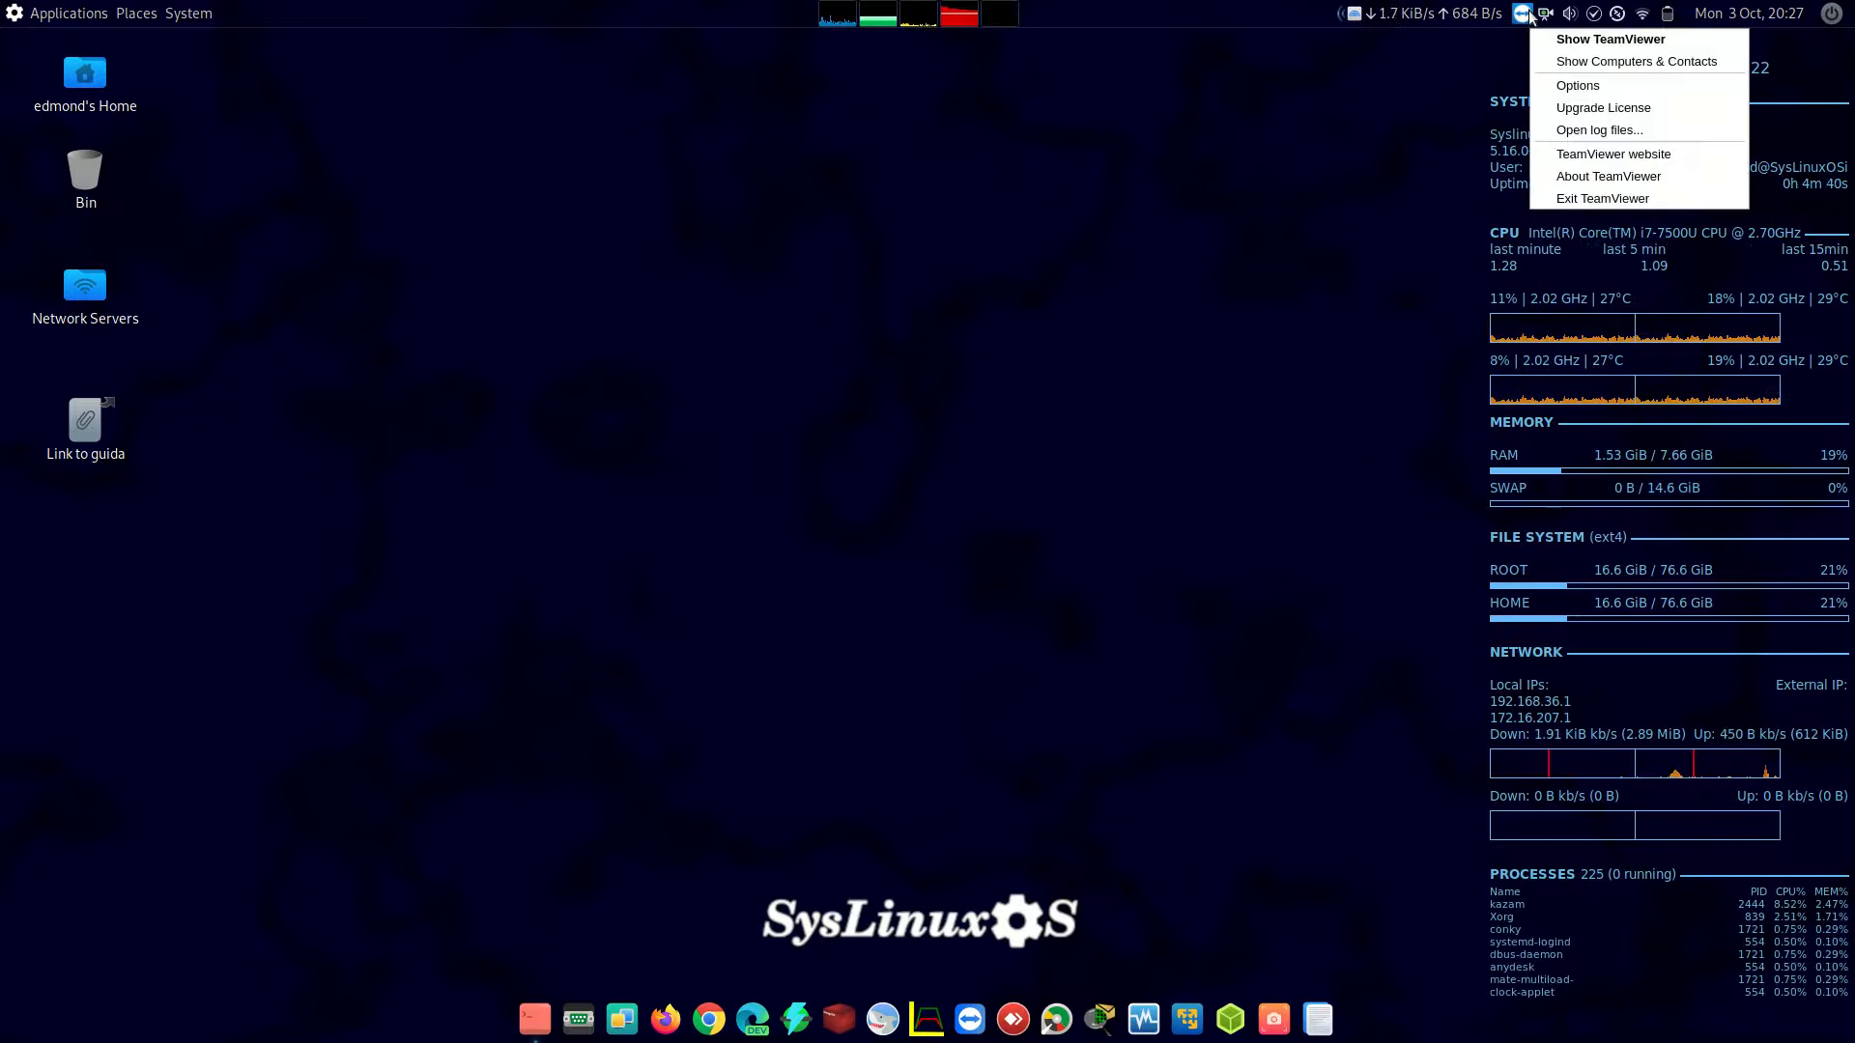
click(1579, 196)
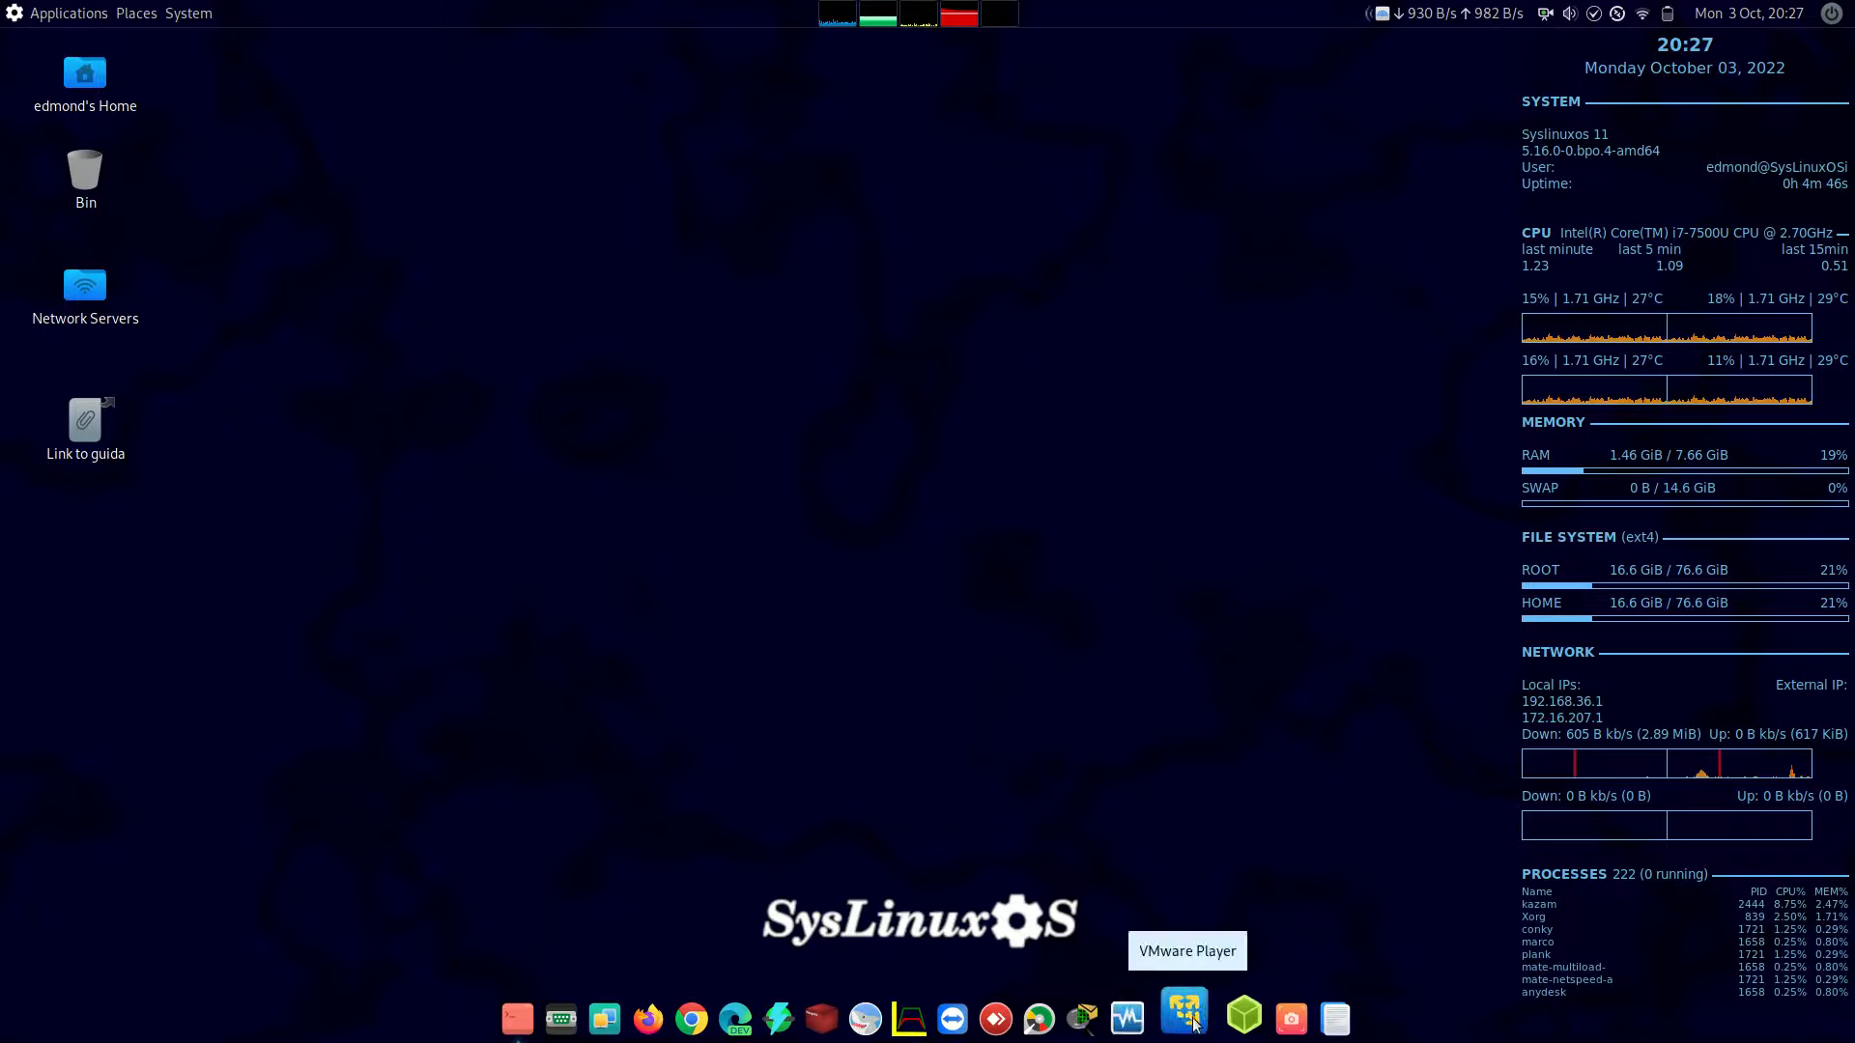
View Oracle VM VirtualBox and VMware Player, cancelling the VMware Player license setup and closing the VirtualBox Manager.
click(1138, 1012)
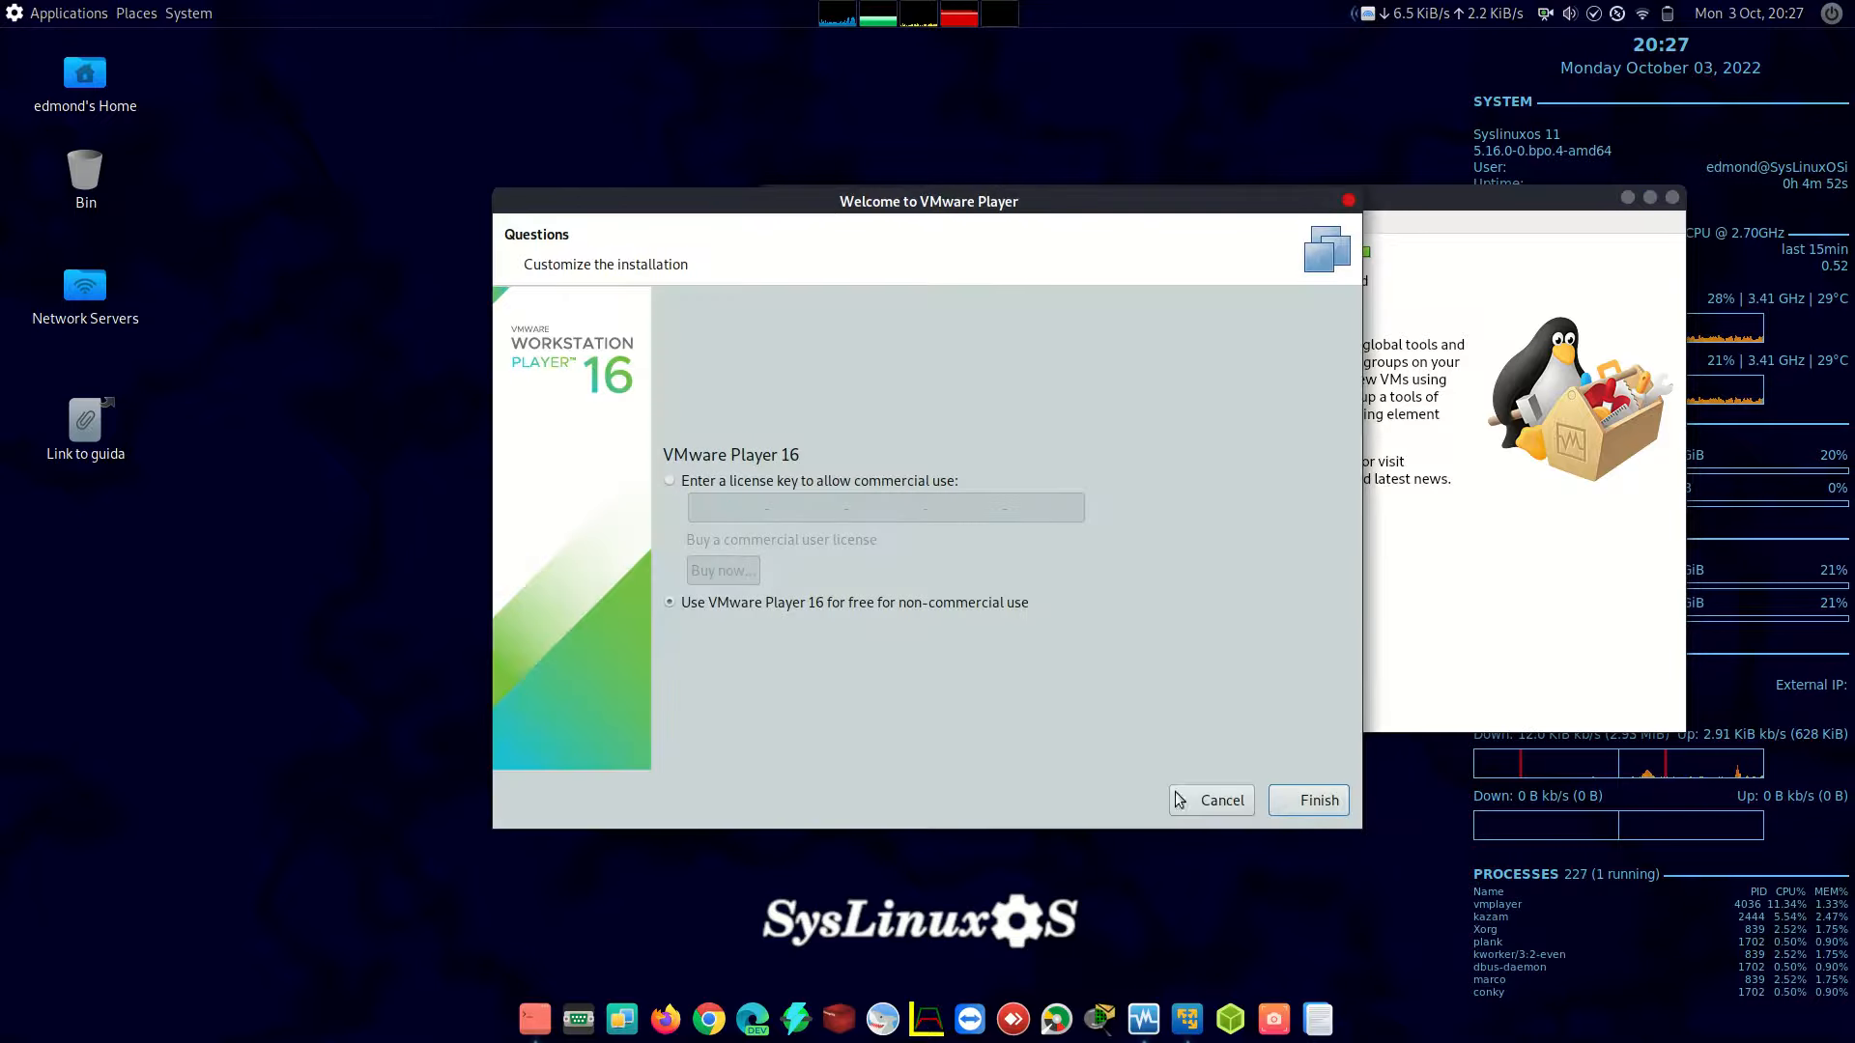
click(1213, 802)
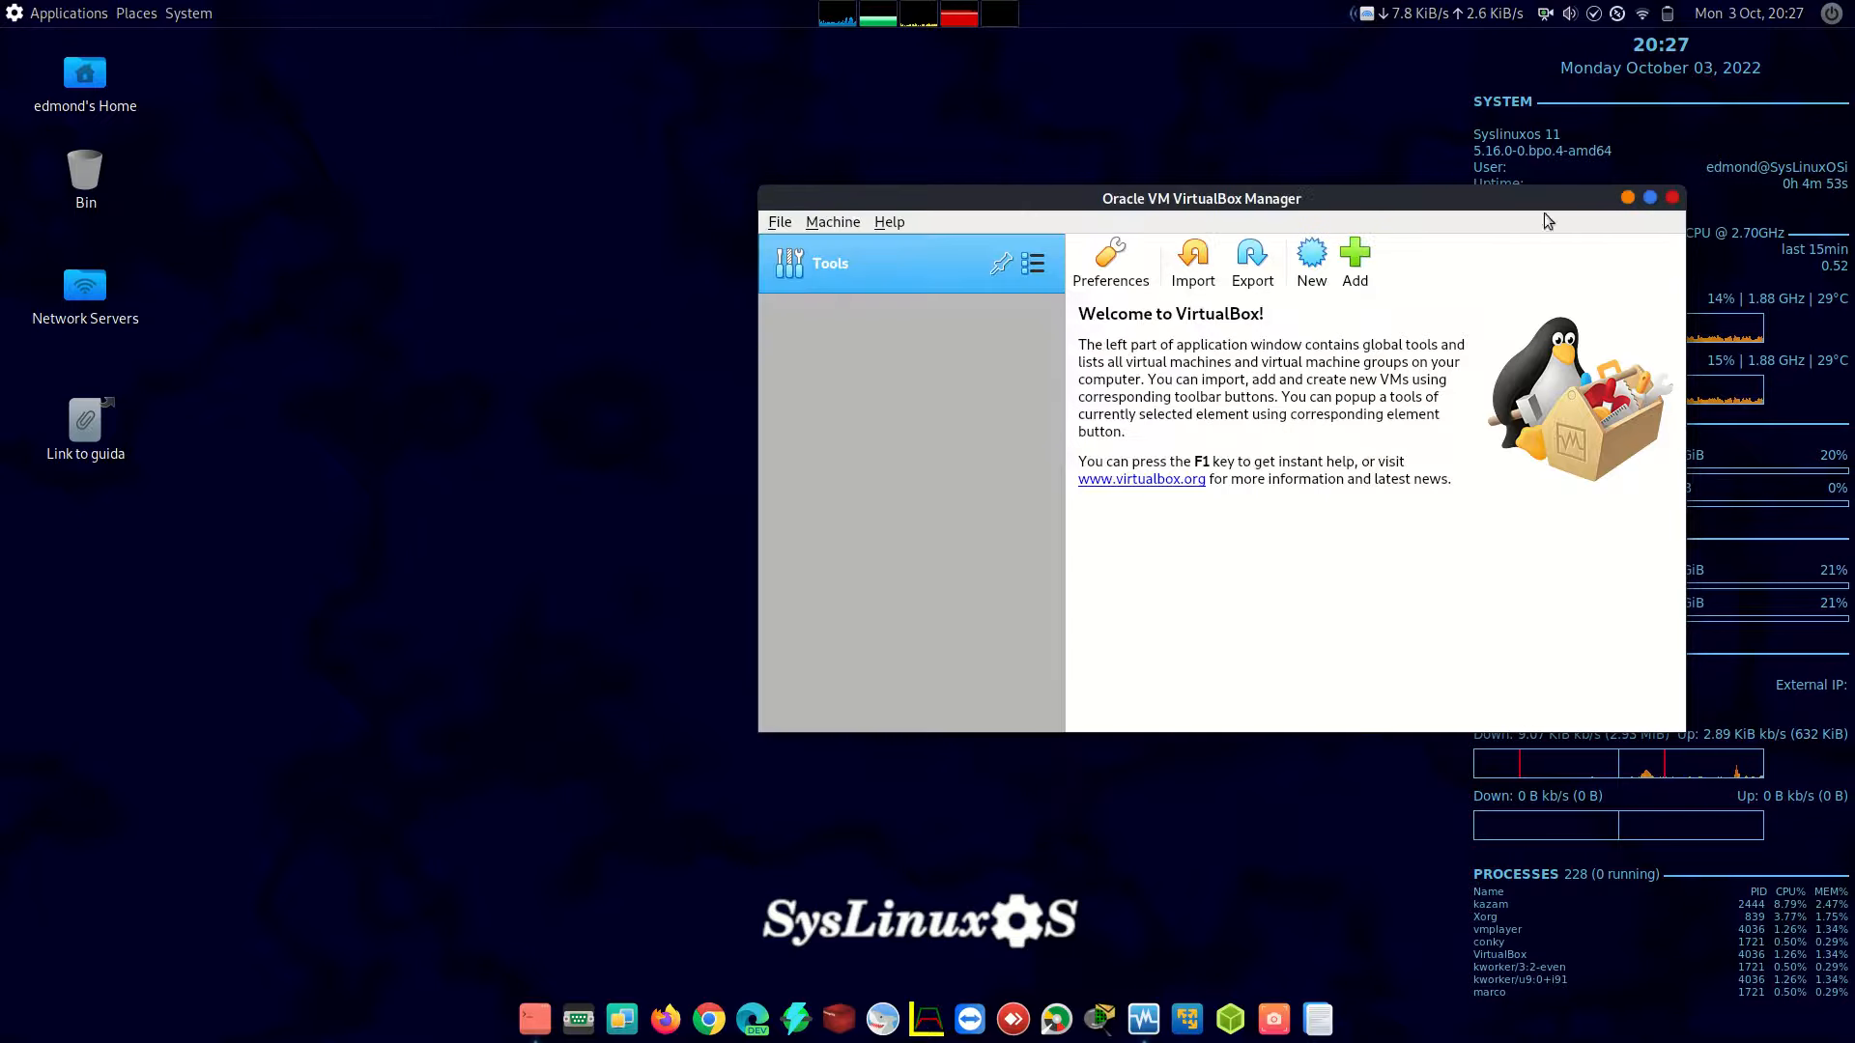
click(1671, 201)
Look over the Internet and Office applications, launch Firewall from the Other category, and authenticate with the account password.
click(68, 24)
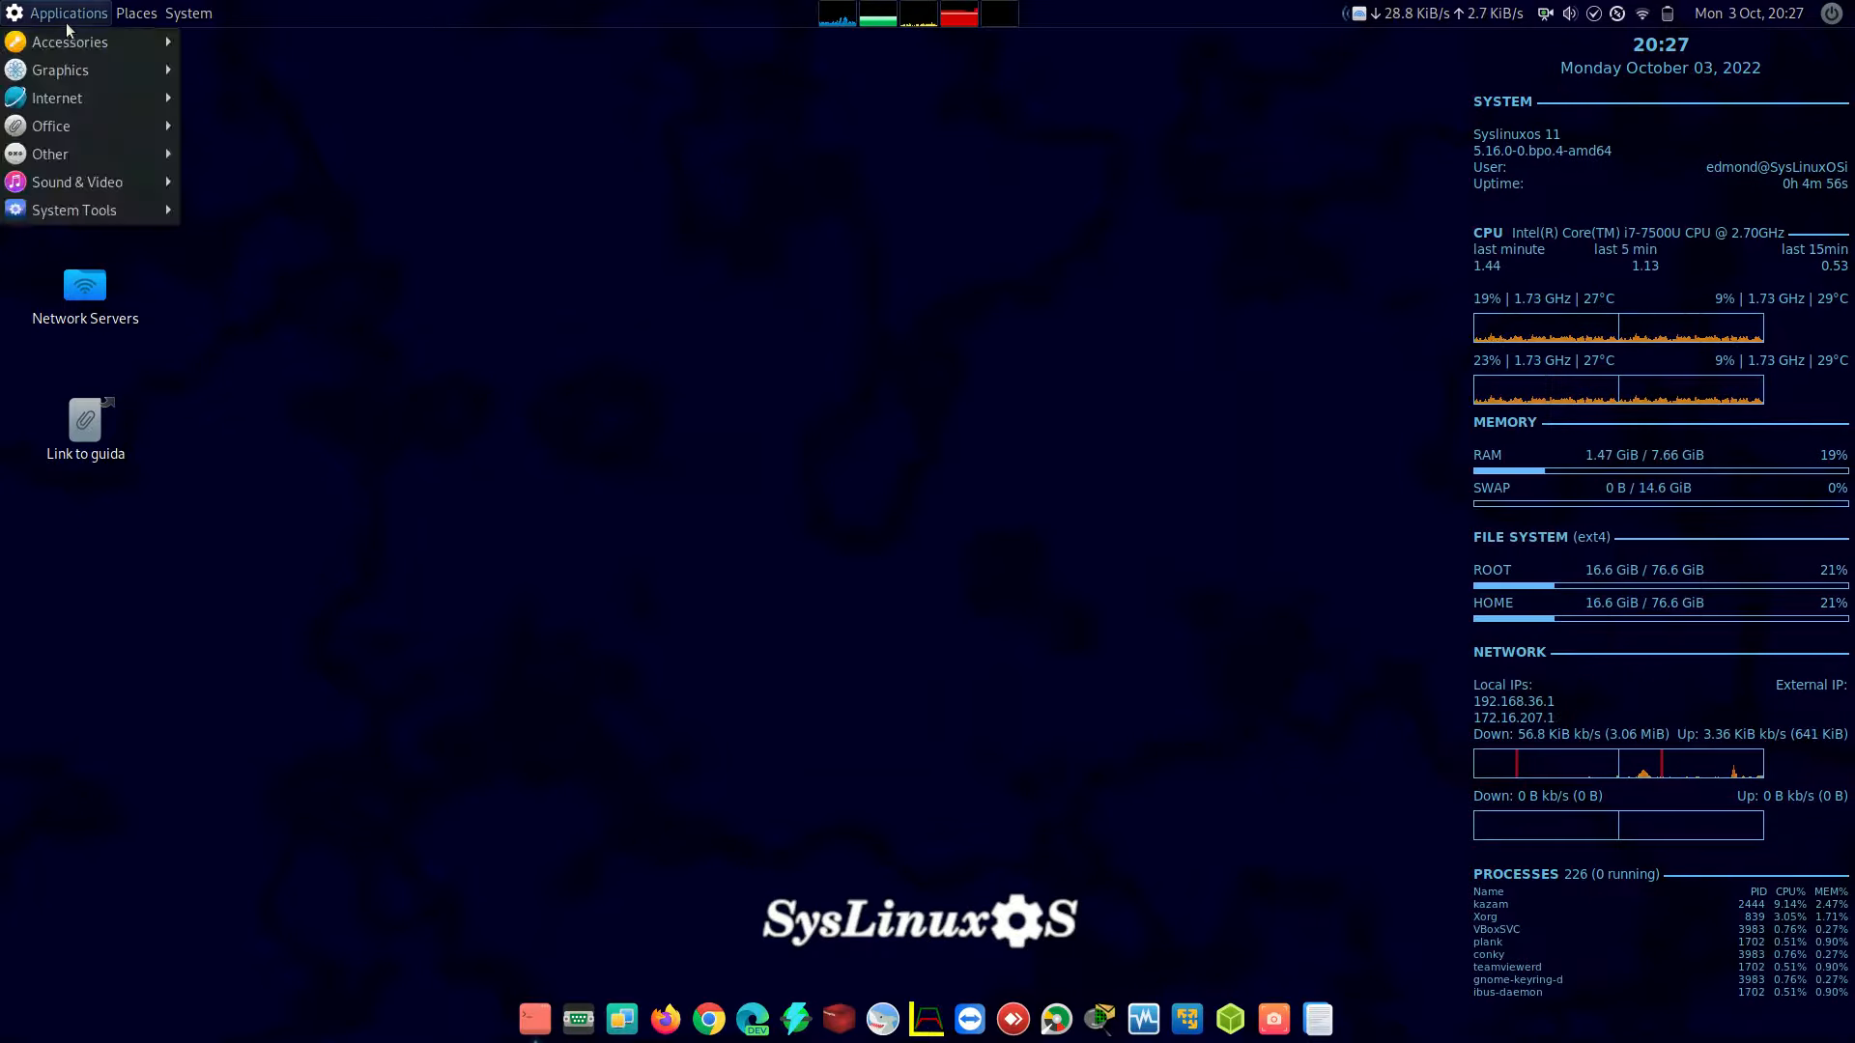
mouse_move(76, 89)
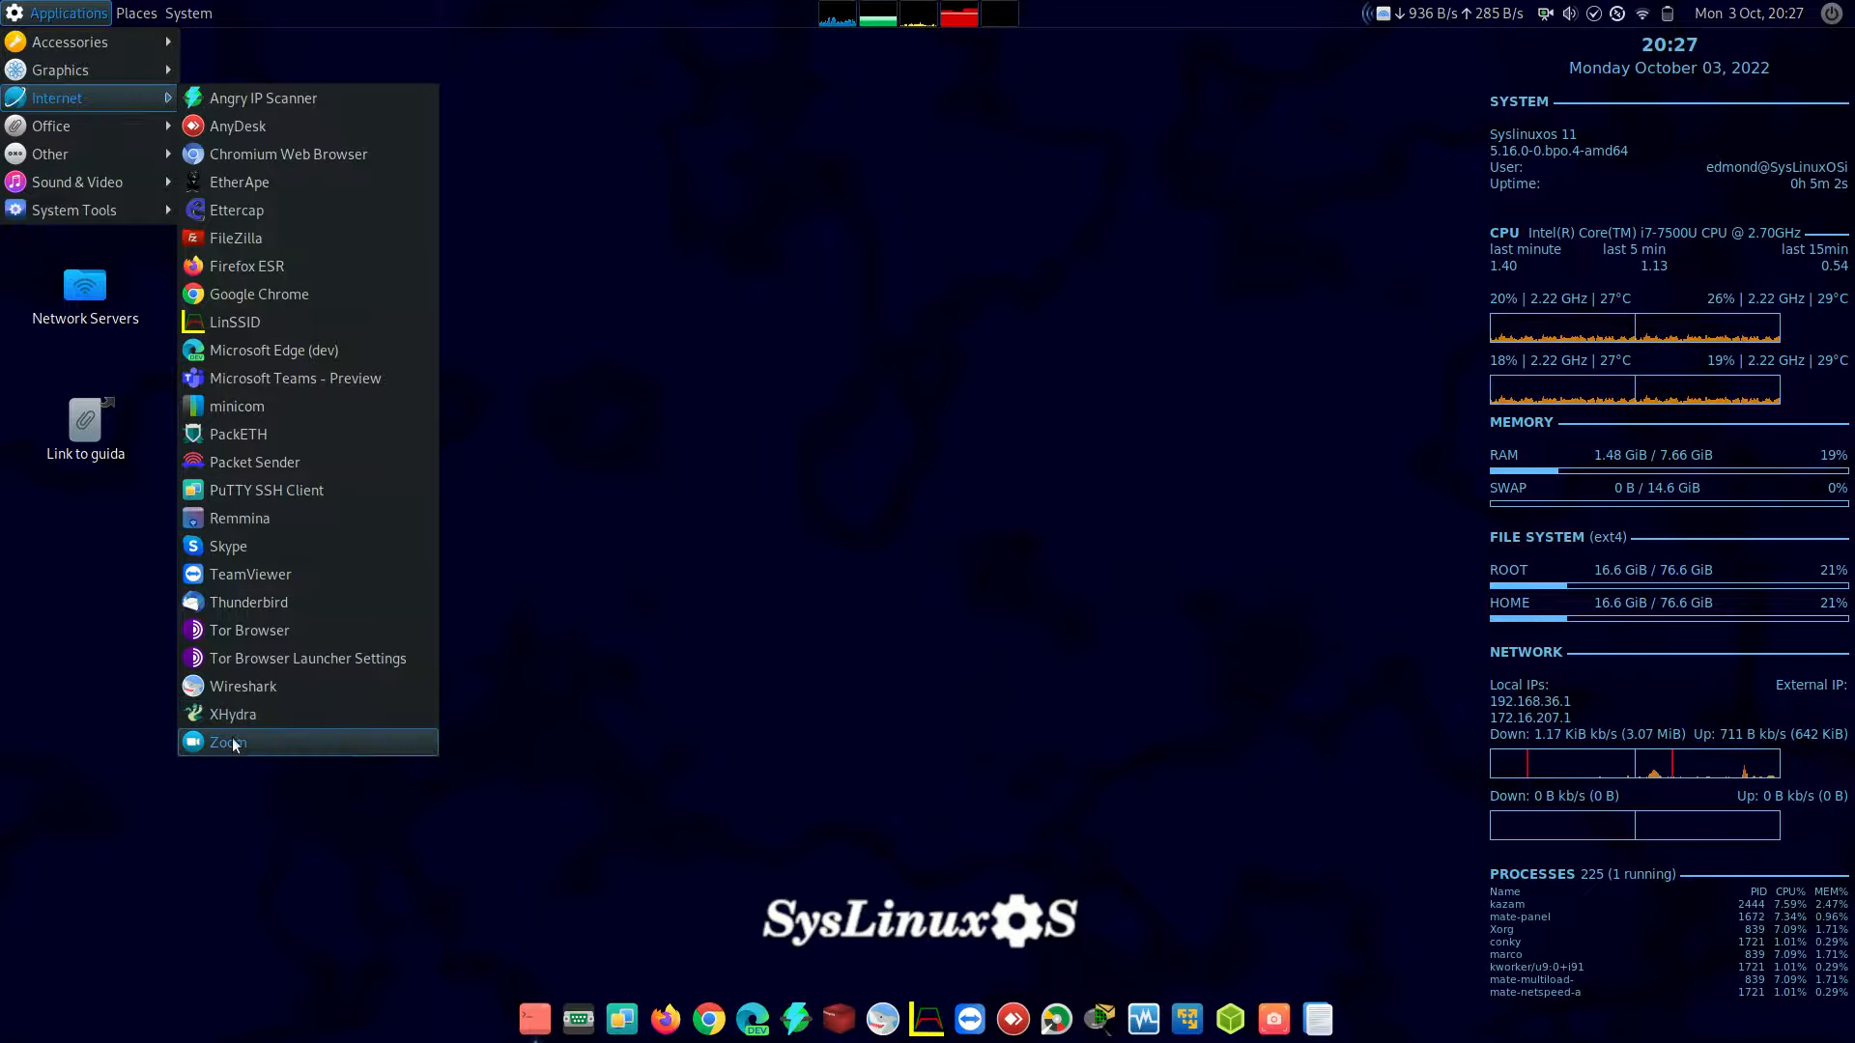
mouse_move(89, 124)
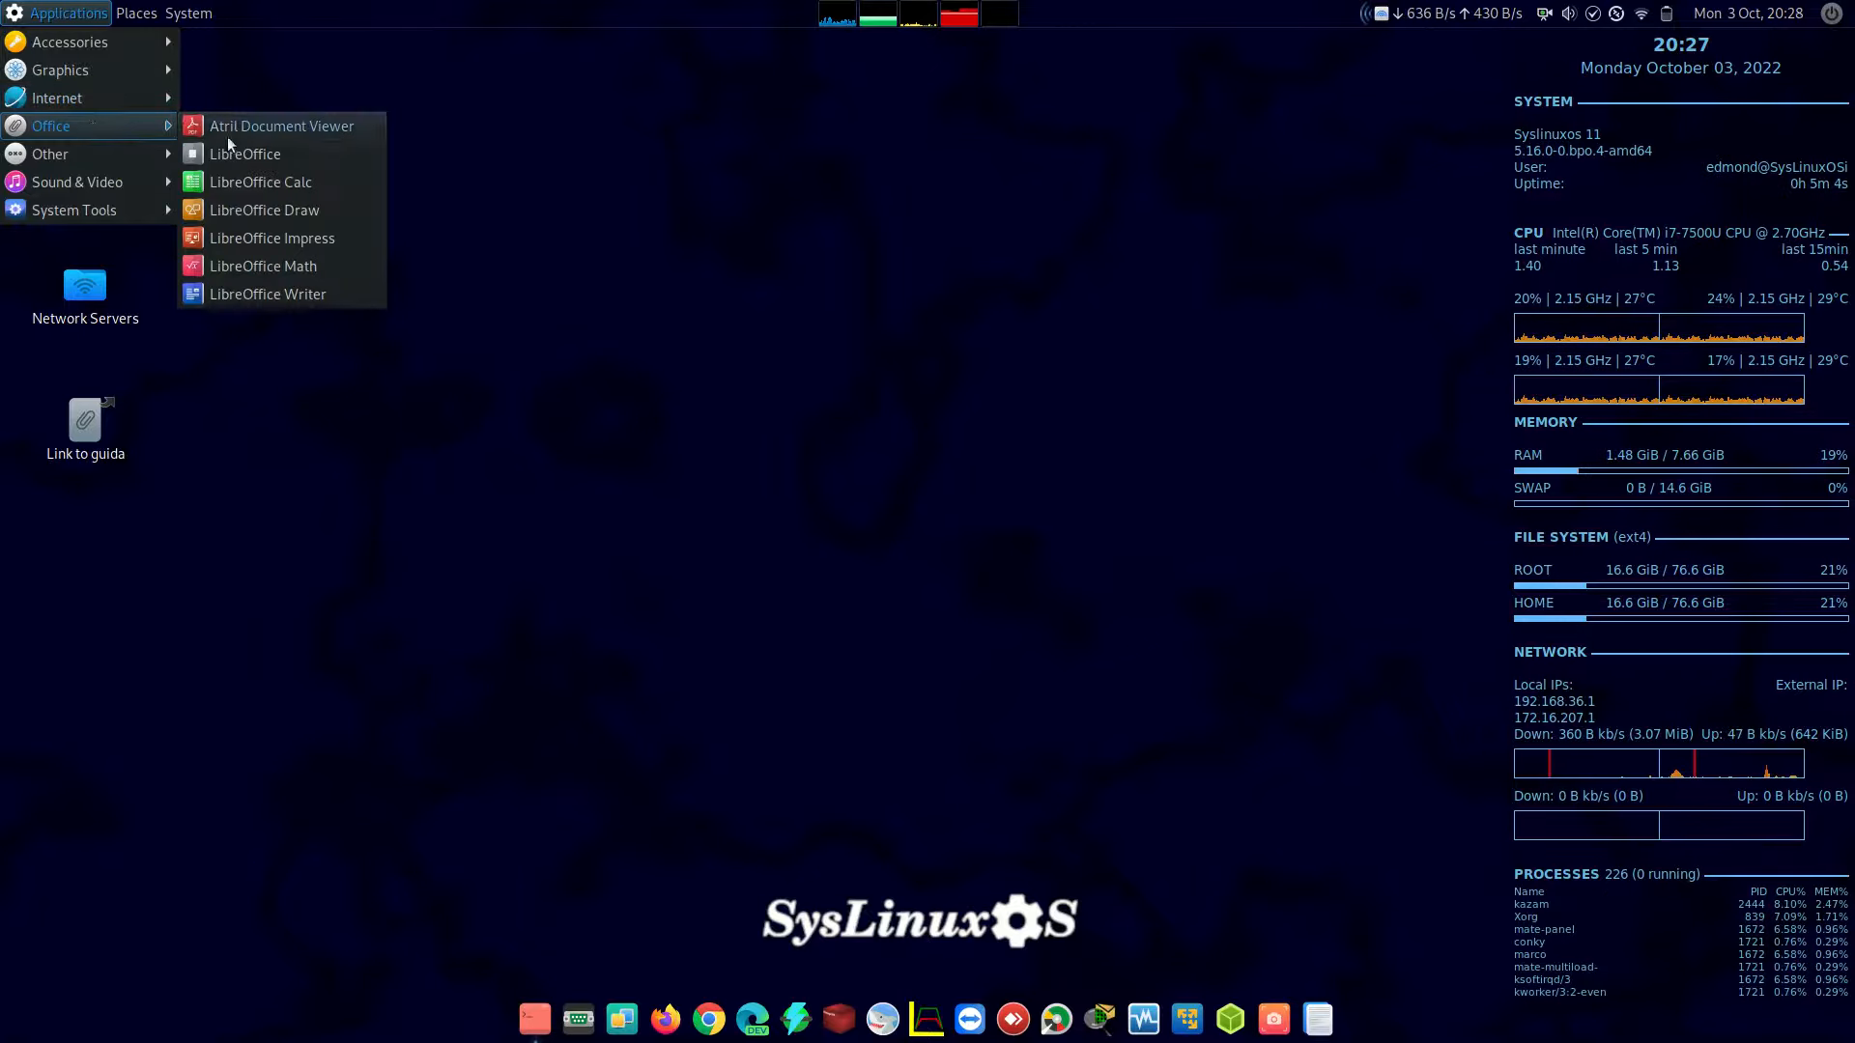
mouse_move(131, 152)
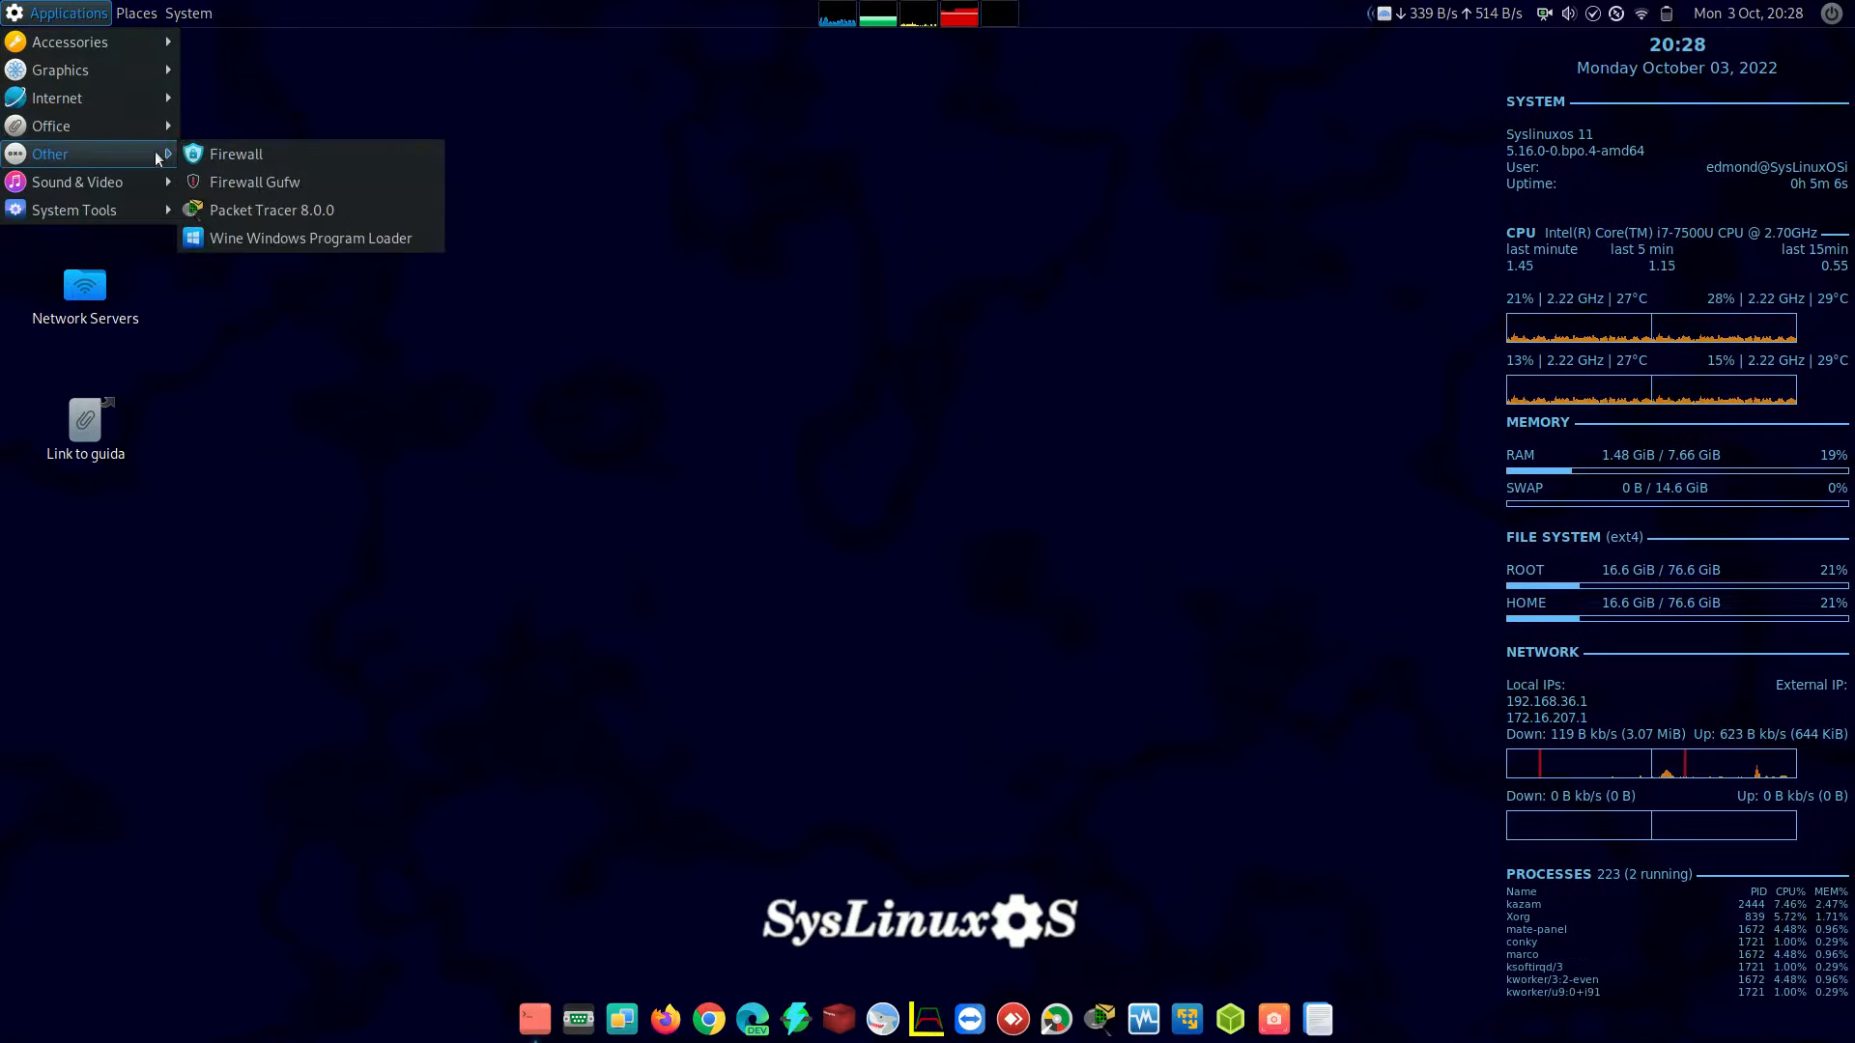
click(240, 152)
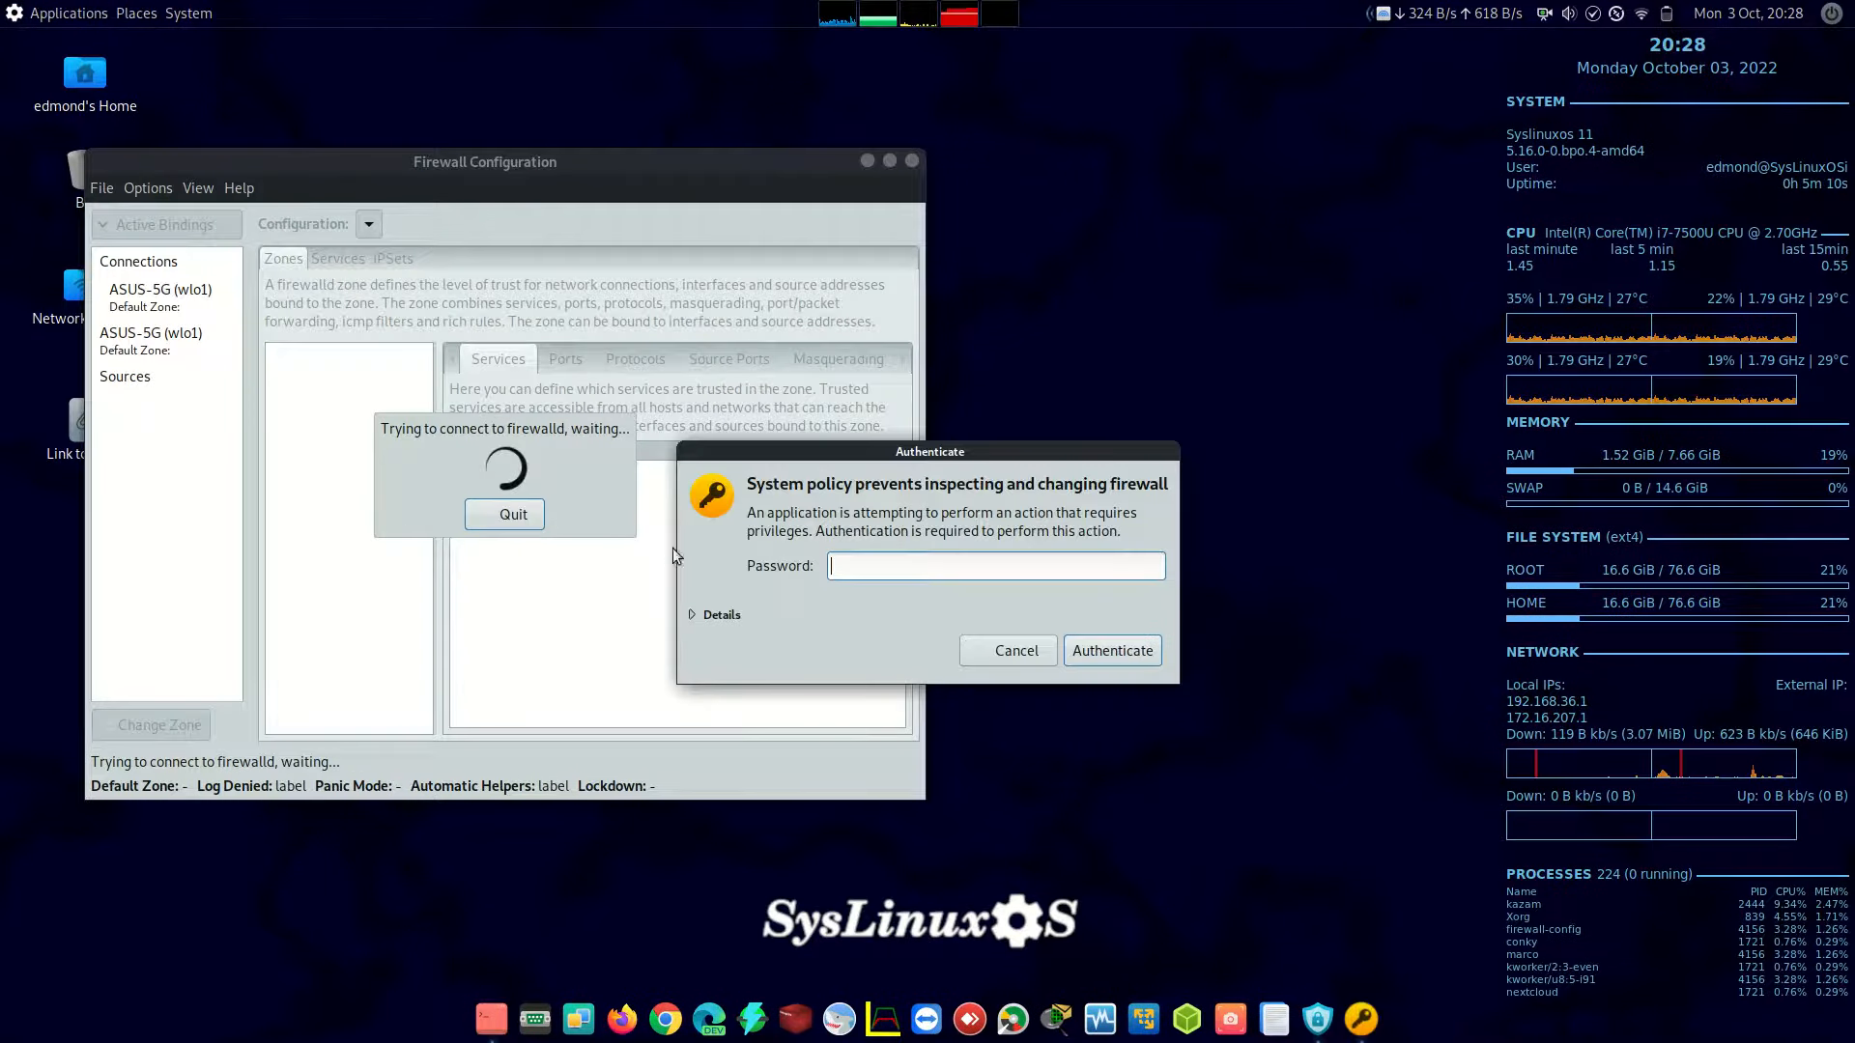
text(••)
key(Return)
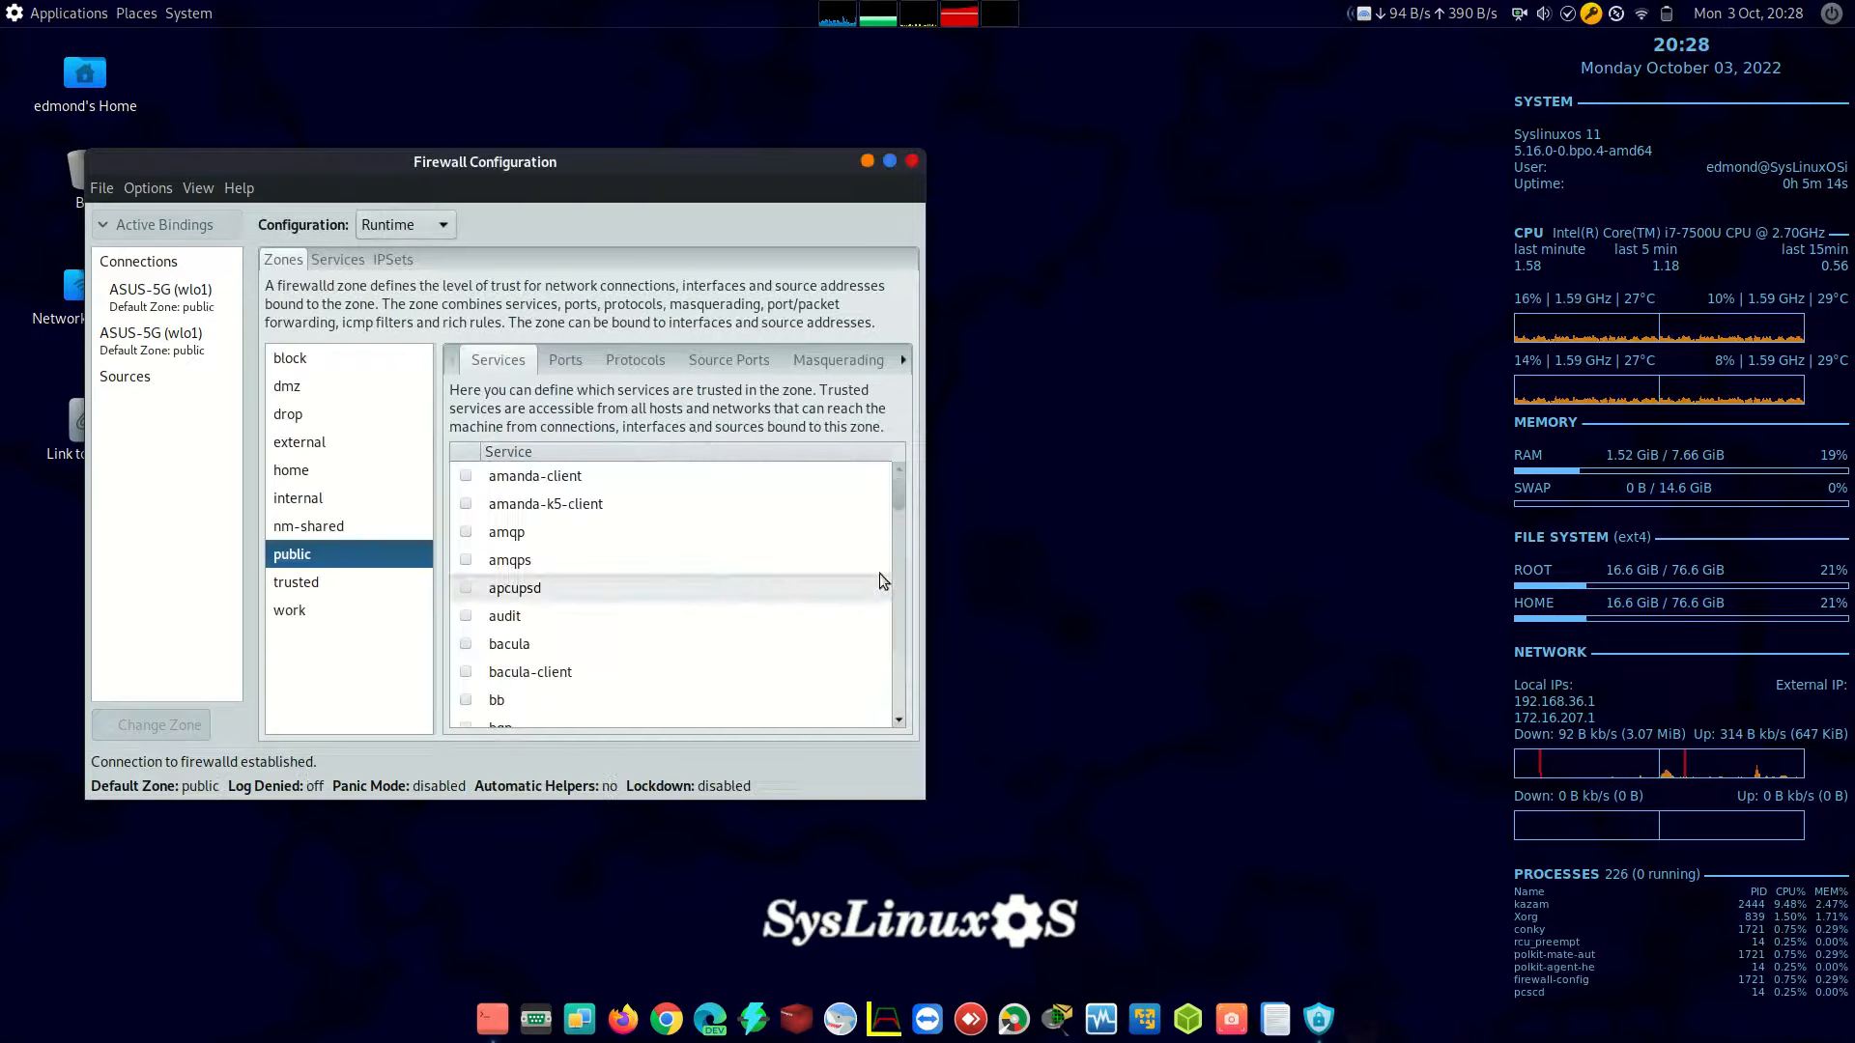
Launch Firewall Gufw from the Other applications, authenticate with the account password, and close both firewall programs after viewing them.
click(66, 13)
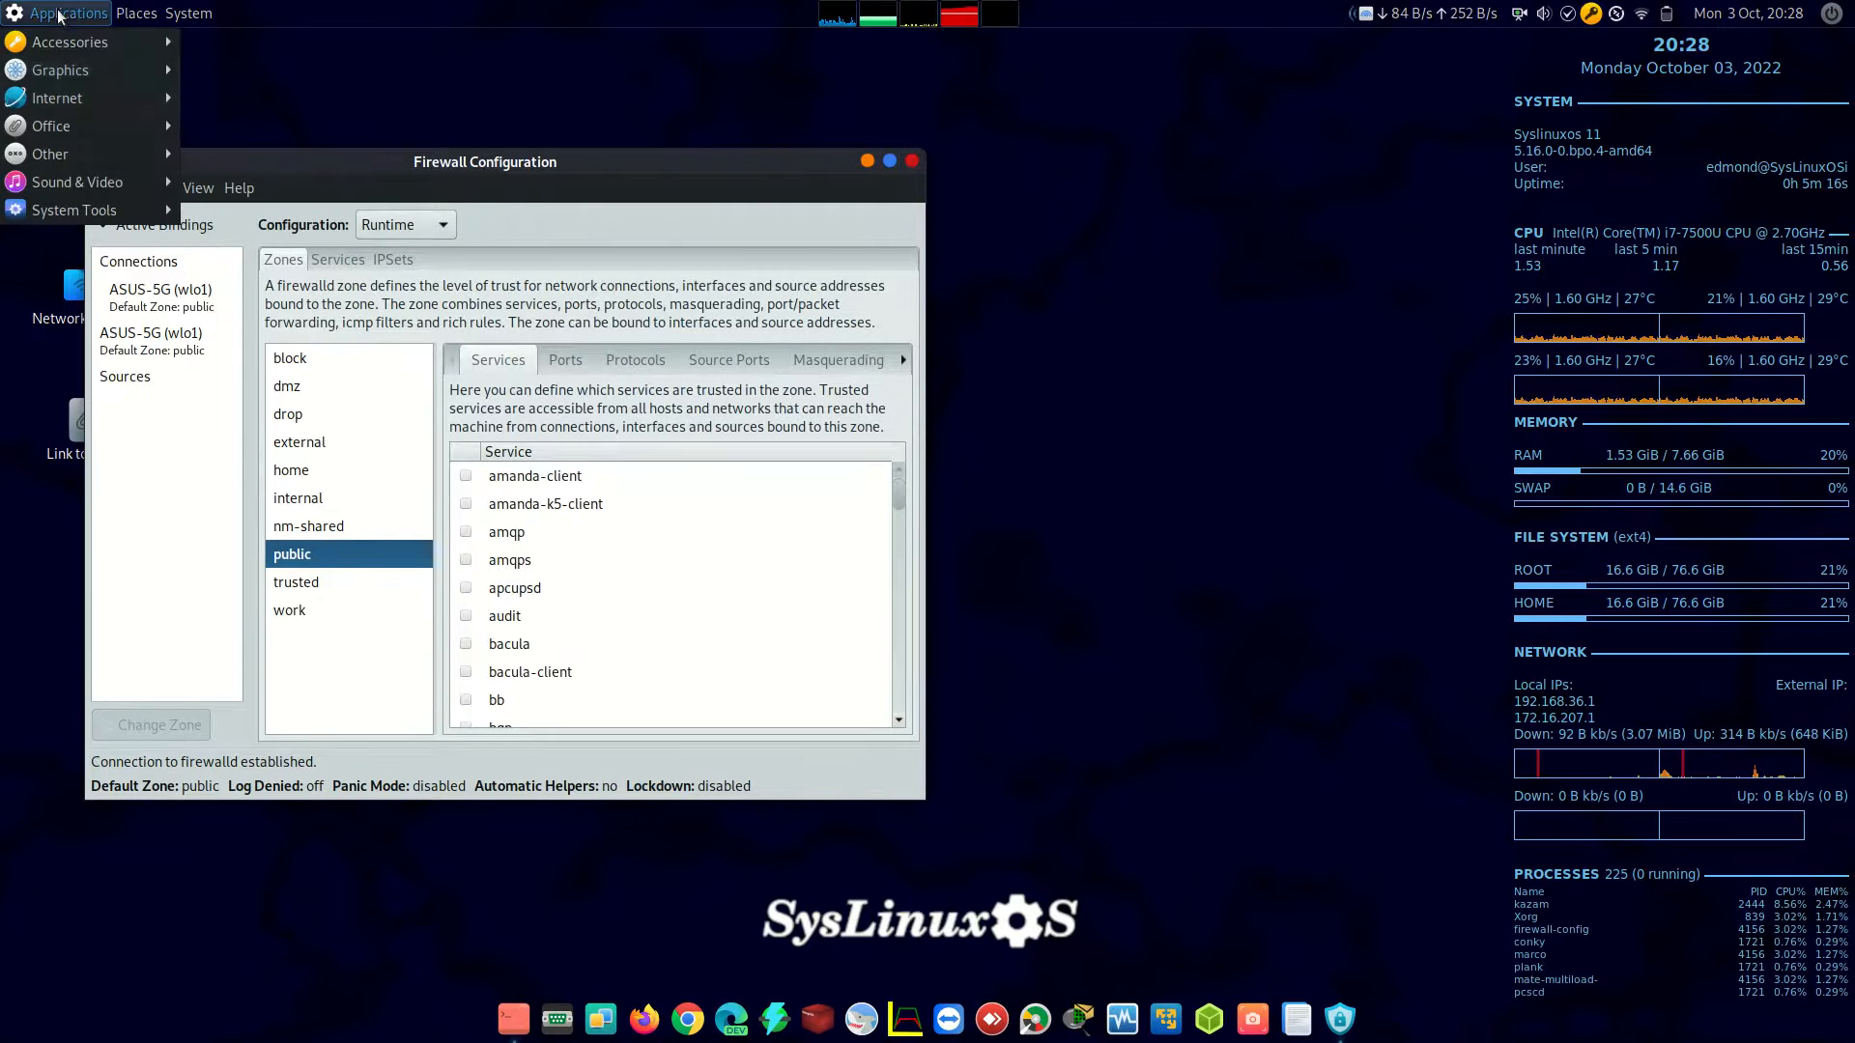
mouse_move(81, 163)
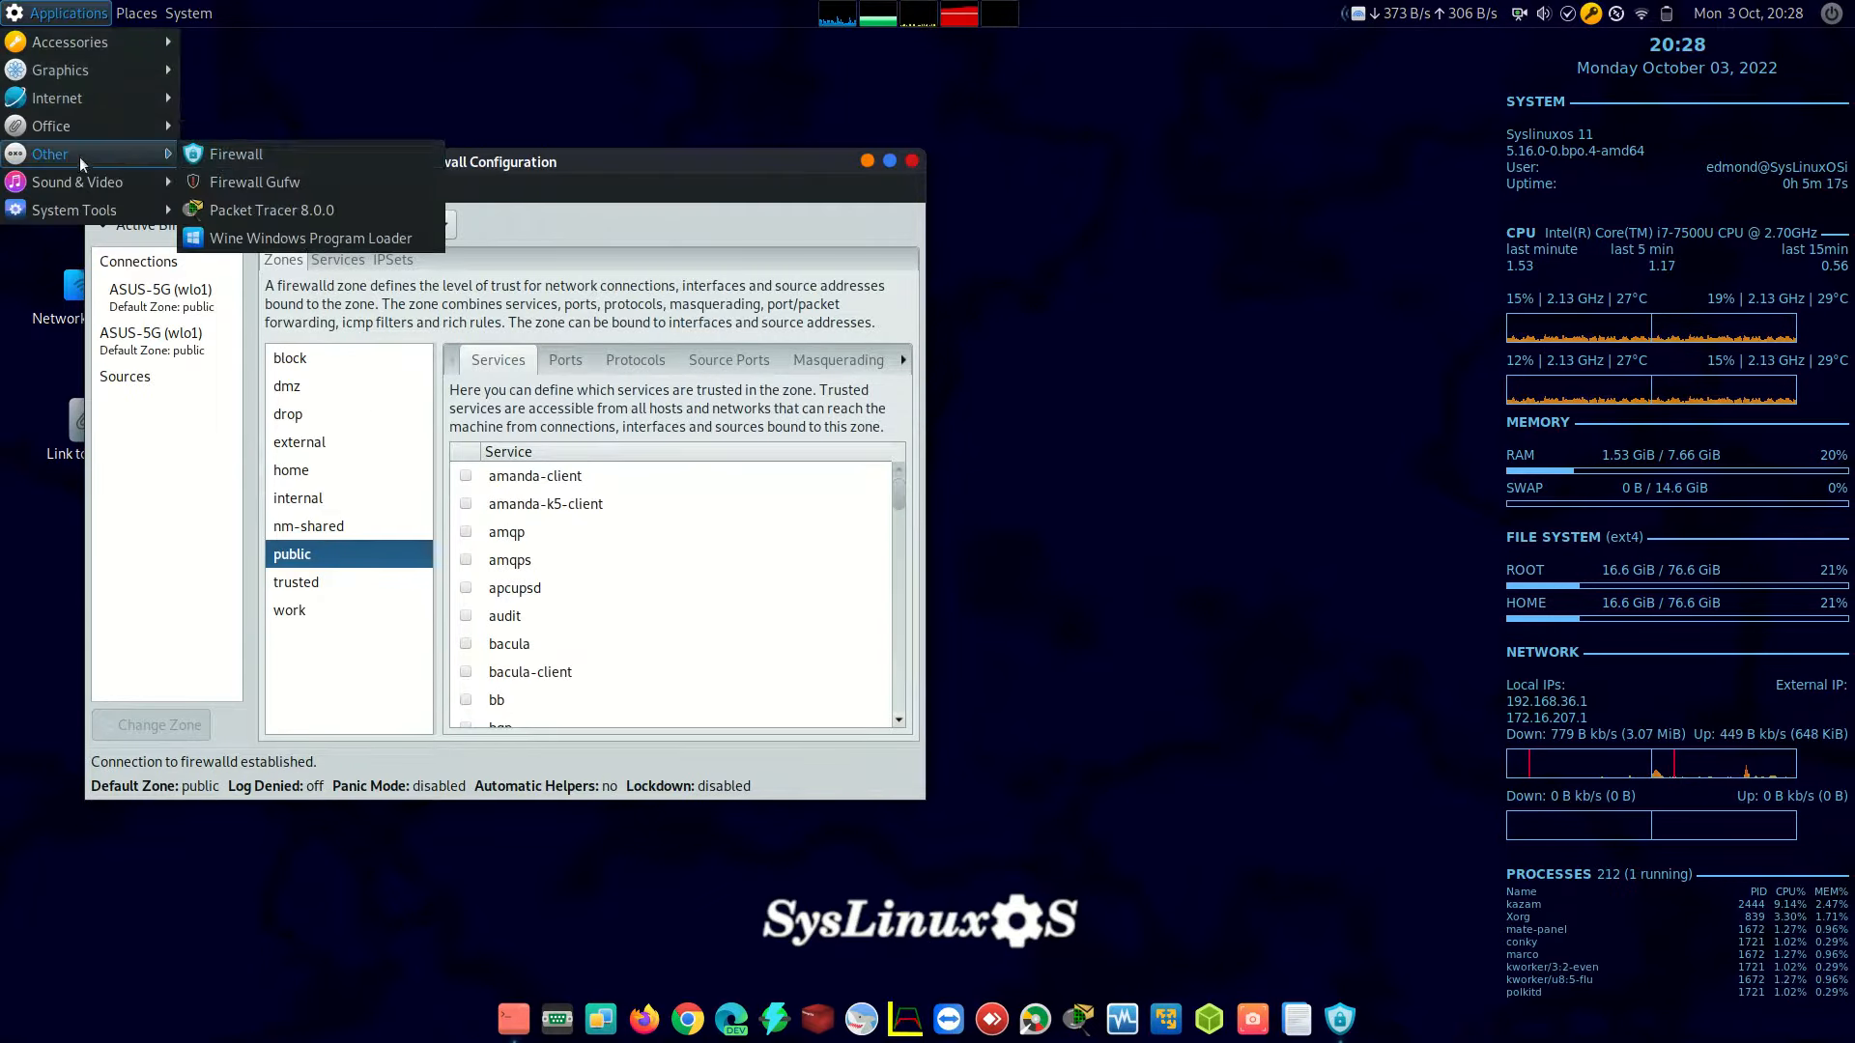
click(253, 181)
text(********)
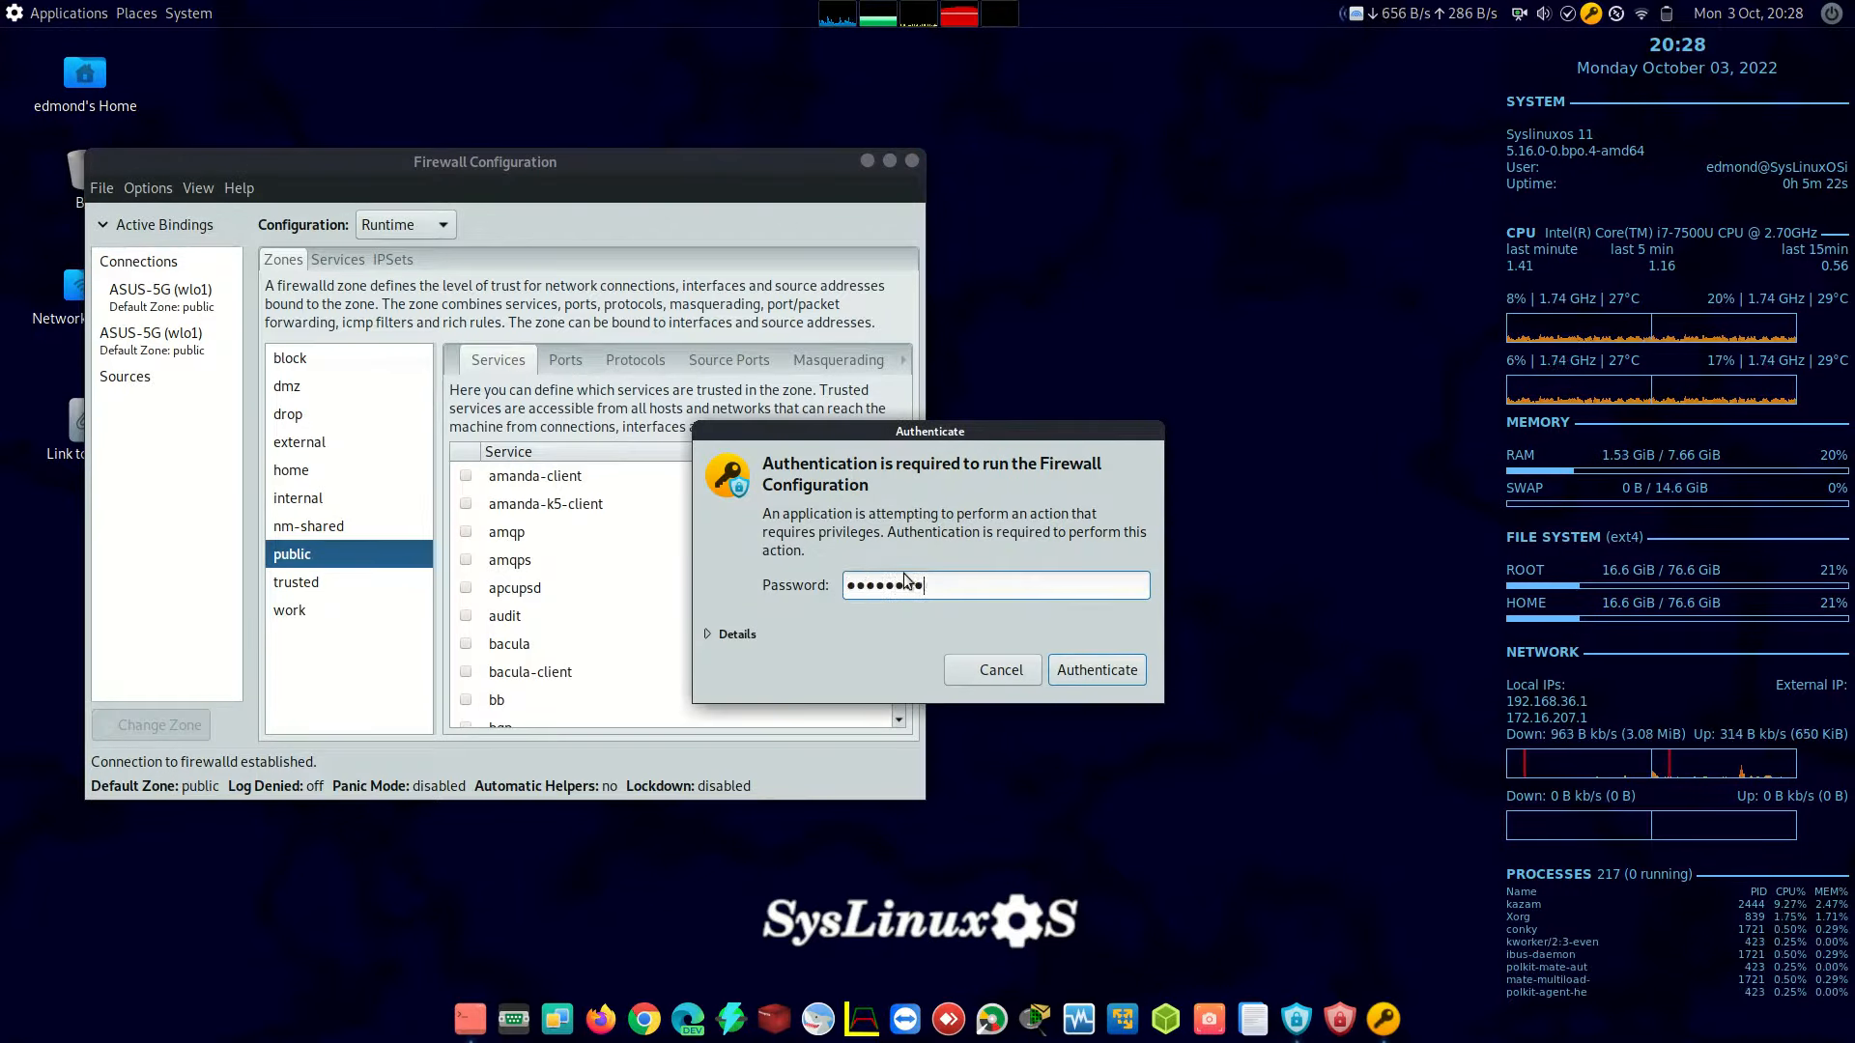
key(Return)
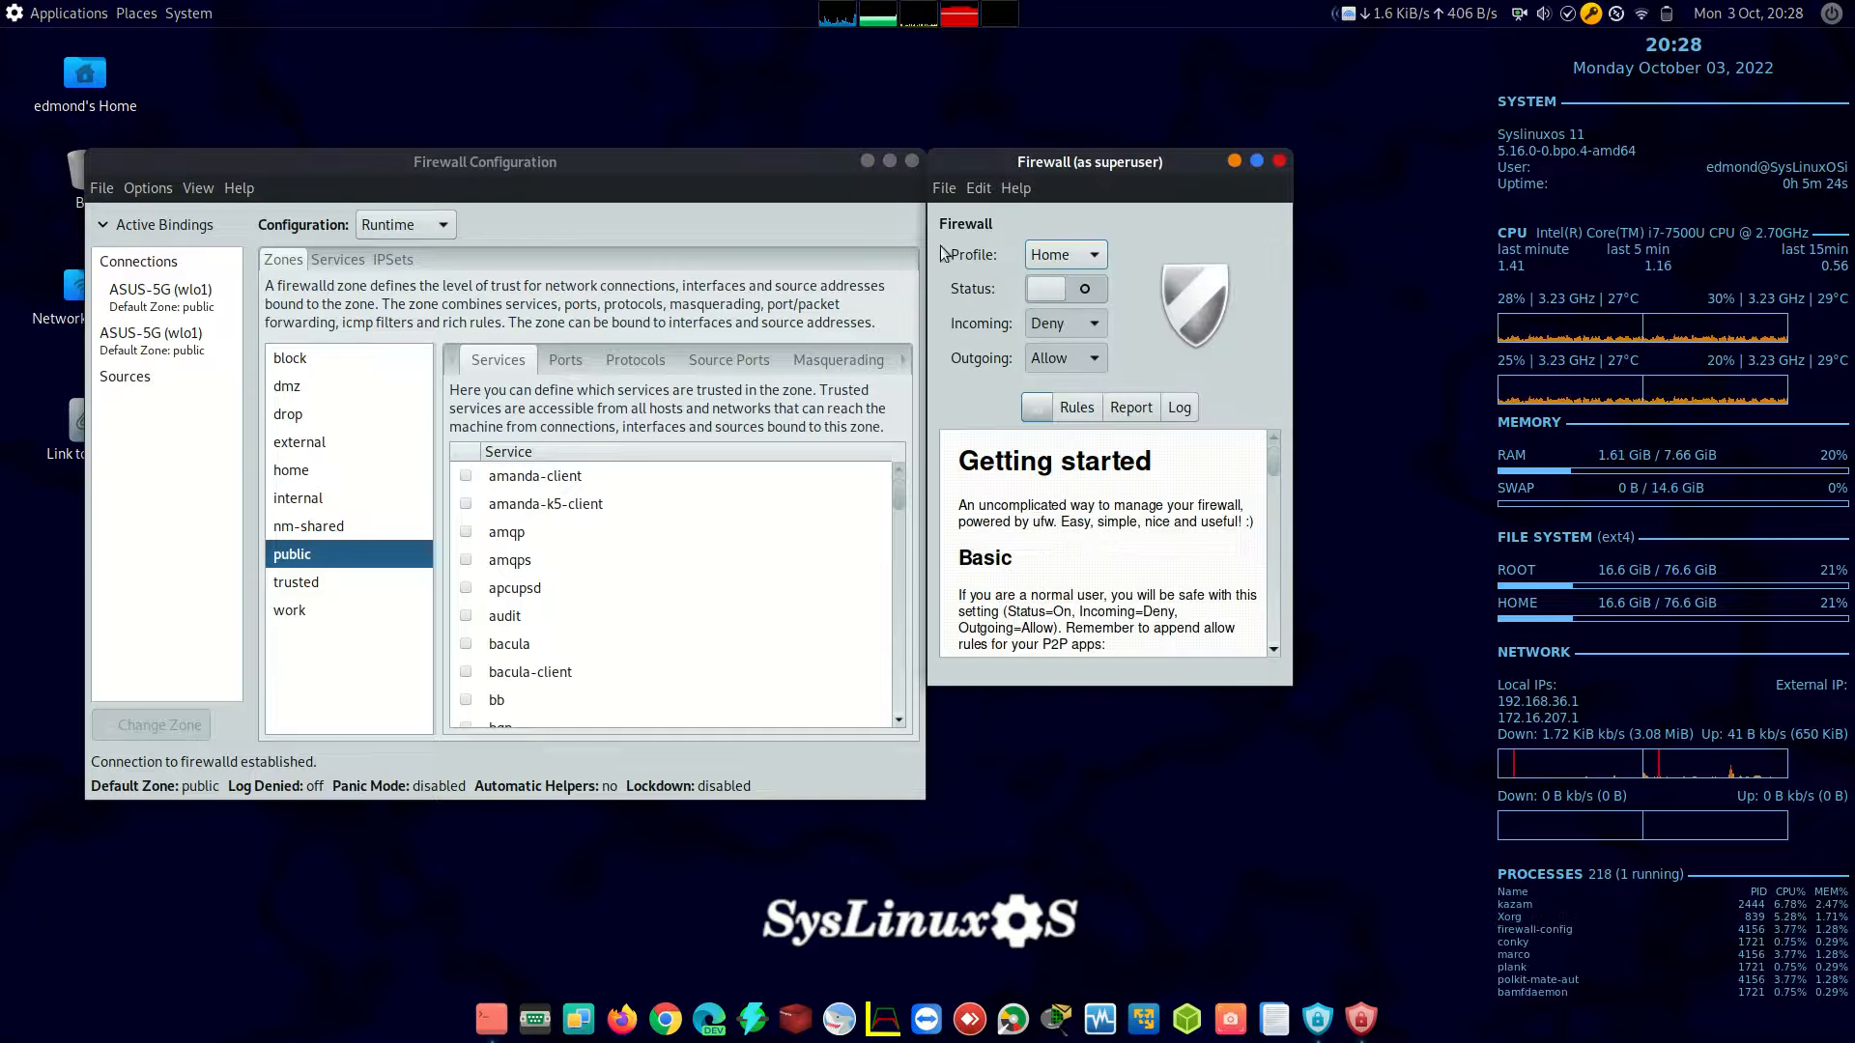
click(1277, 161)
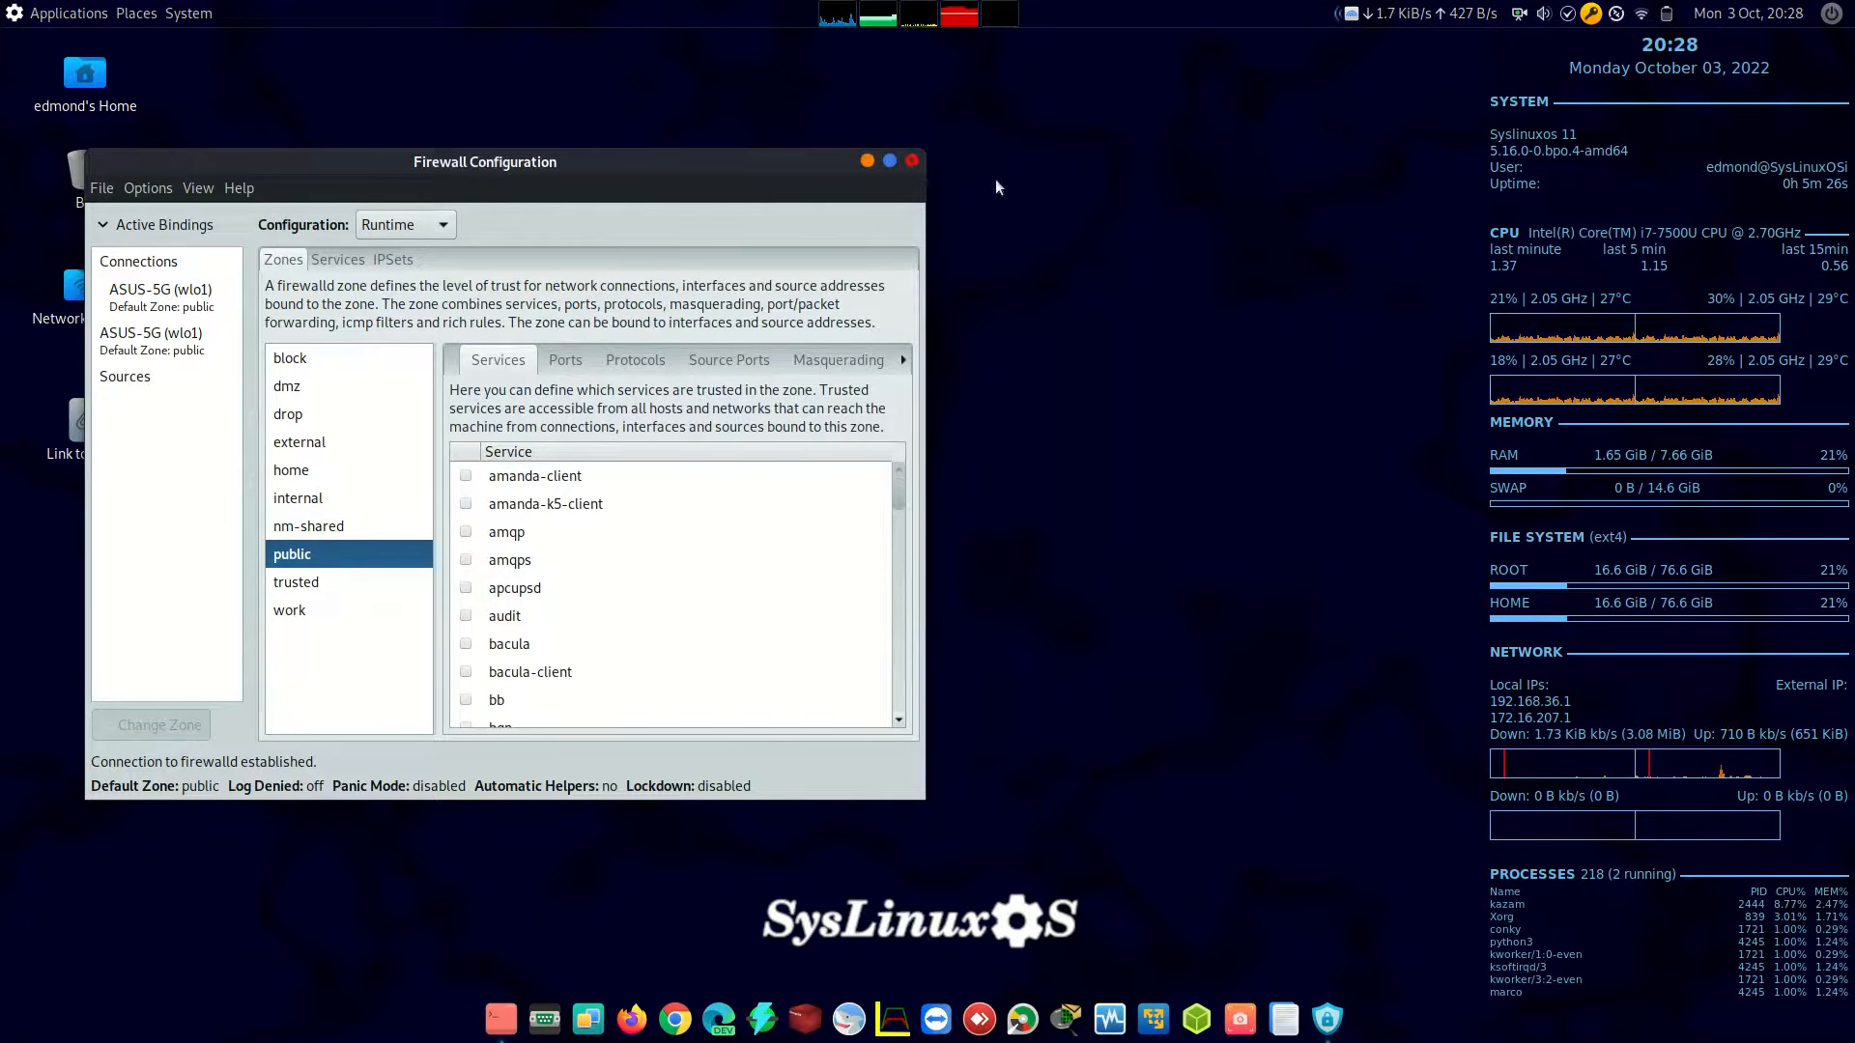
click(906, 162)
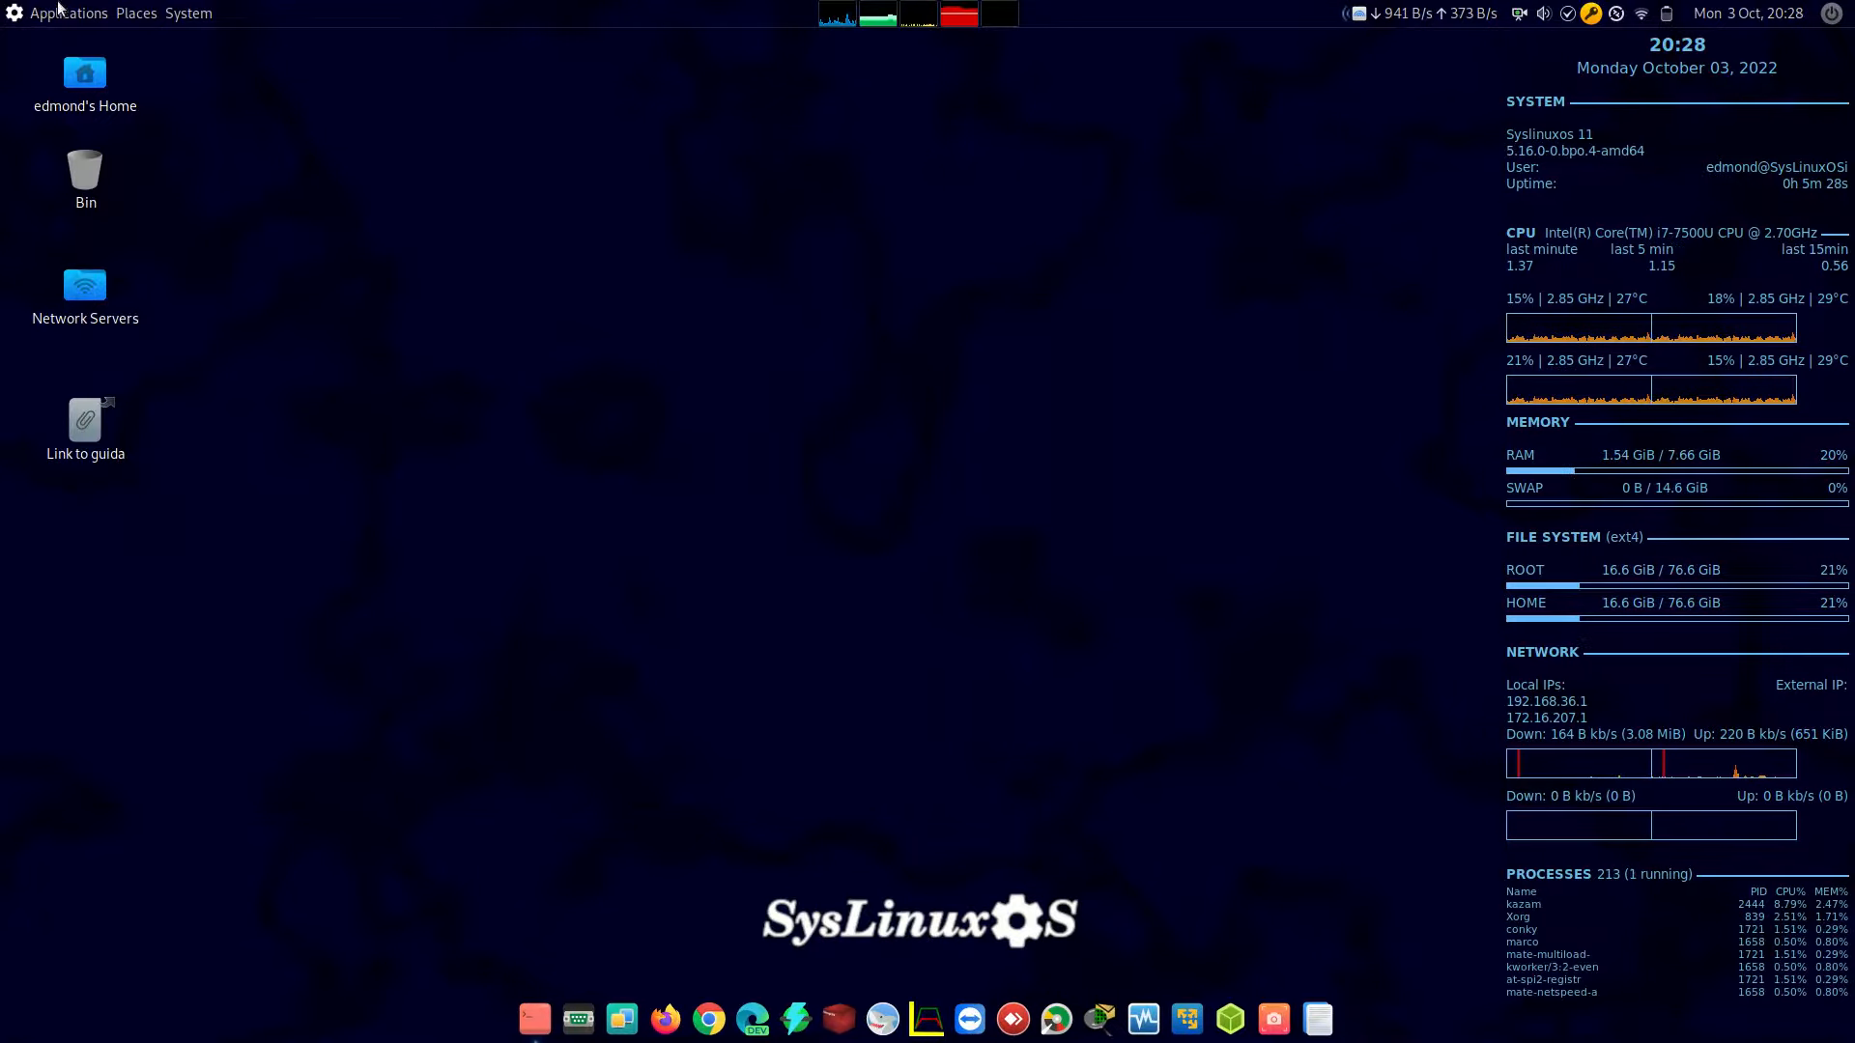
Launch Install System from the System Tools applications to view the Calamares installer, and cancel the setup.
click(58, 14)
mouse_move(91, 159)
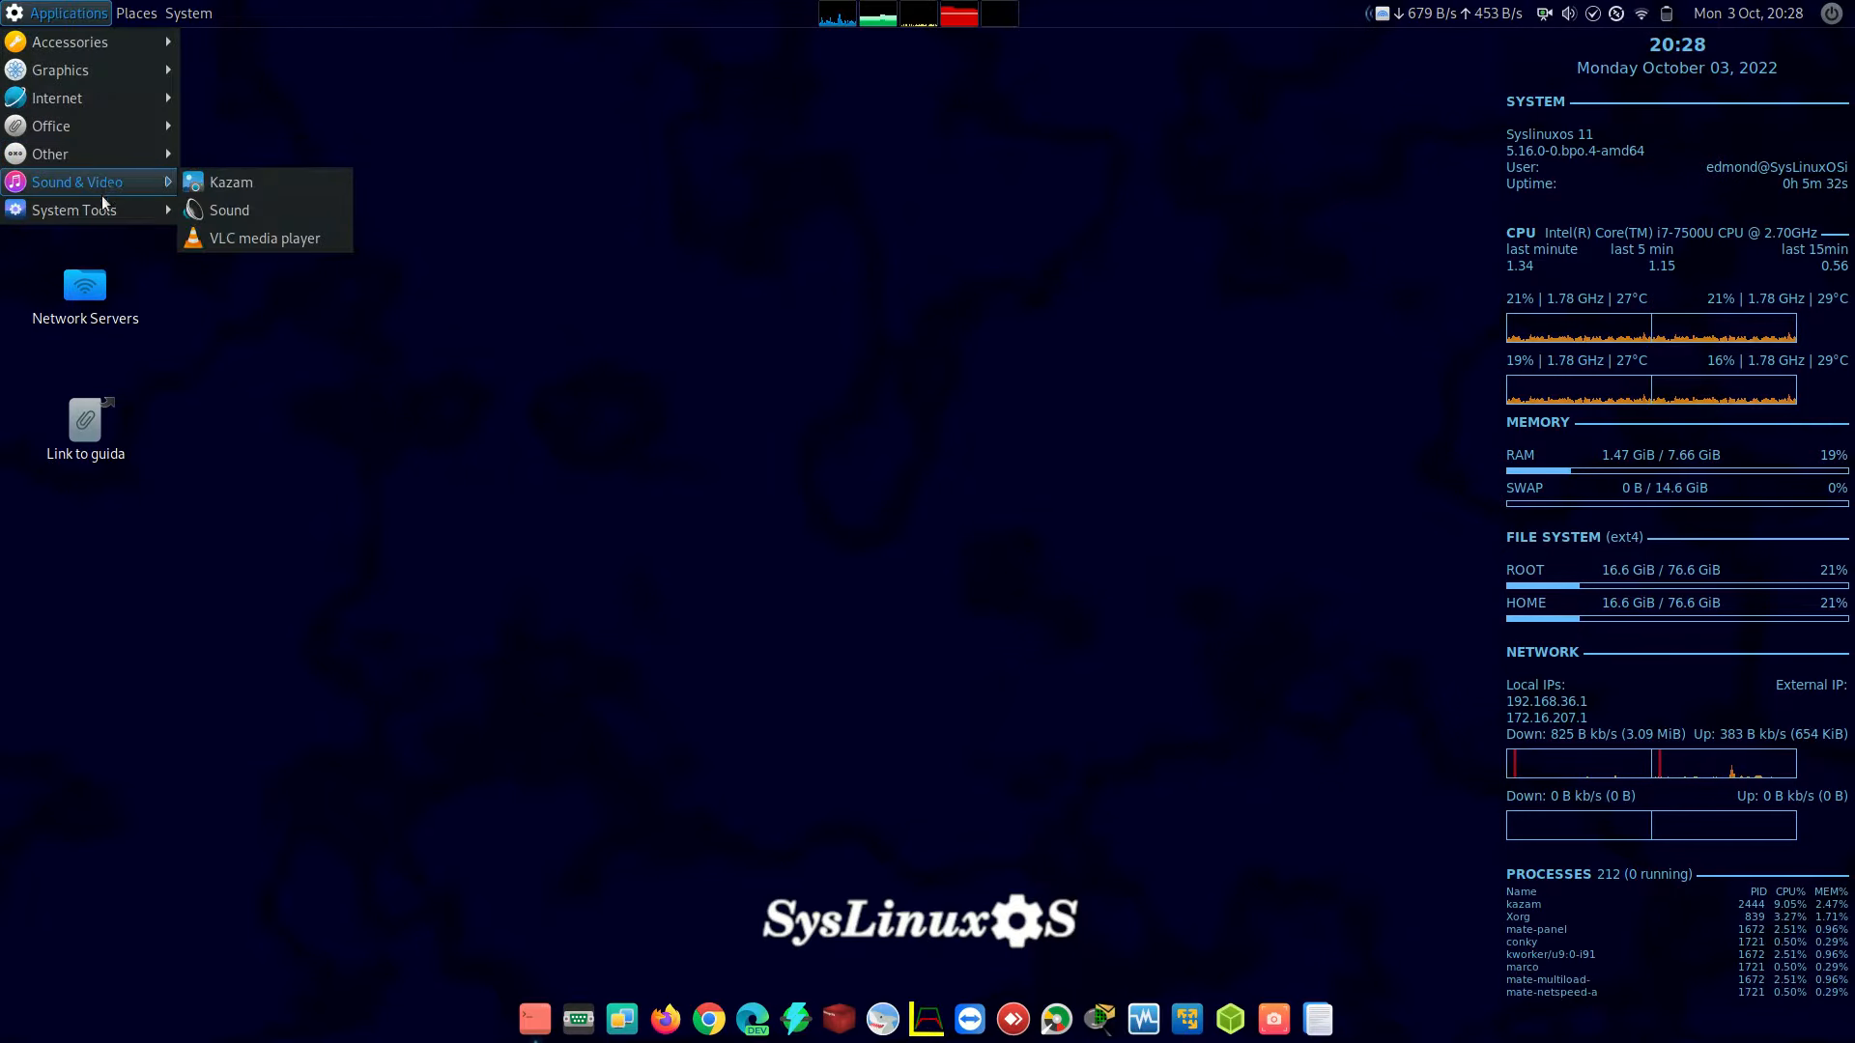
mouse_move(104, 211)
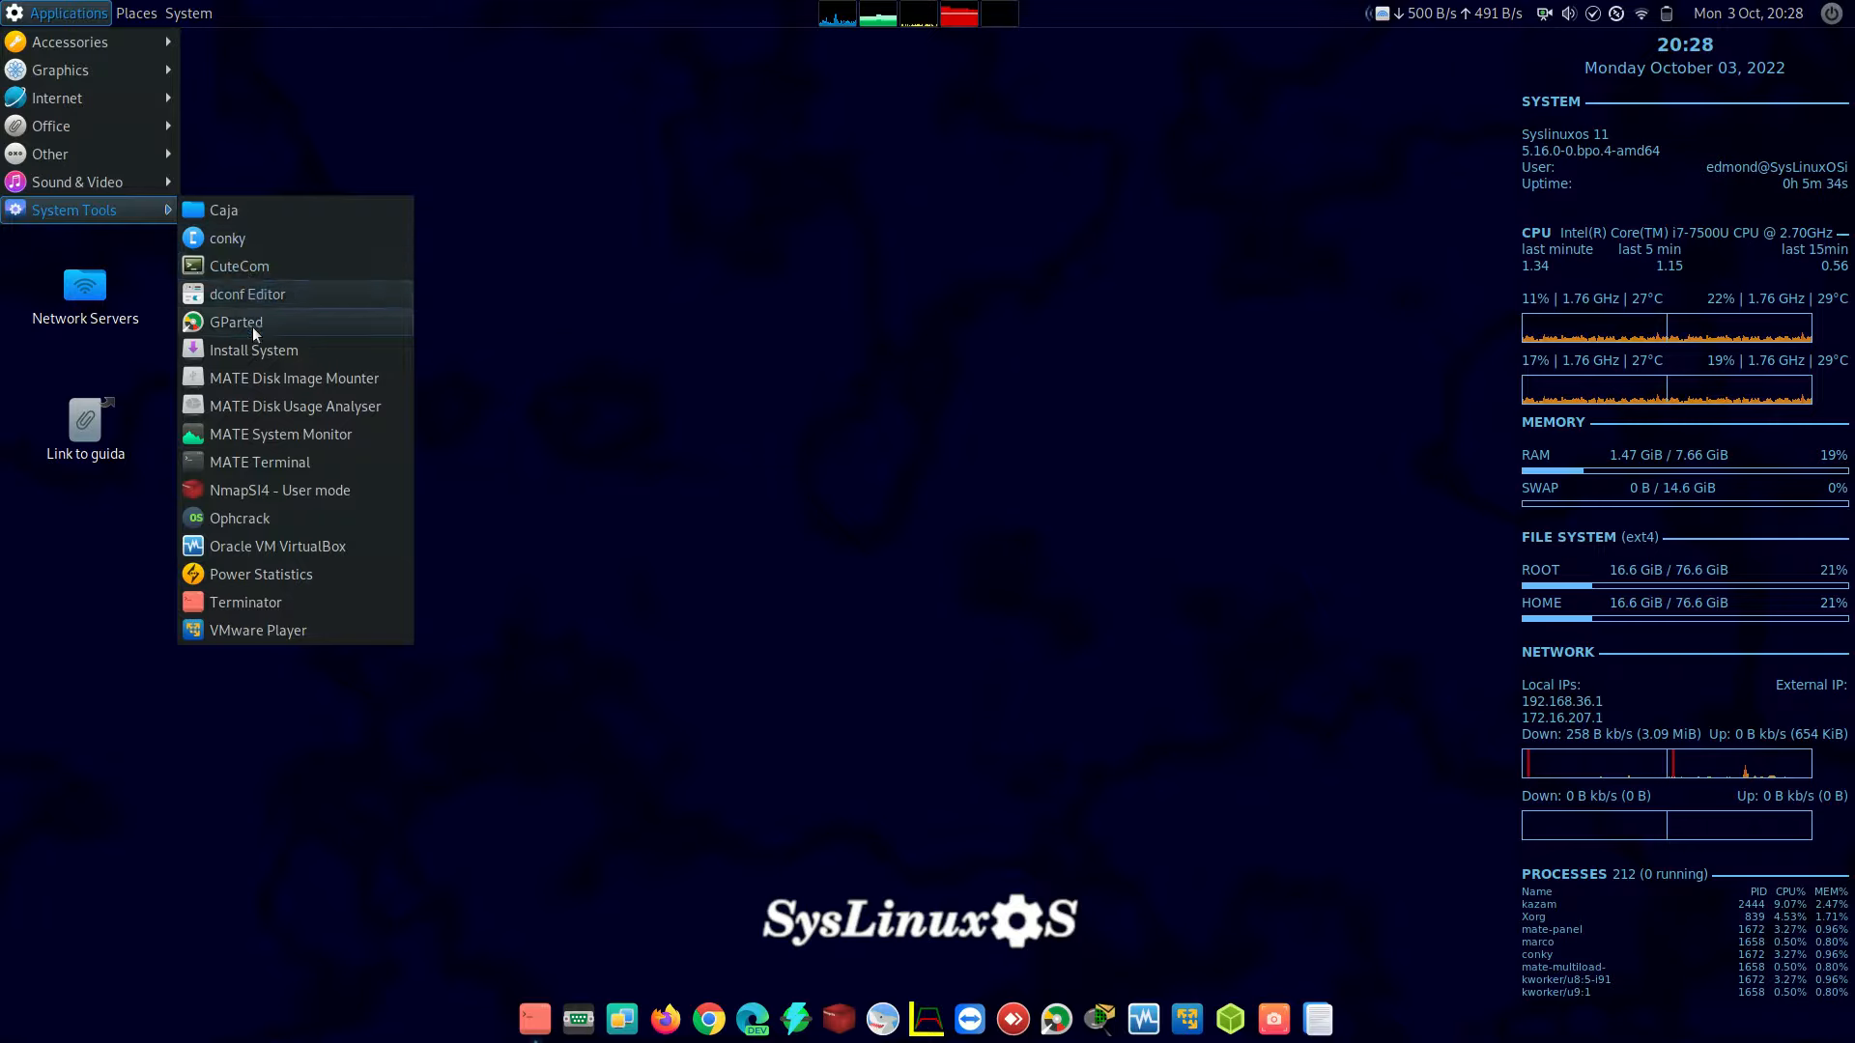
click(261, 351)
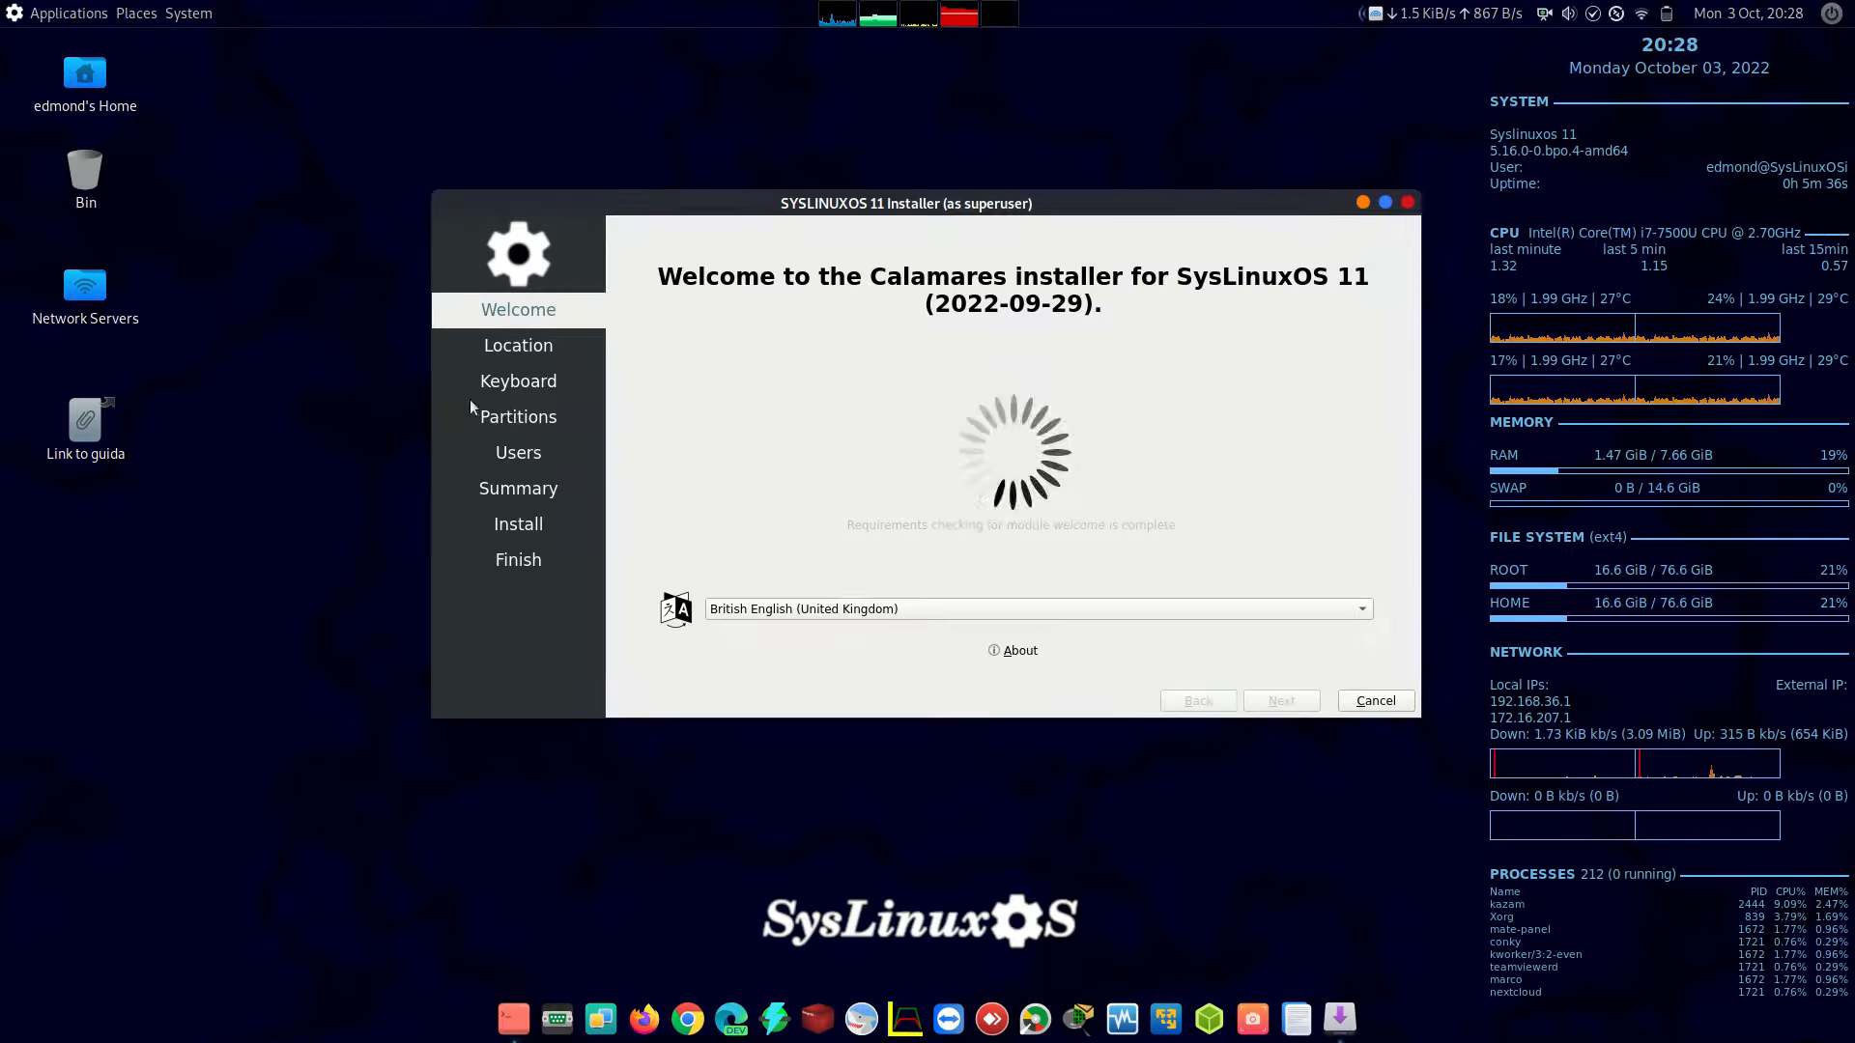
click(1375, 700)
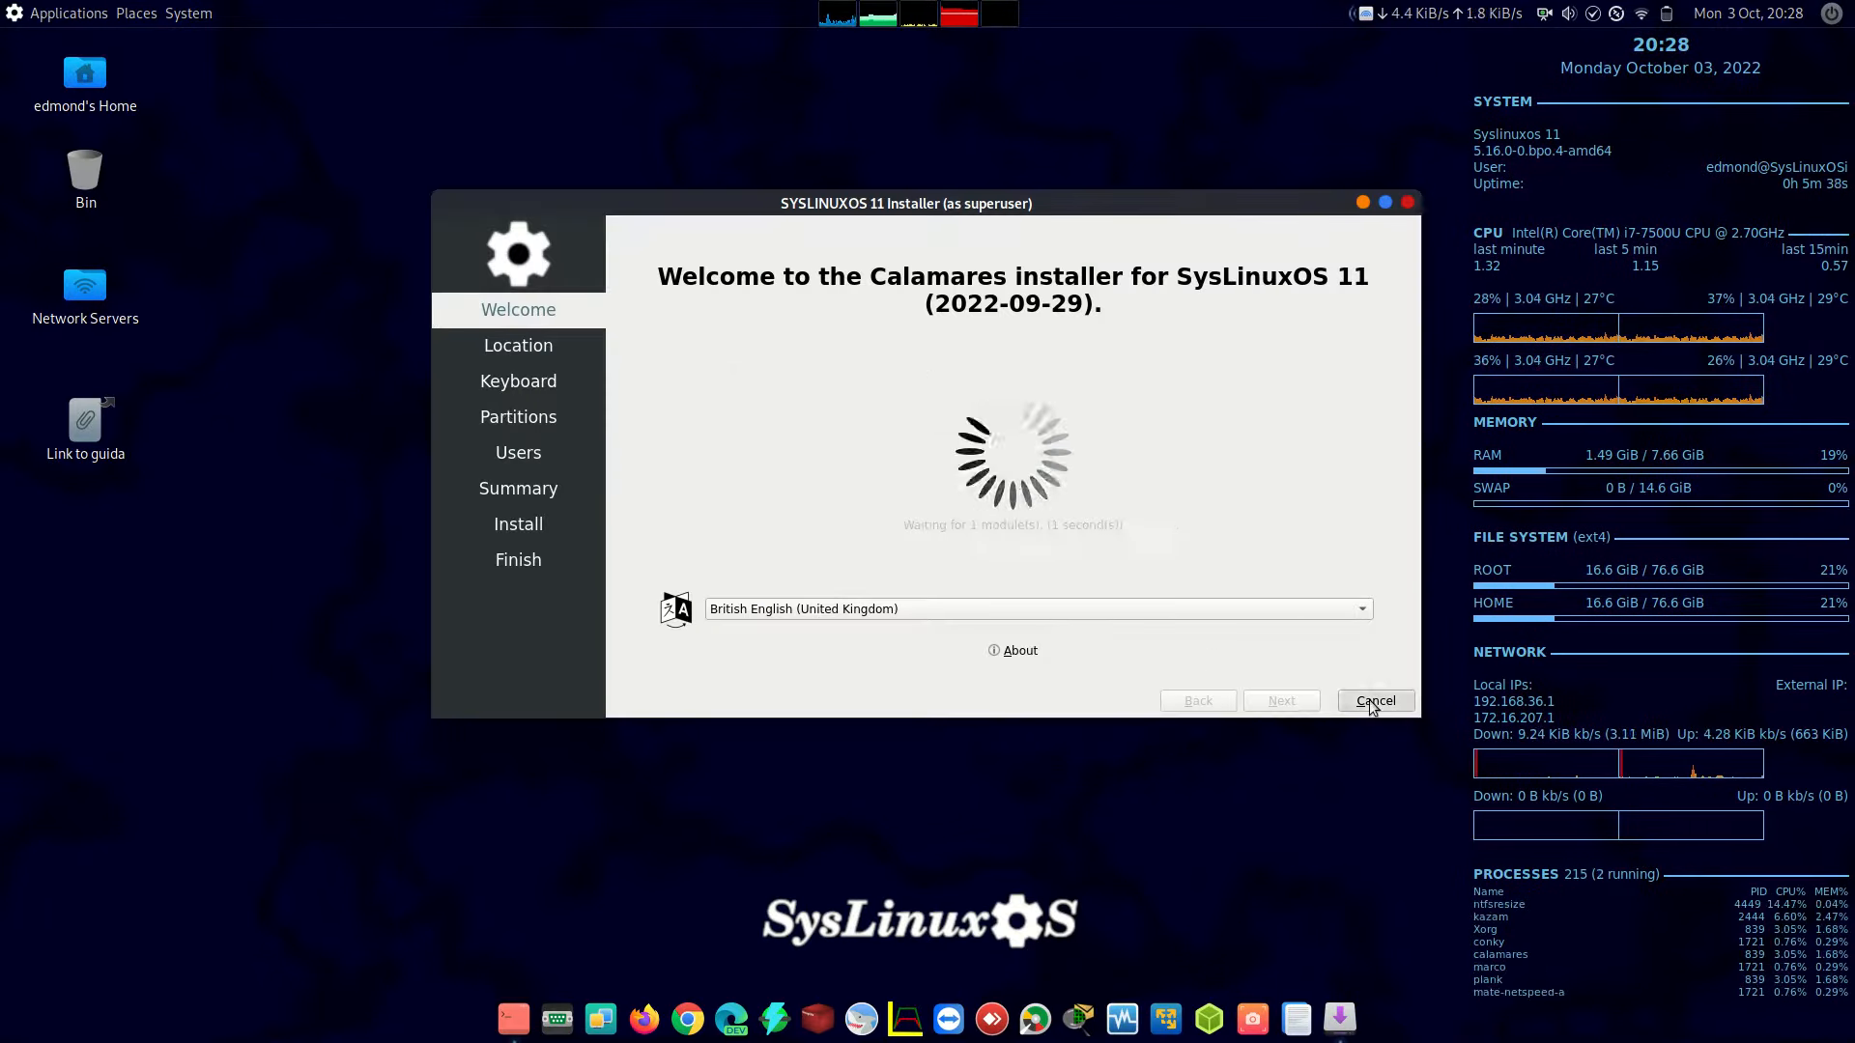
click(991, 462)
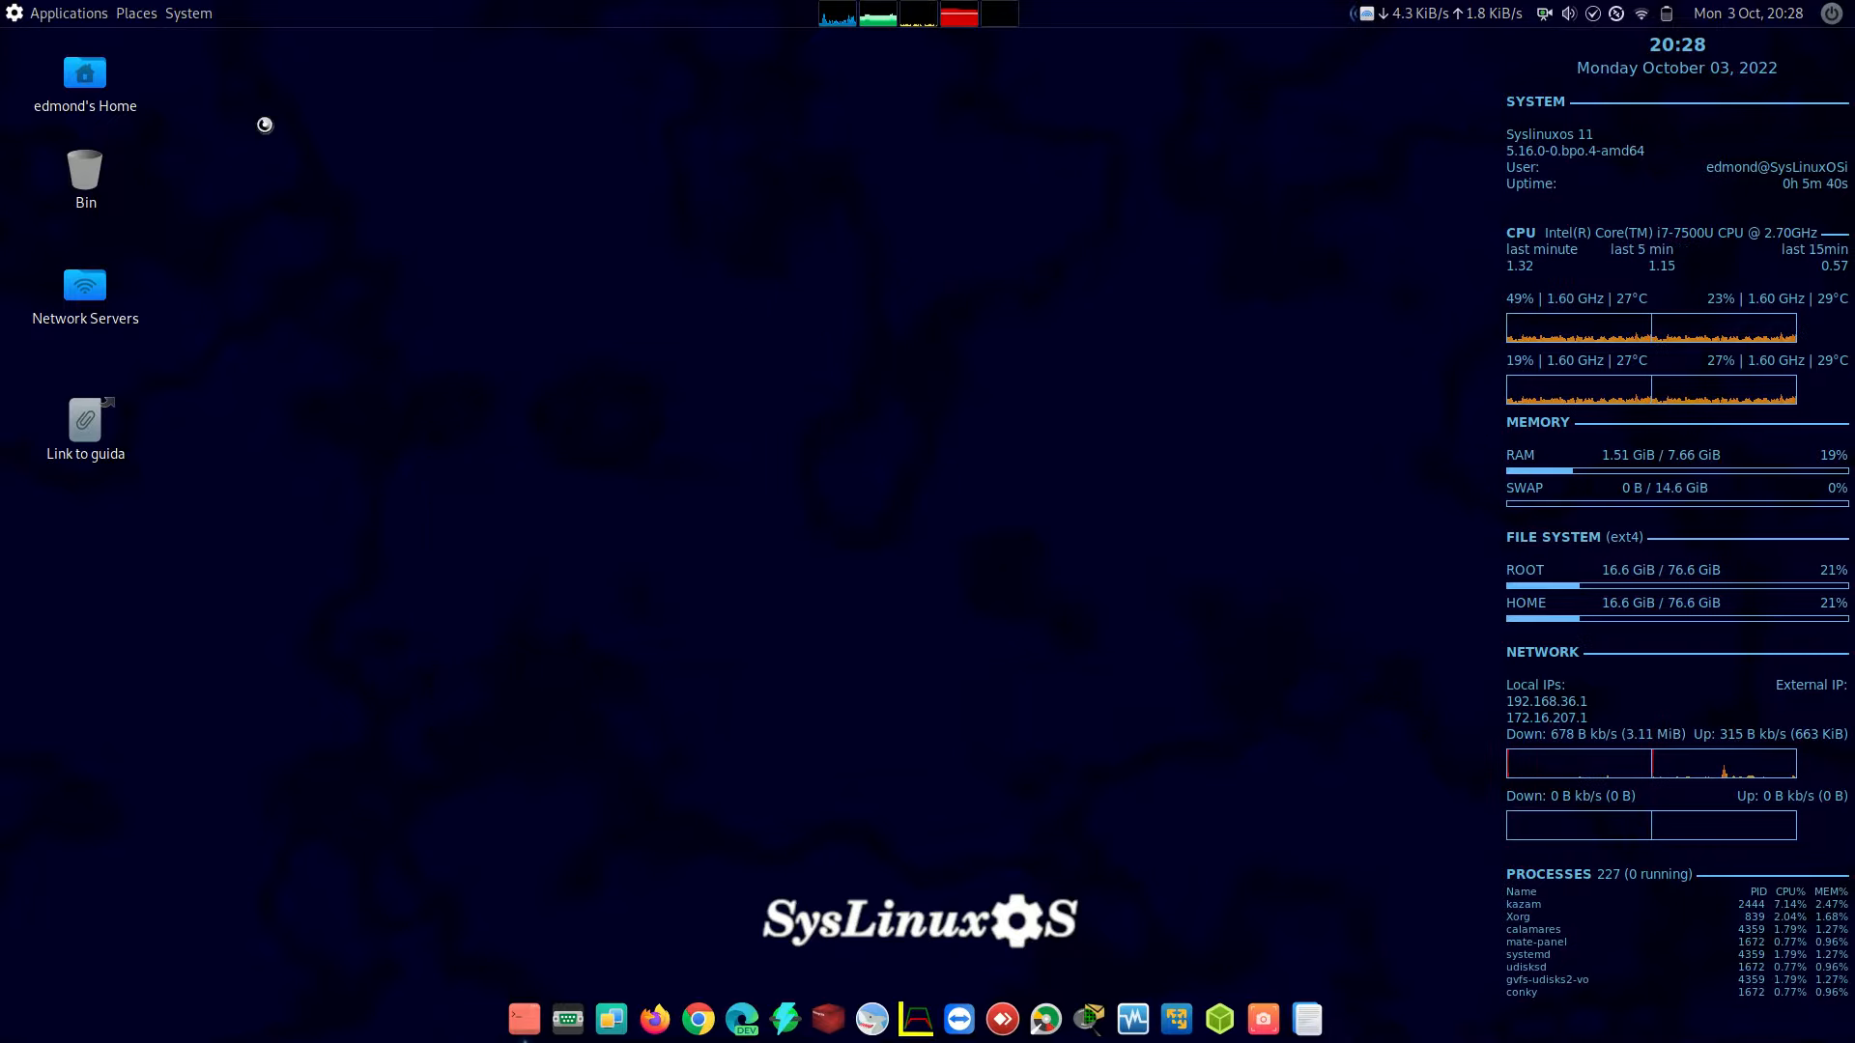
Look through the programs listed in the System Tools applications and dismiss the list.
click(58, 13)
mouse_move(145, 209)
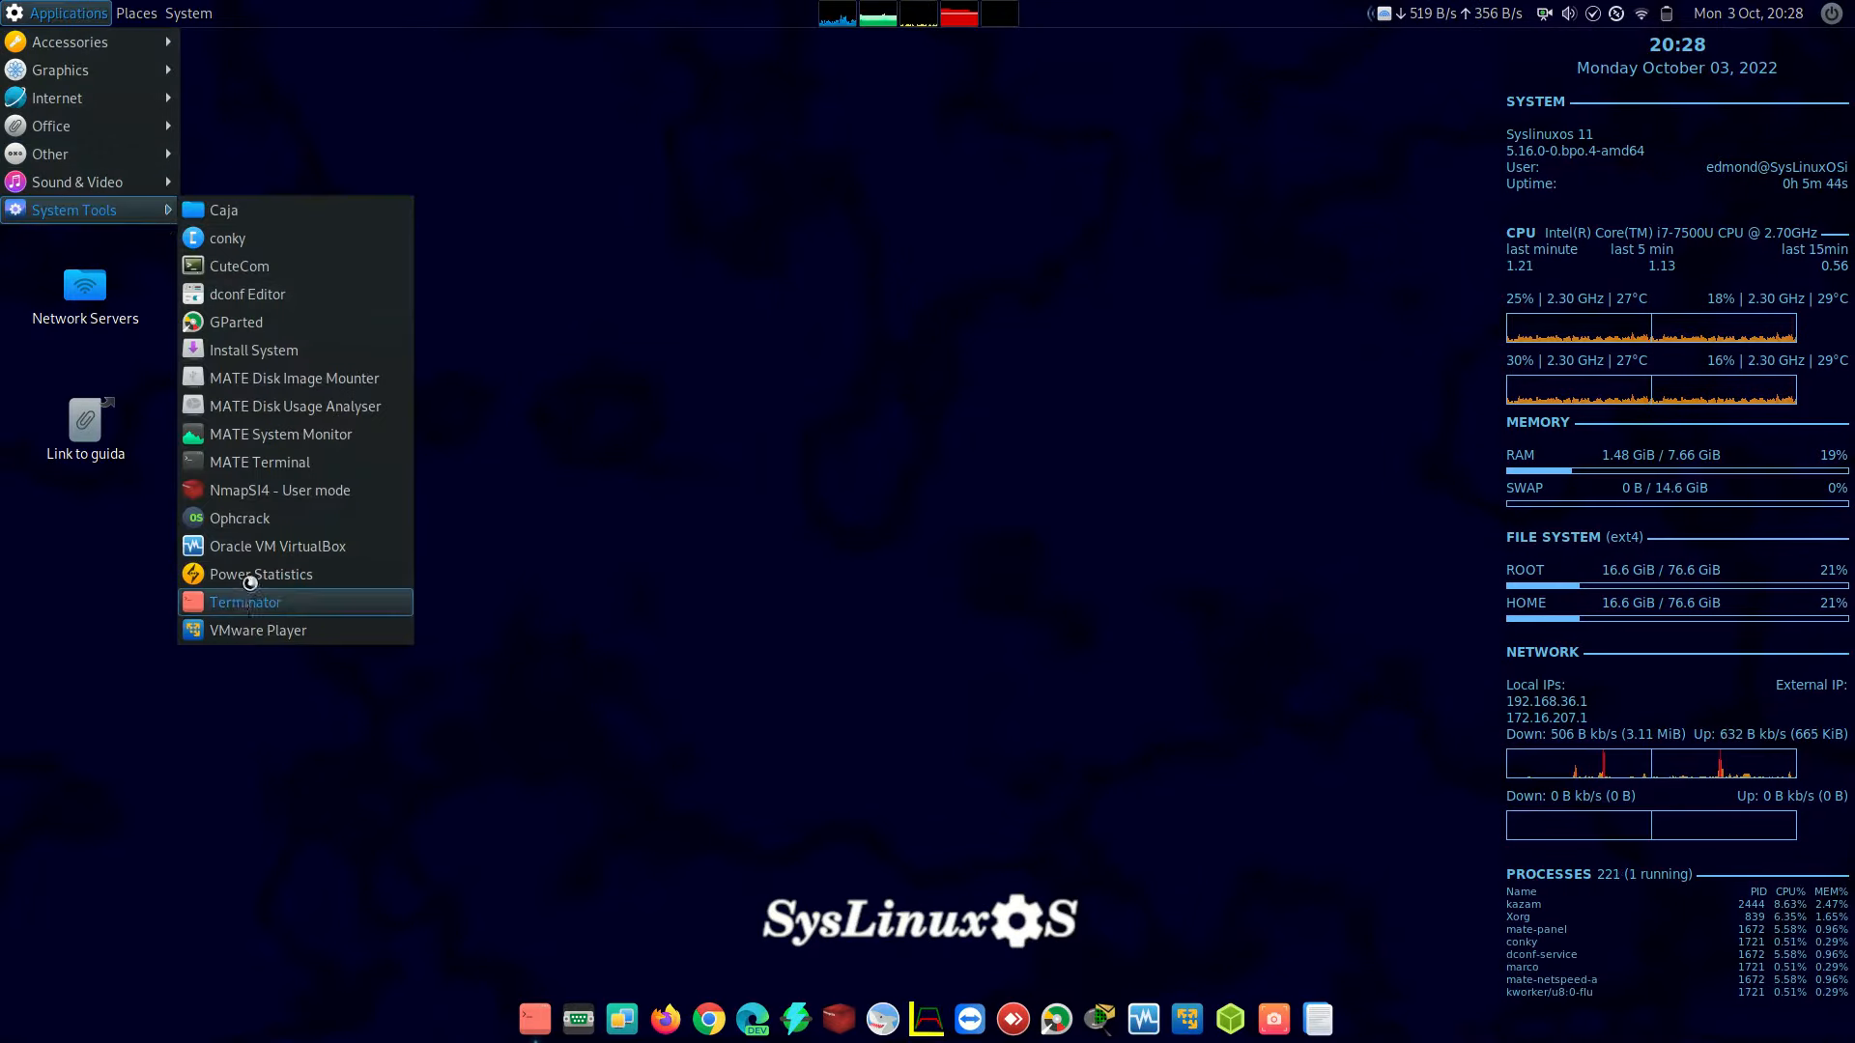
click(510, 764)
Bring up the open Terminator window in the sparrow-wifi directory, clear its output, and add several blank prompt lines.
click(531, 1018)
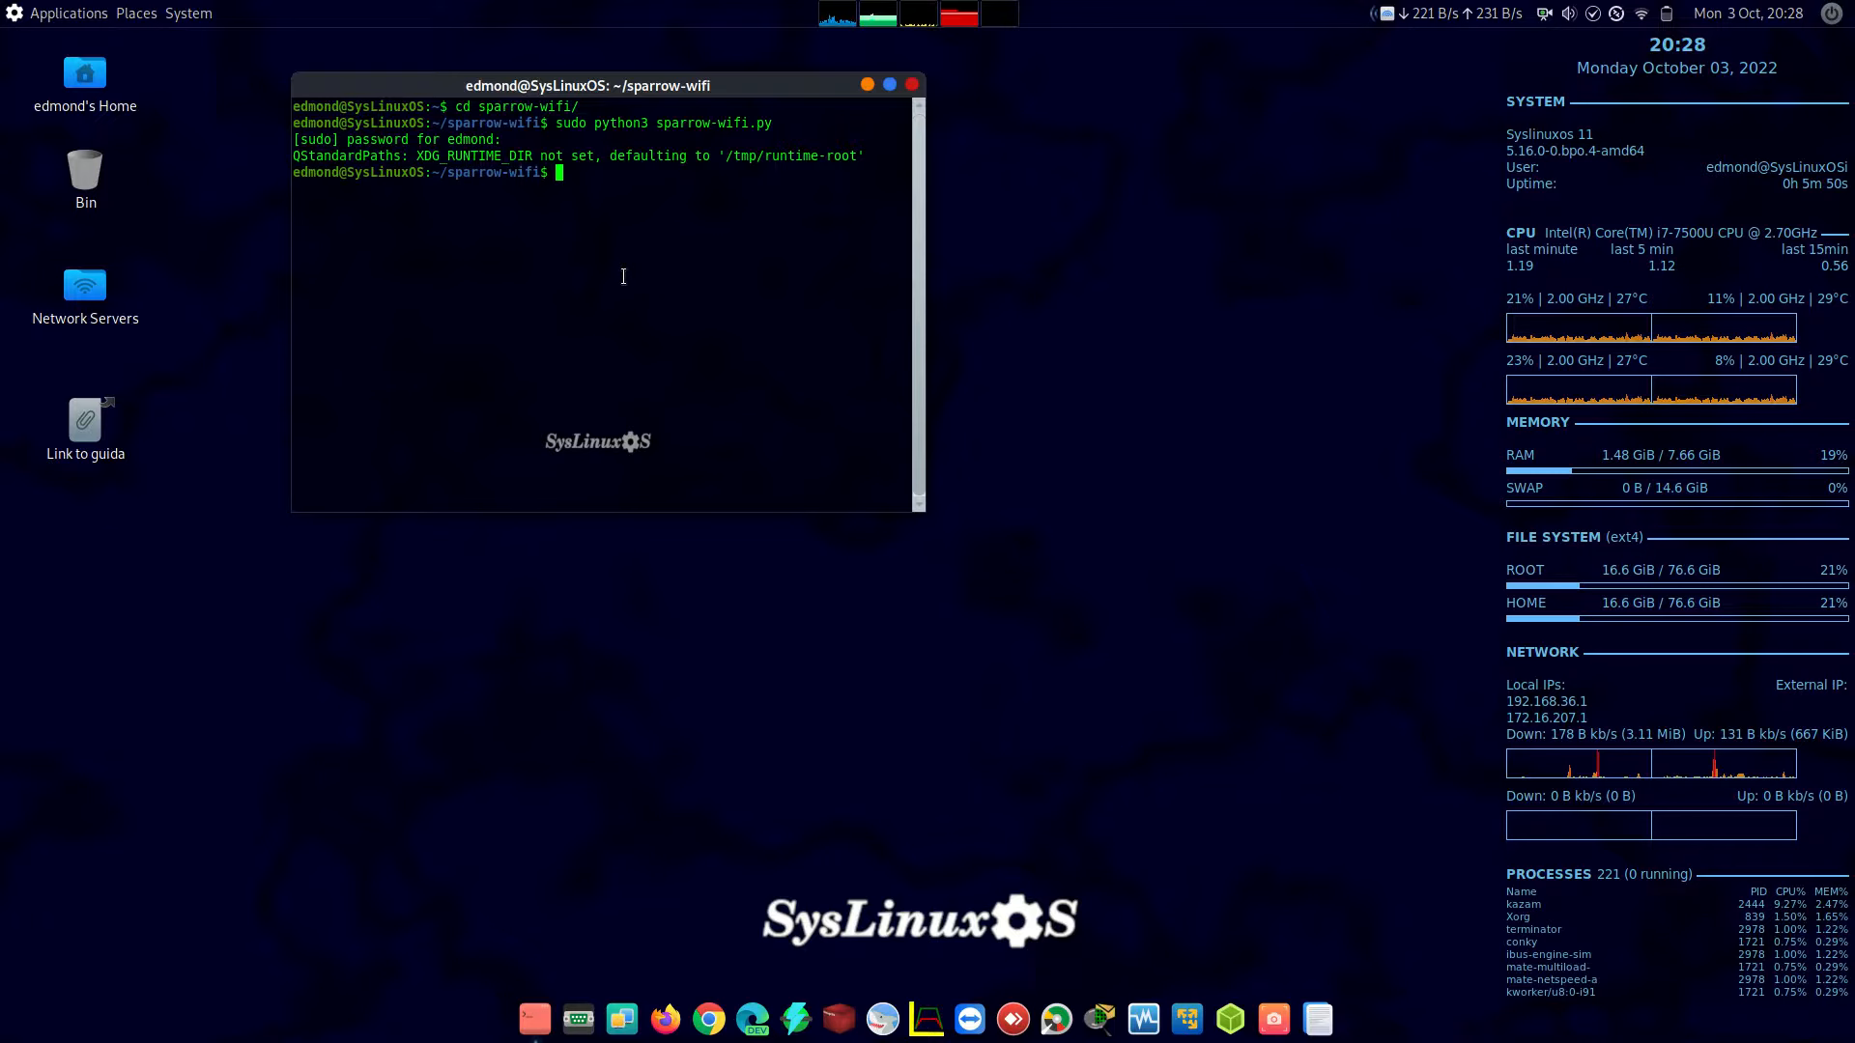
text(clea)
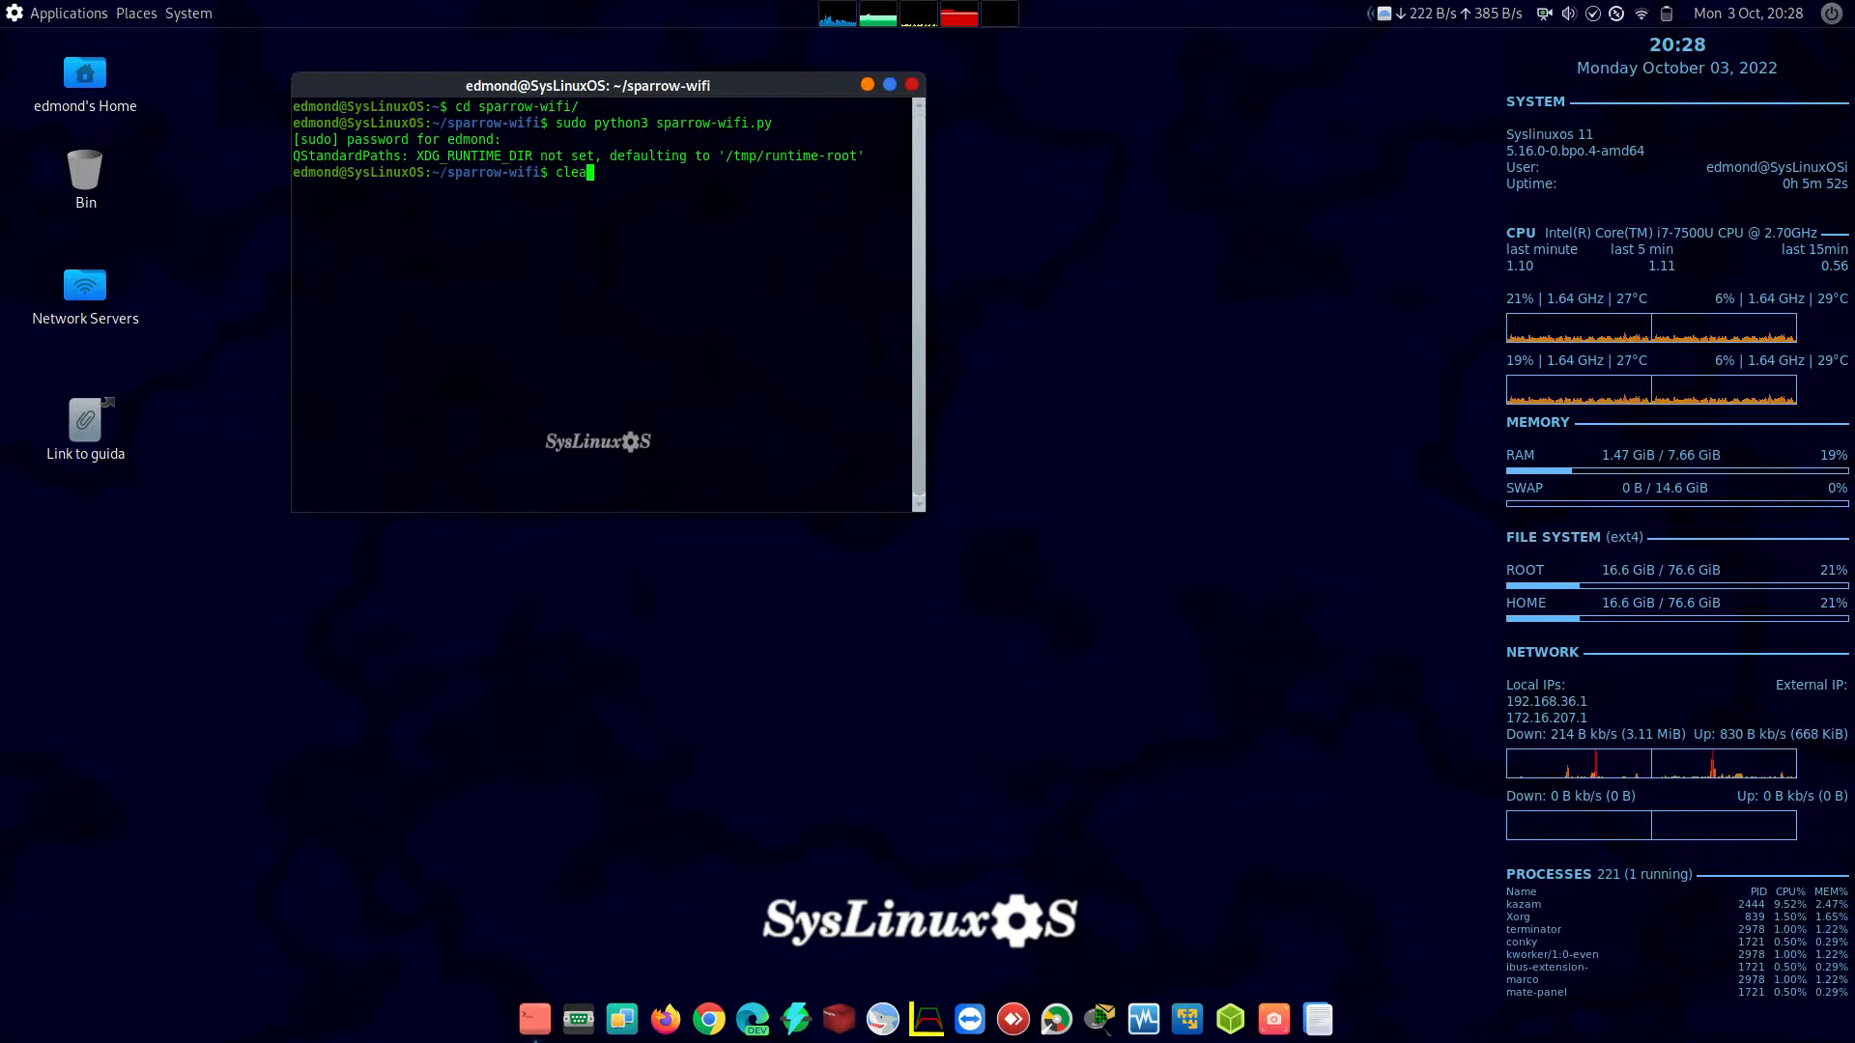
text(r)
key(Return)
key(Return)
key(Return)
key(Return)
key(Return)
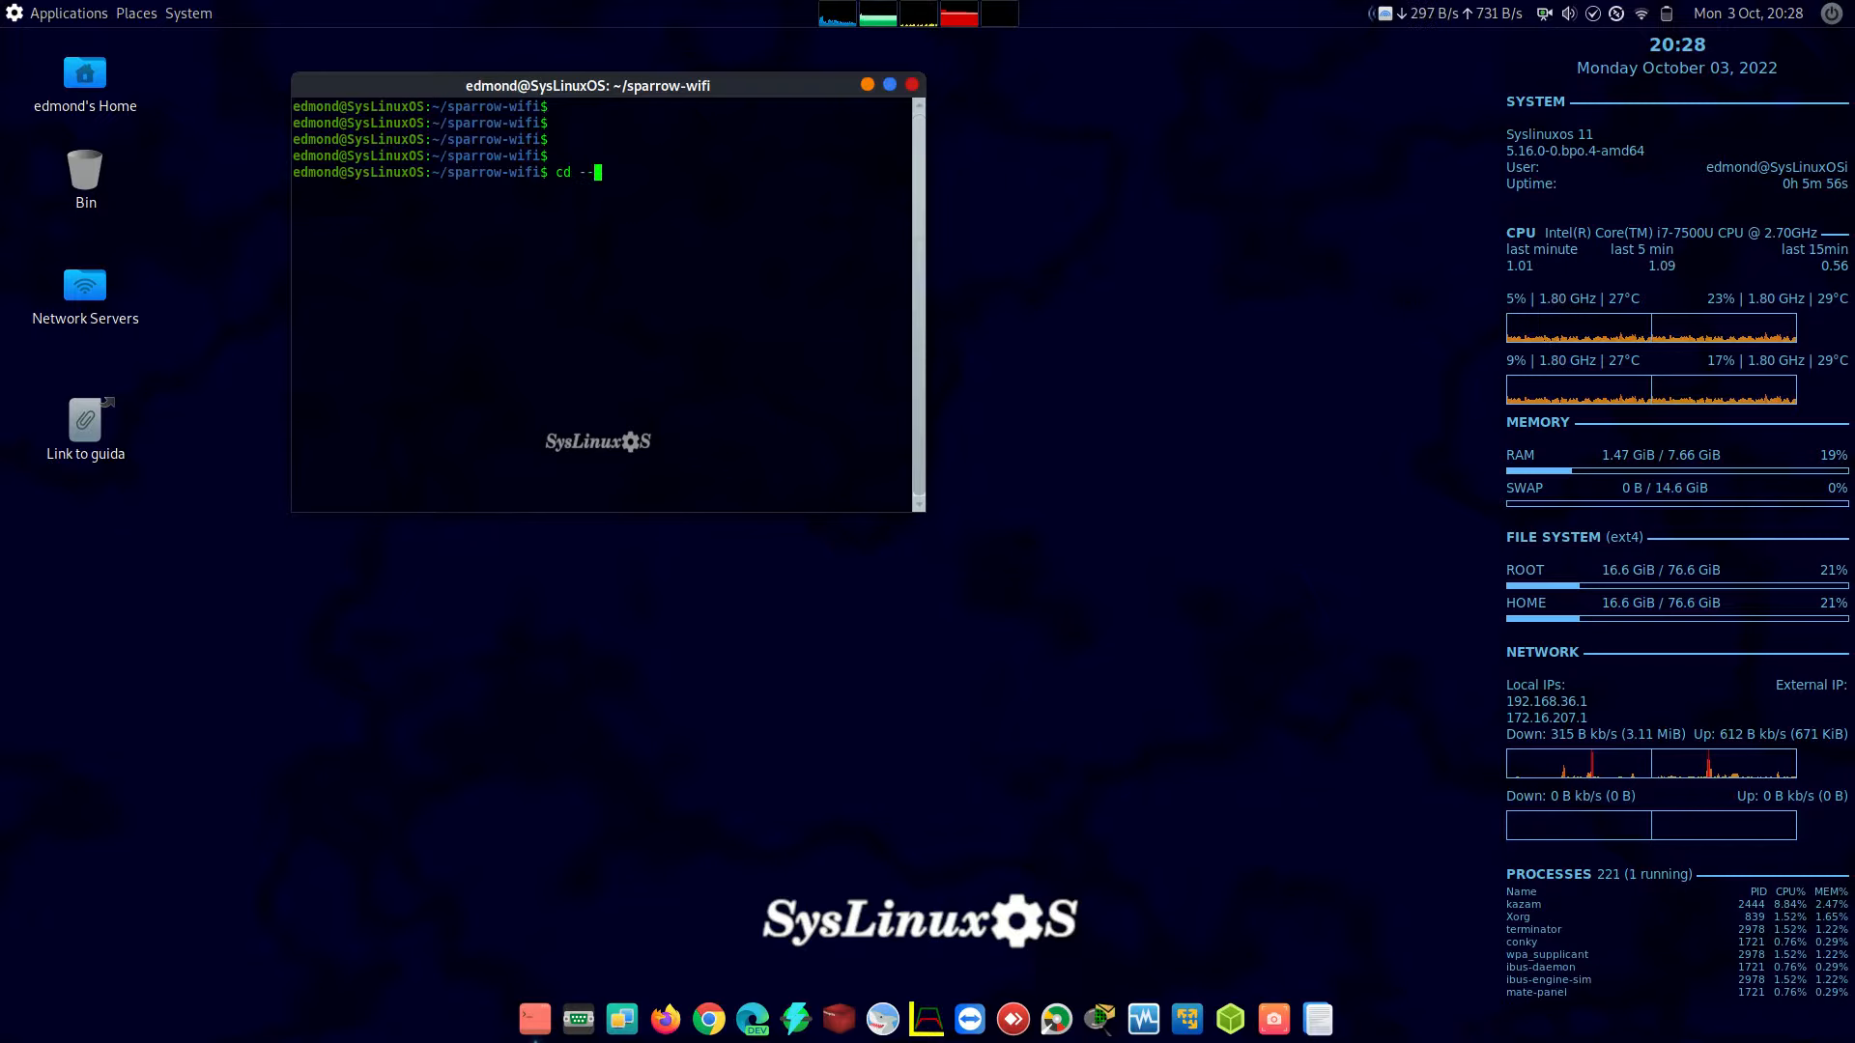
Return the terminal to the home directory with cd --, run speedtest-cli, and cancel it during the upload test.
key(Return)
text(speedtest-)
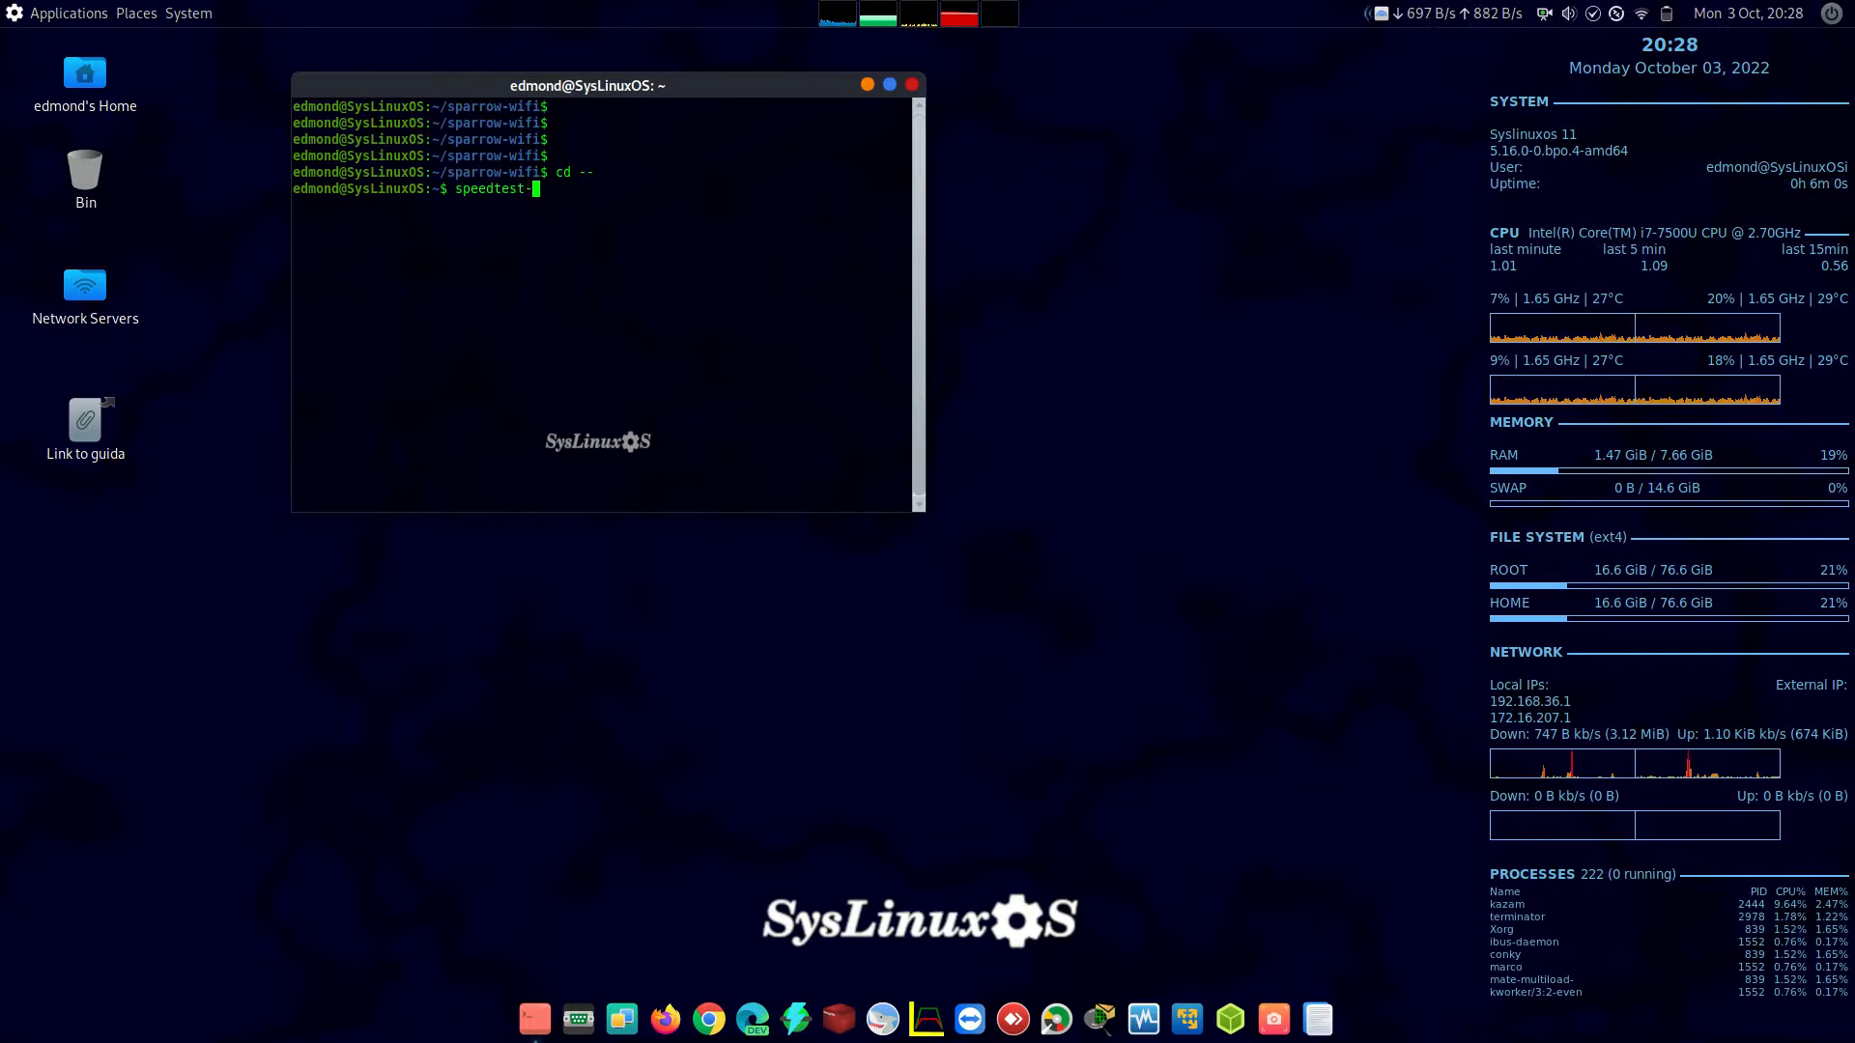
text(cli)
key(Return)
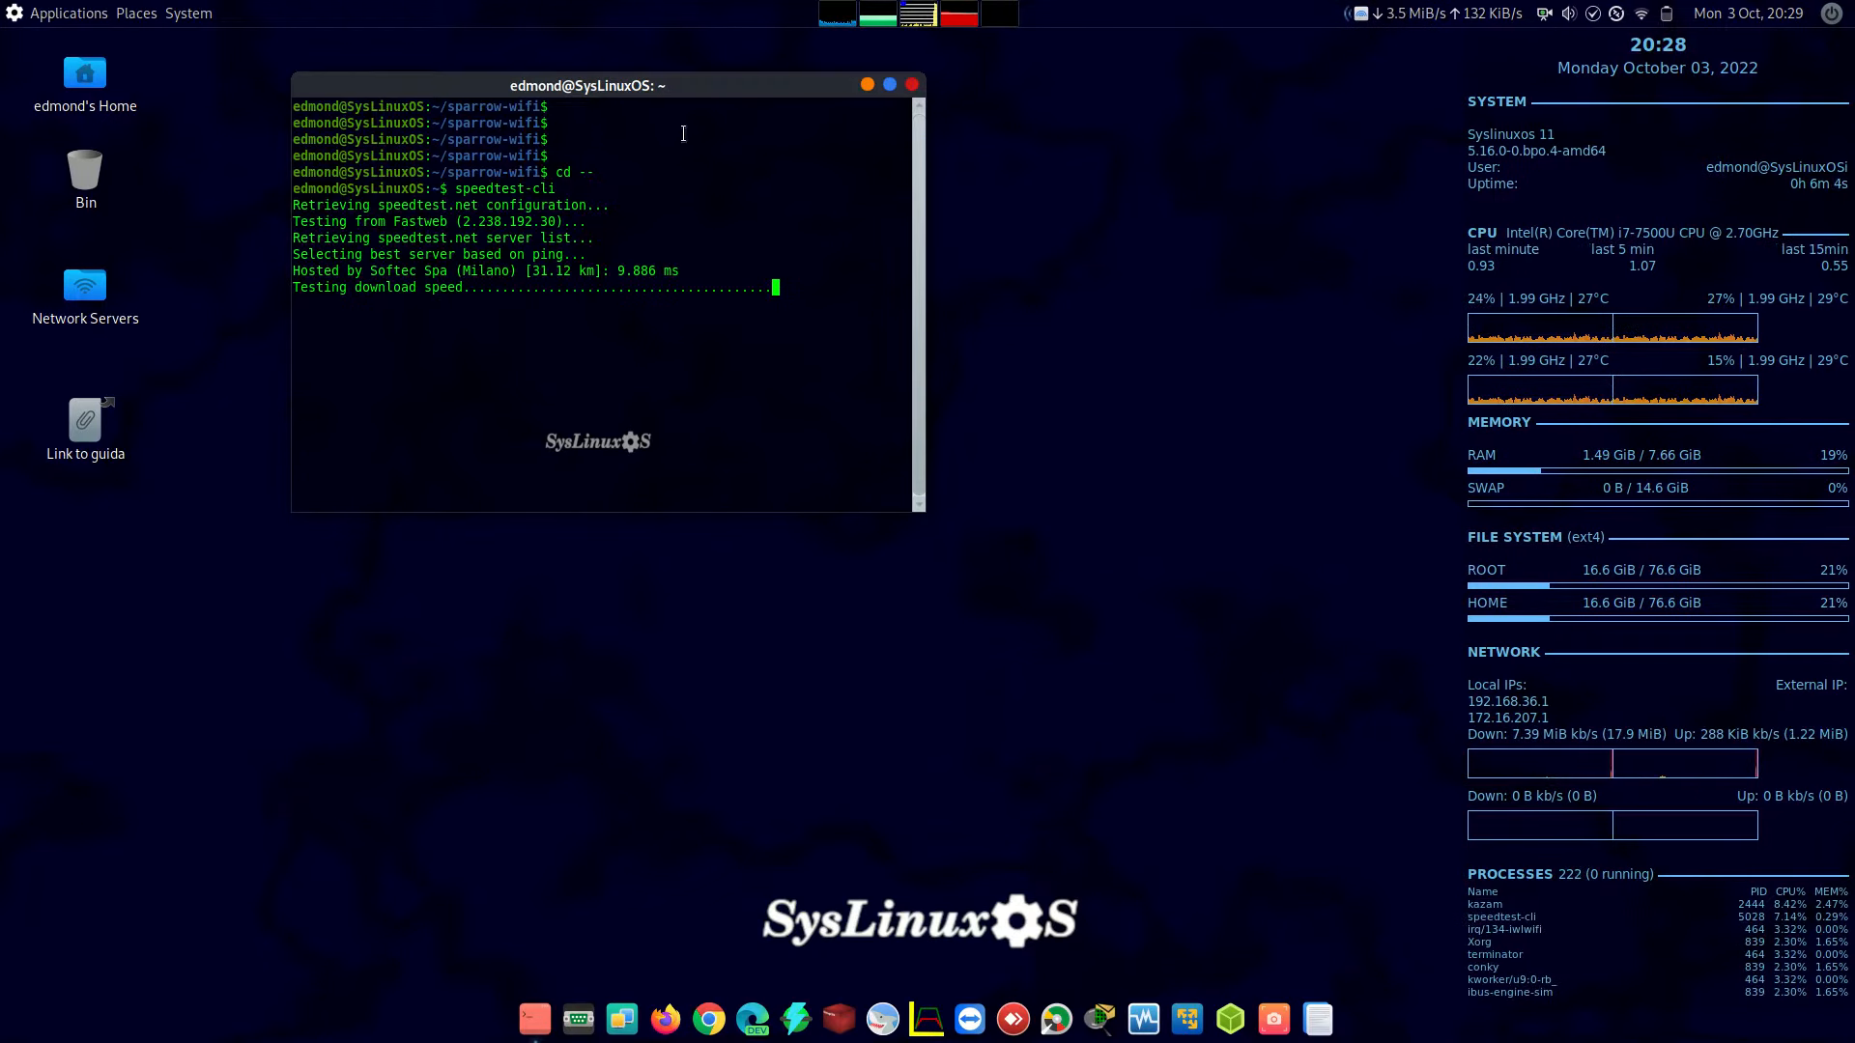
drag(713, 83, 859, 259)
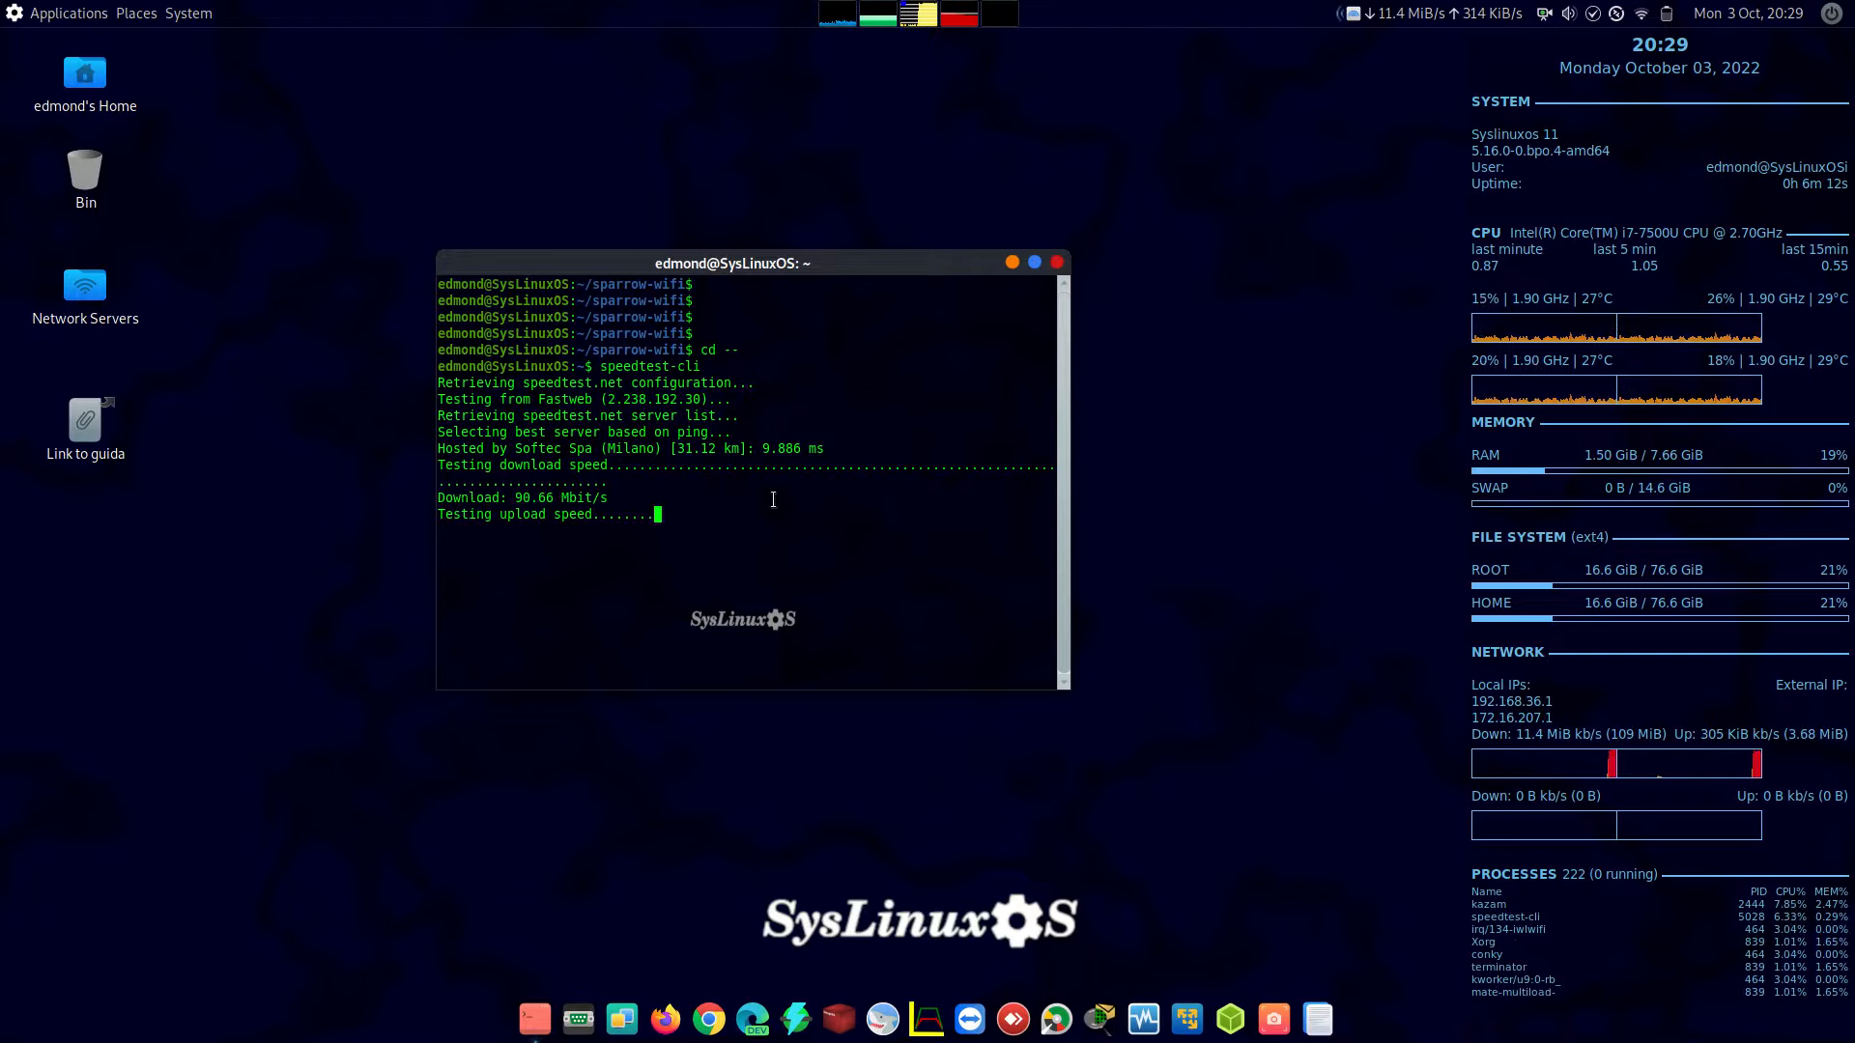
key(ctrl+c)
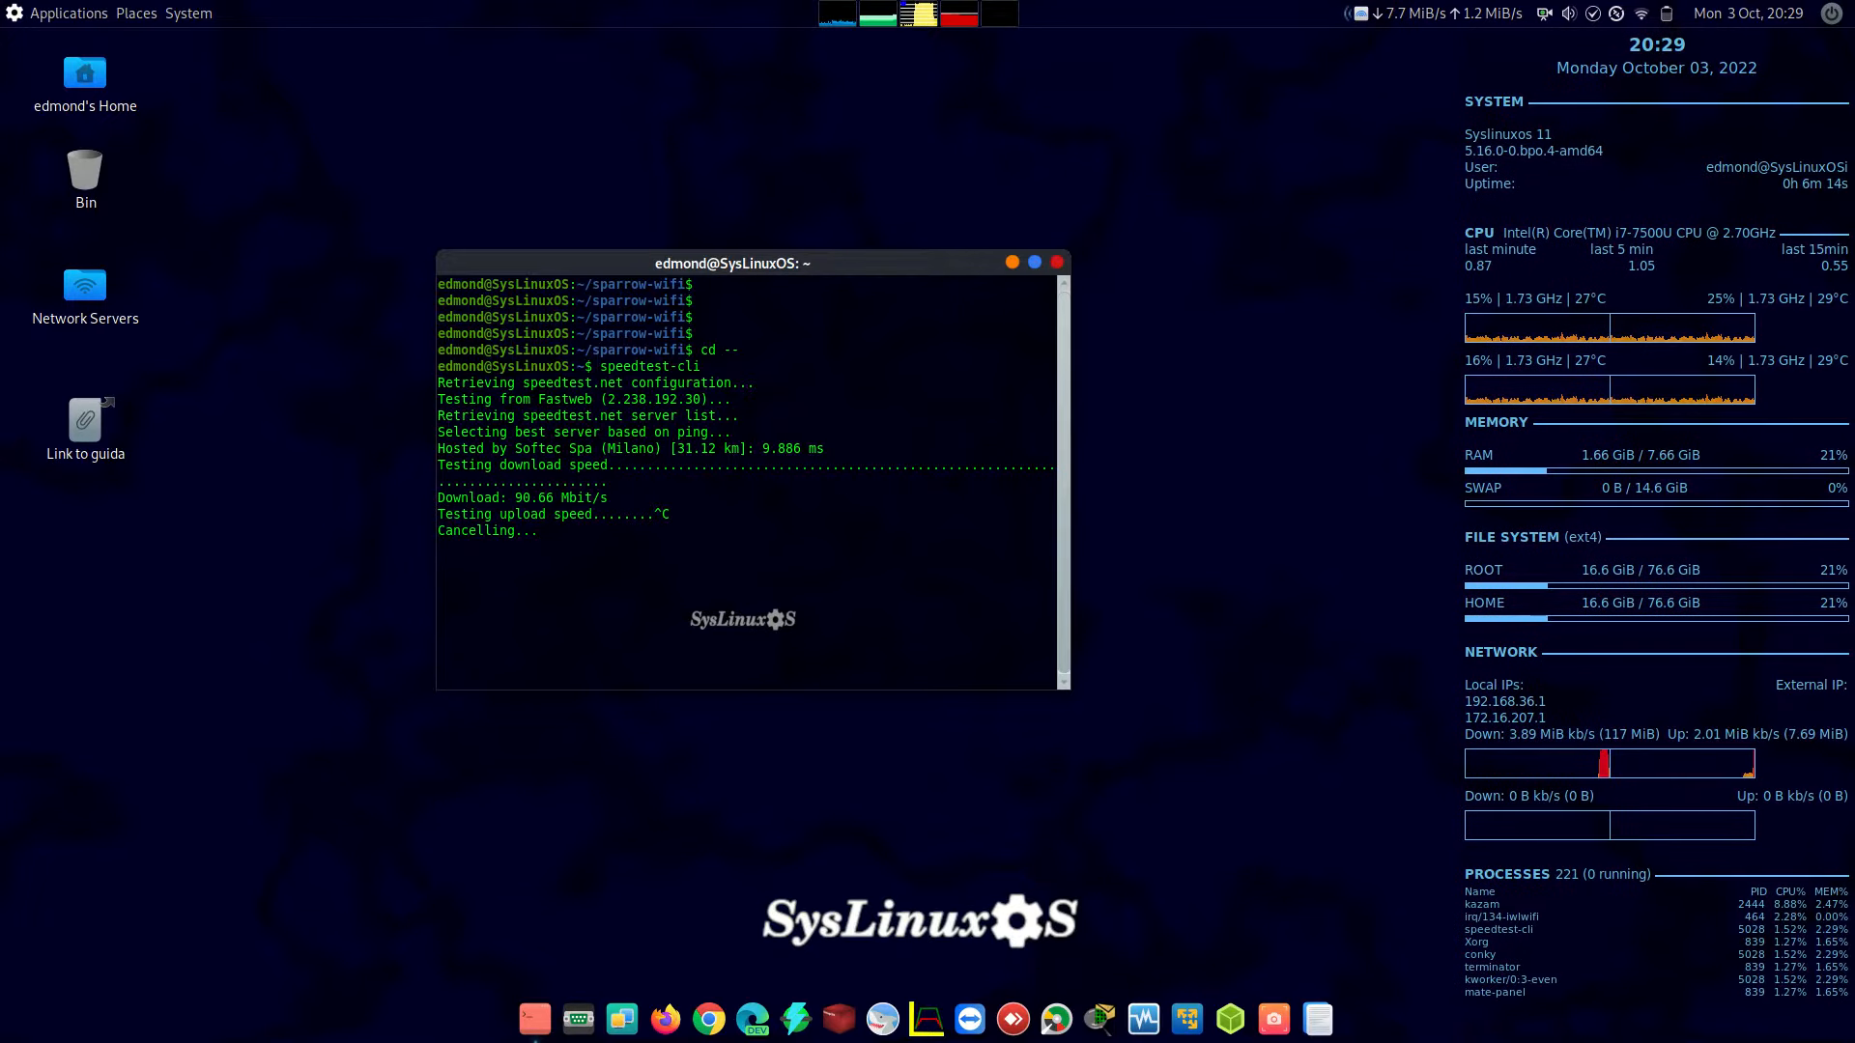
Split the terminal horizontally, run fast -u in the new lower pane, and interrupt the test.
key(ctrl+shift+o)
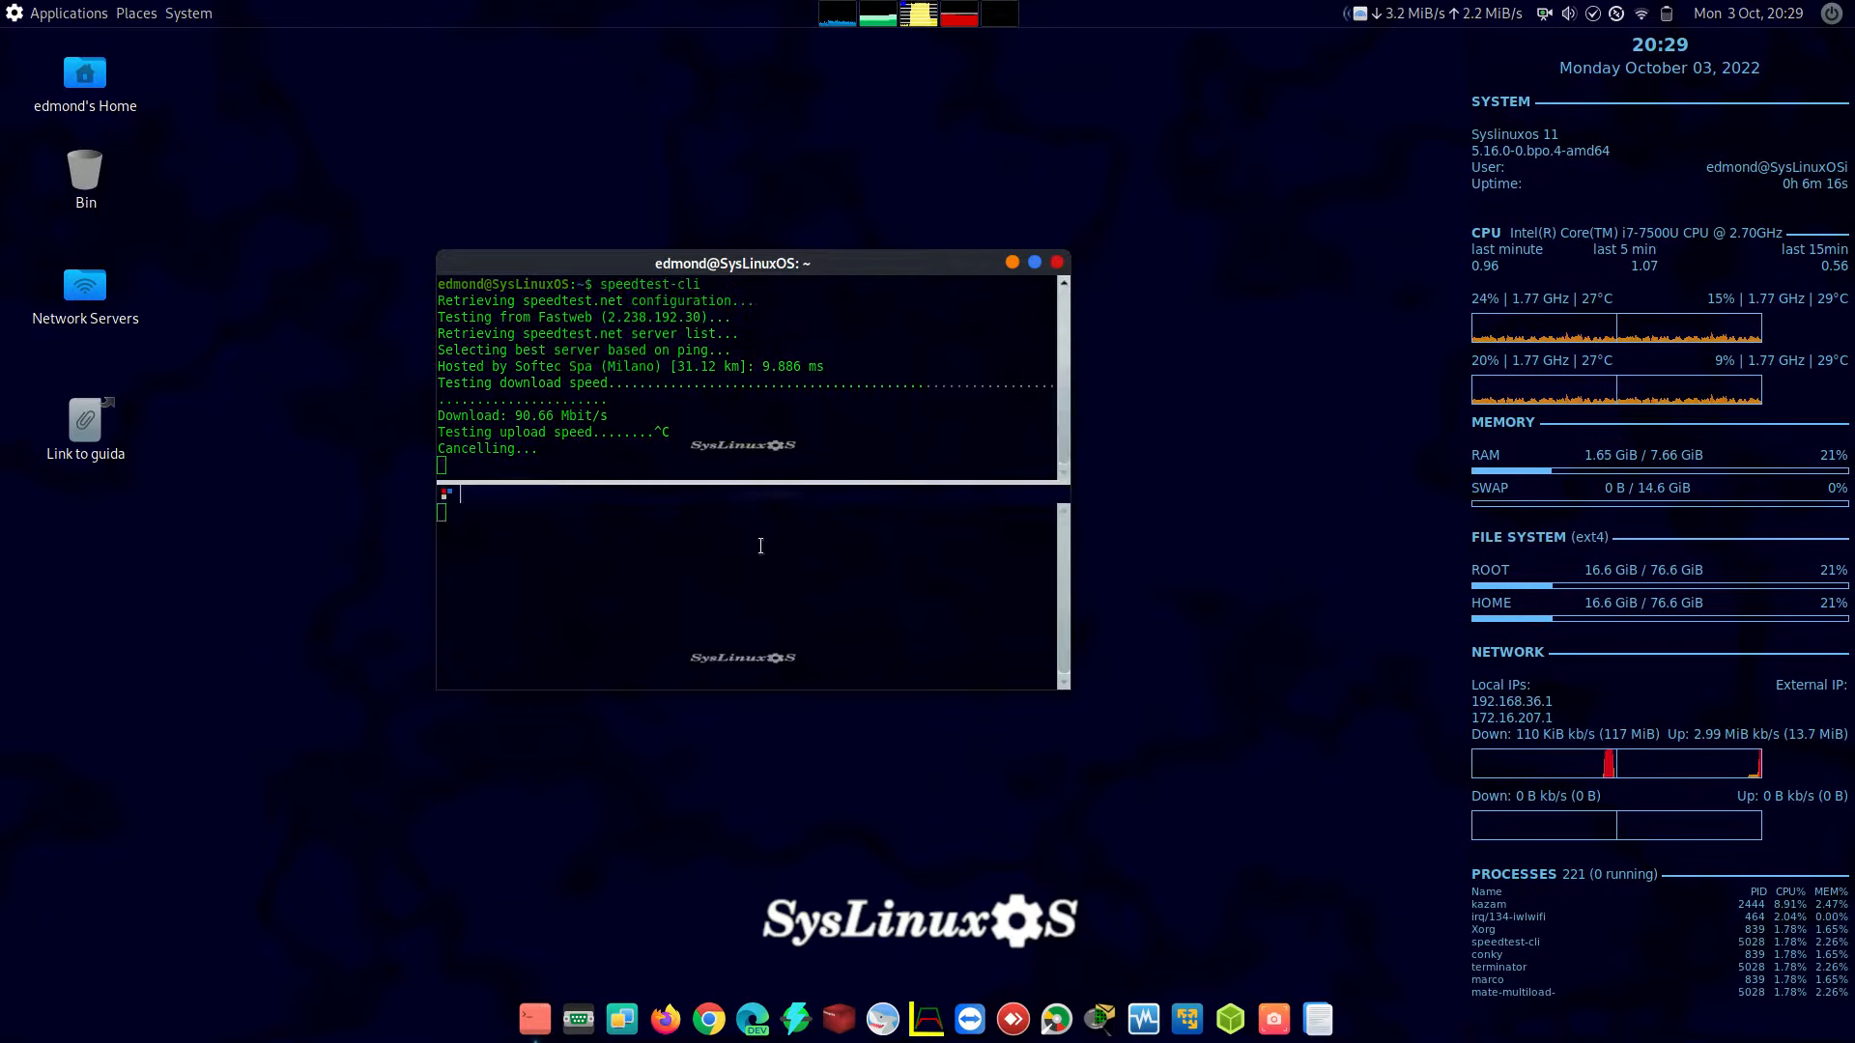
text(fast -u)
key(Return)
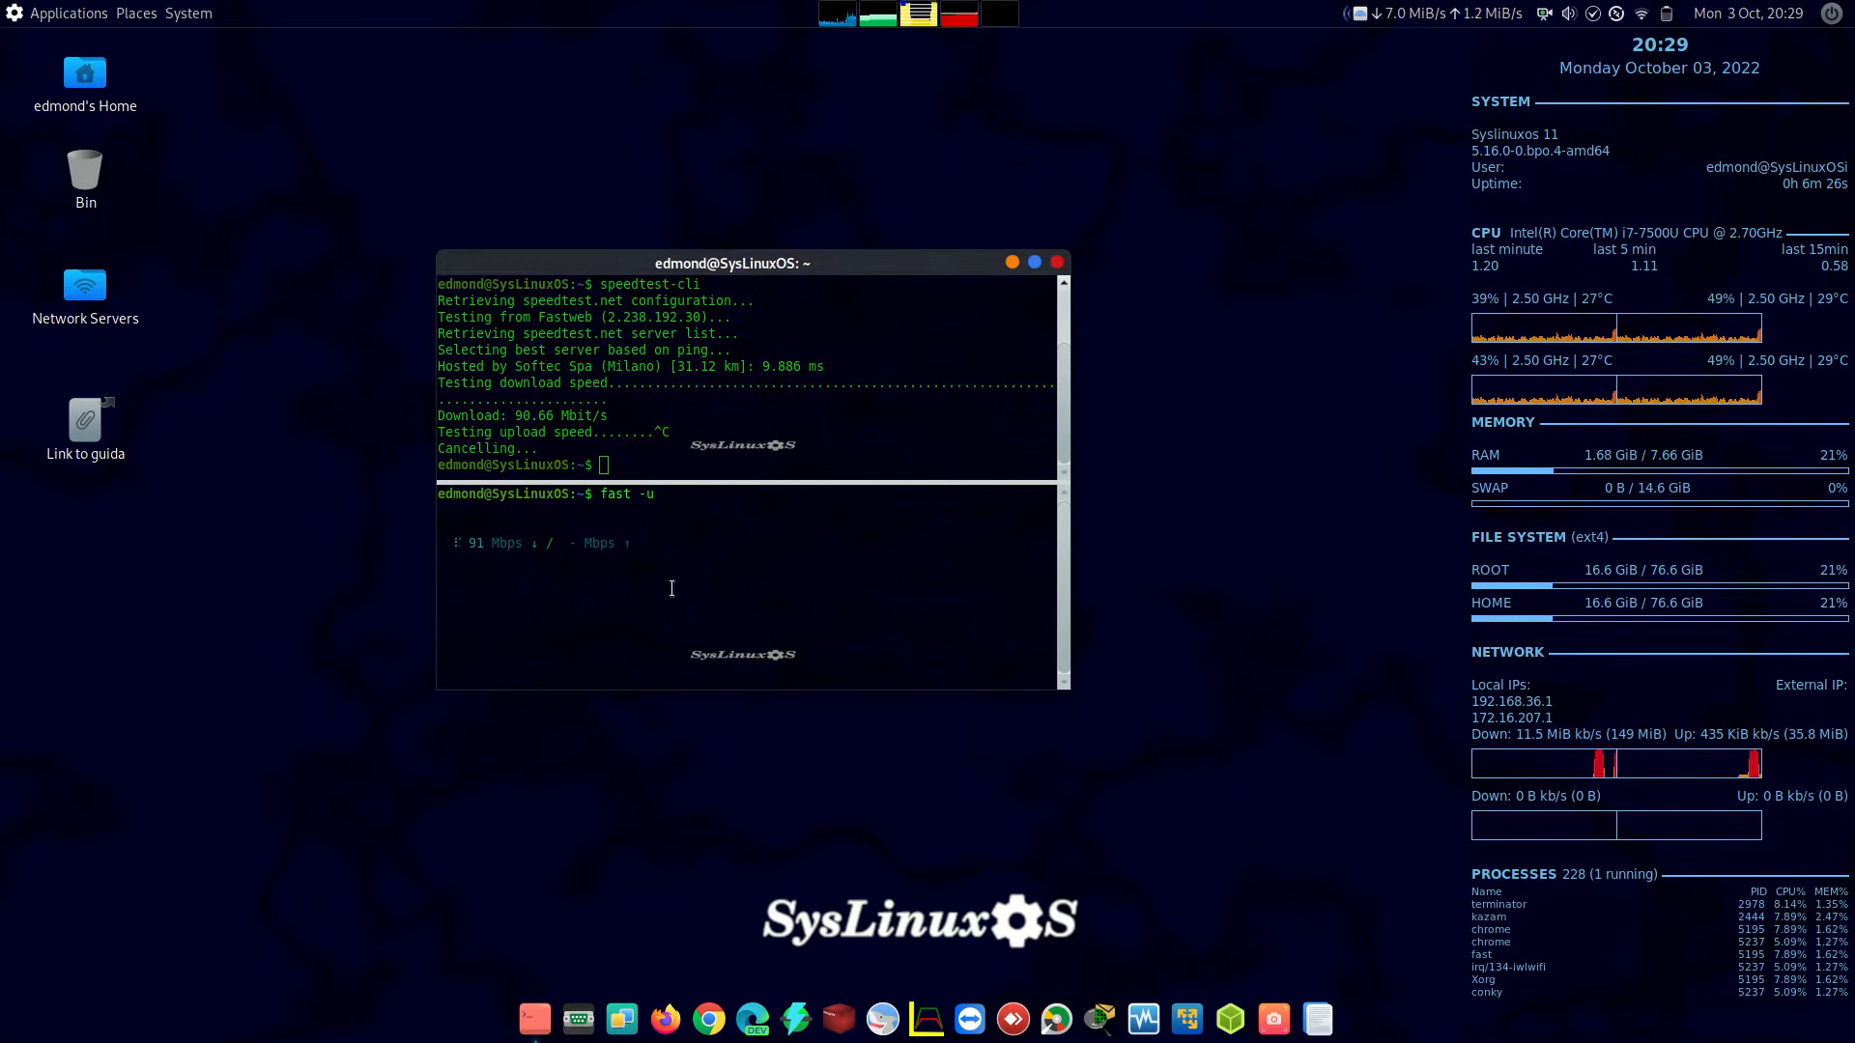
key(ctrl+c)
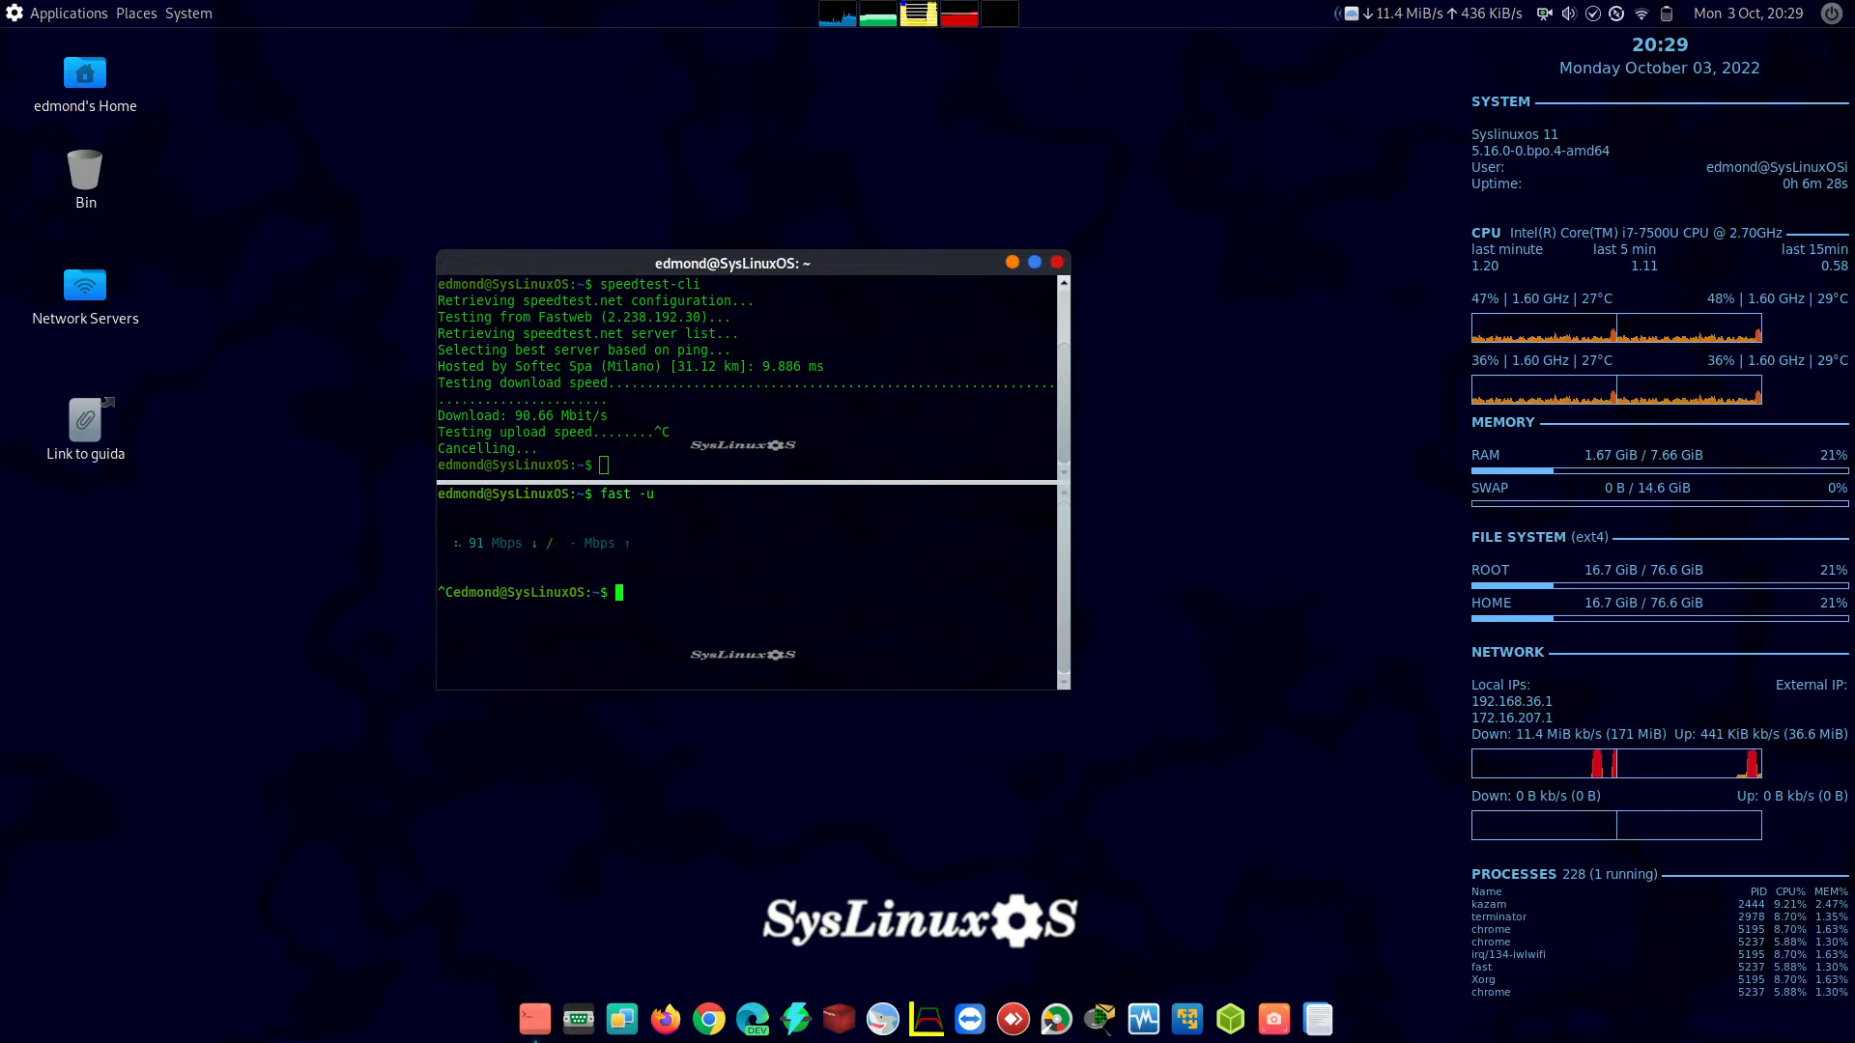
Add three blank prompt lines in the lower terminal pane and run wine64 without arguments.
key(Return)
key(Return)
key(Return)
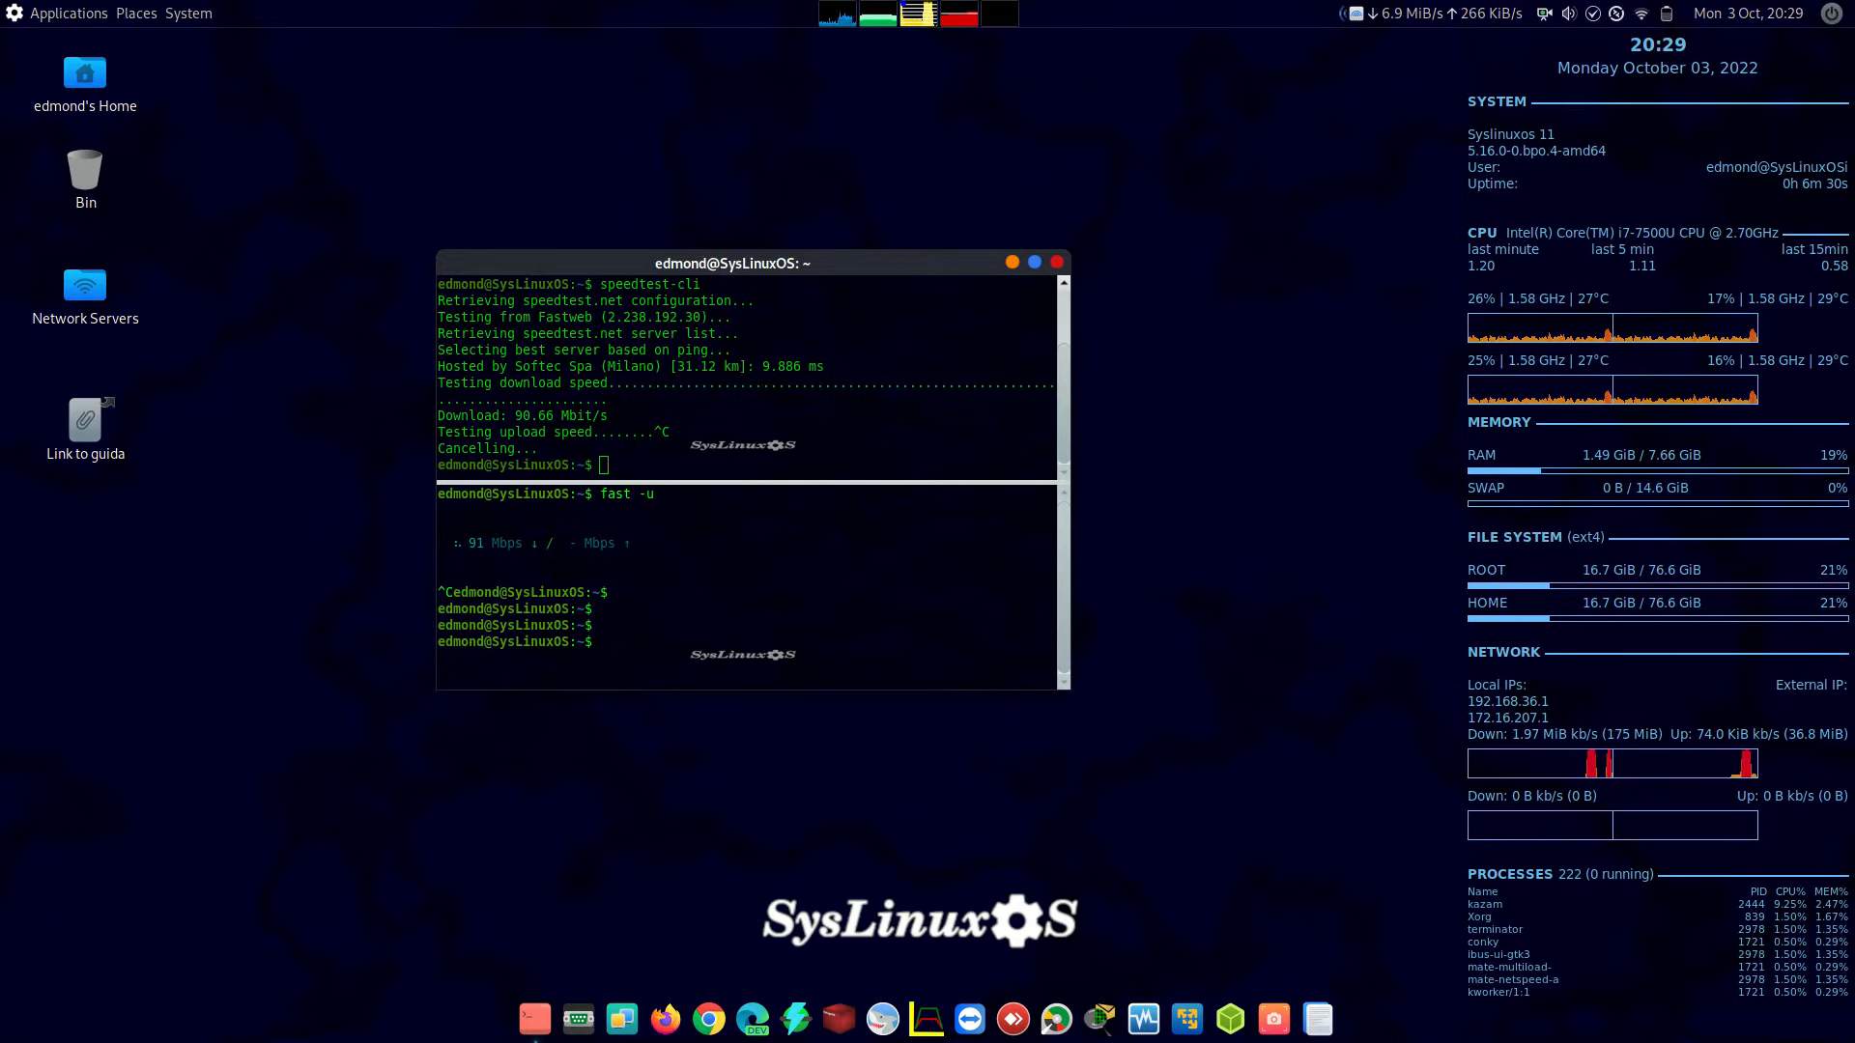
text(wine64)
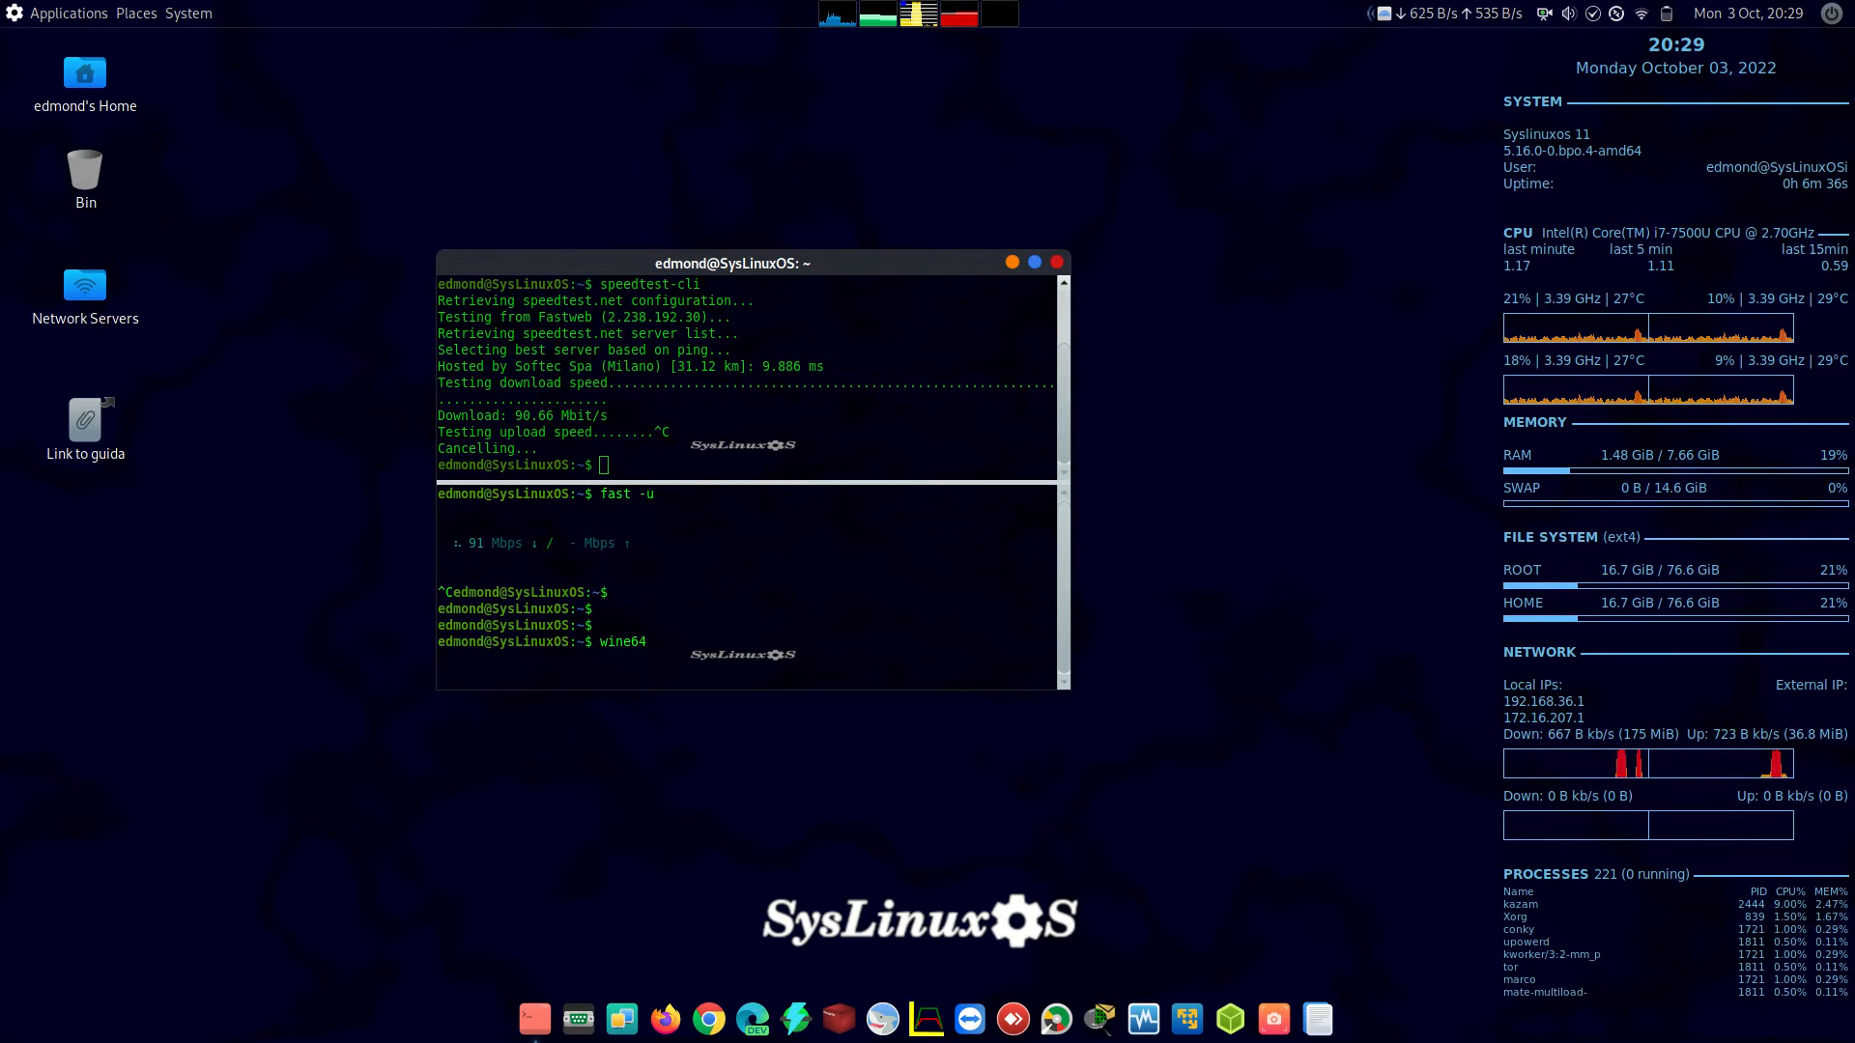
key(Return)
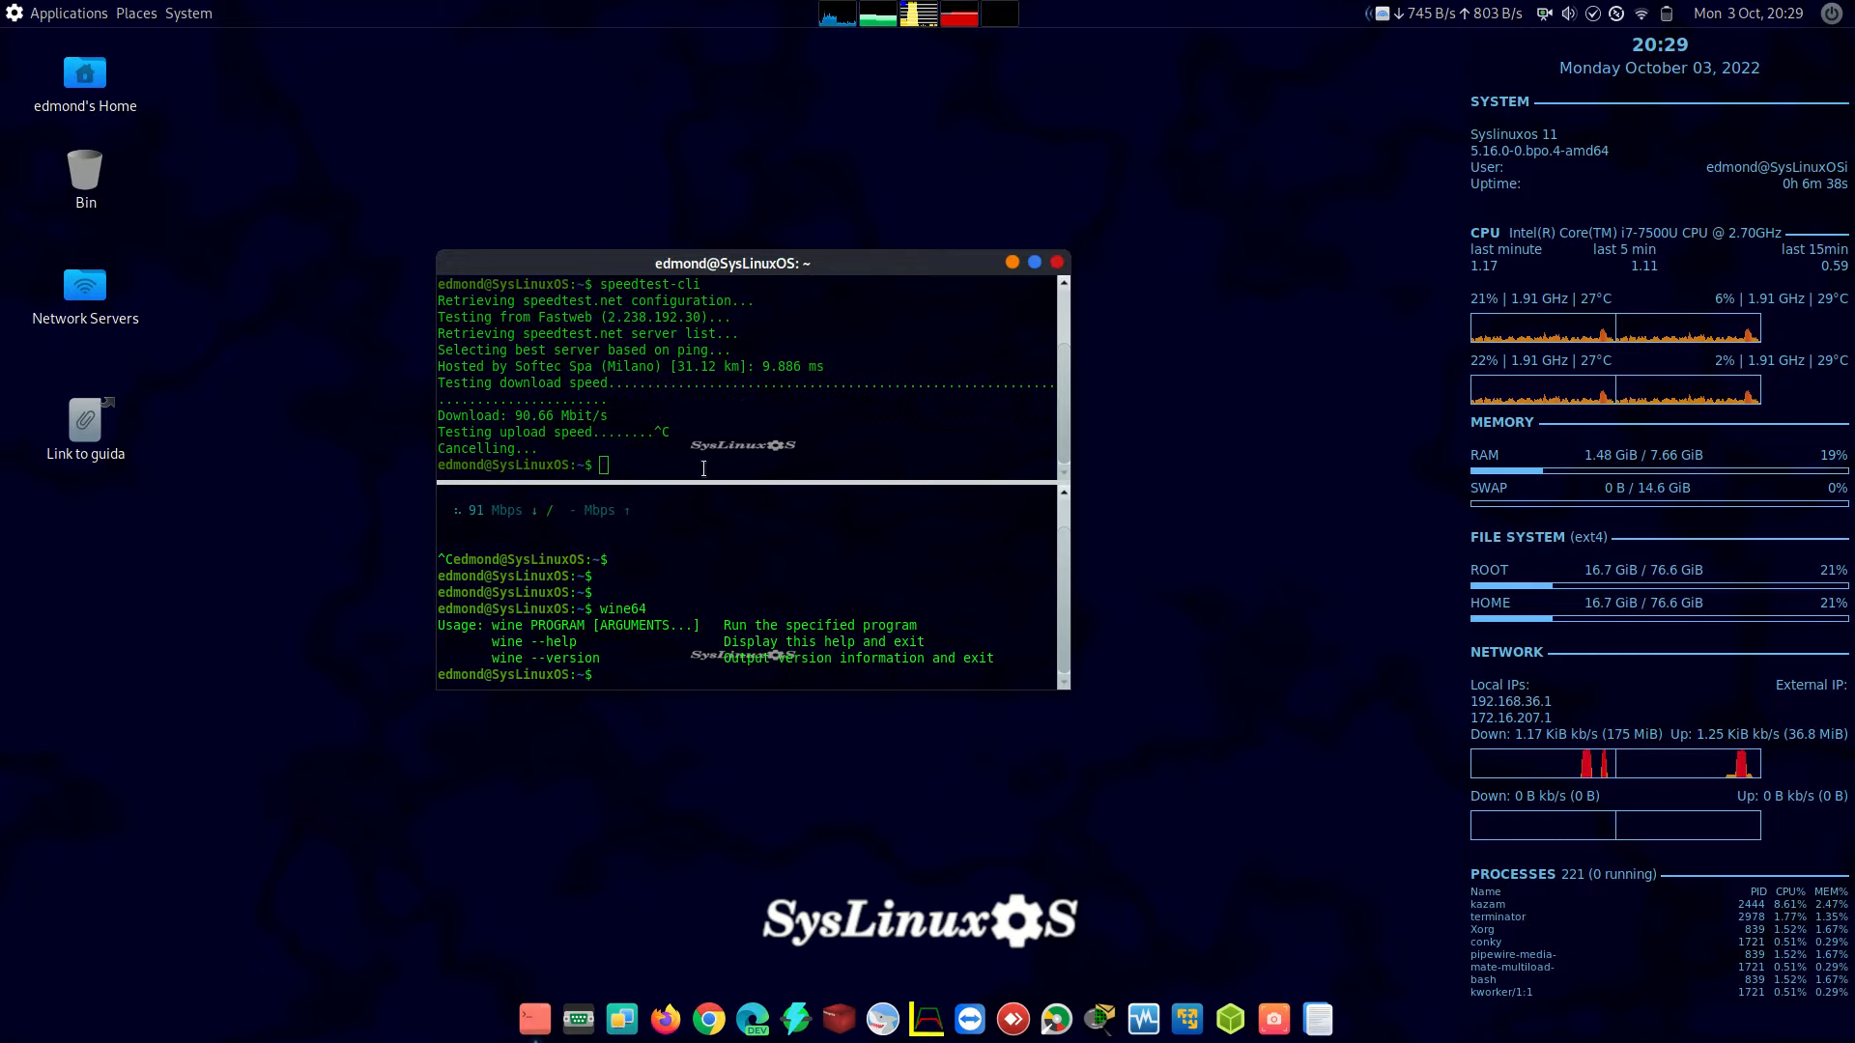
Close the lower terminal pane, and close the remaining terminal window.
right_click(791, 561)
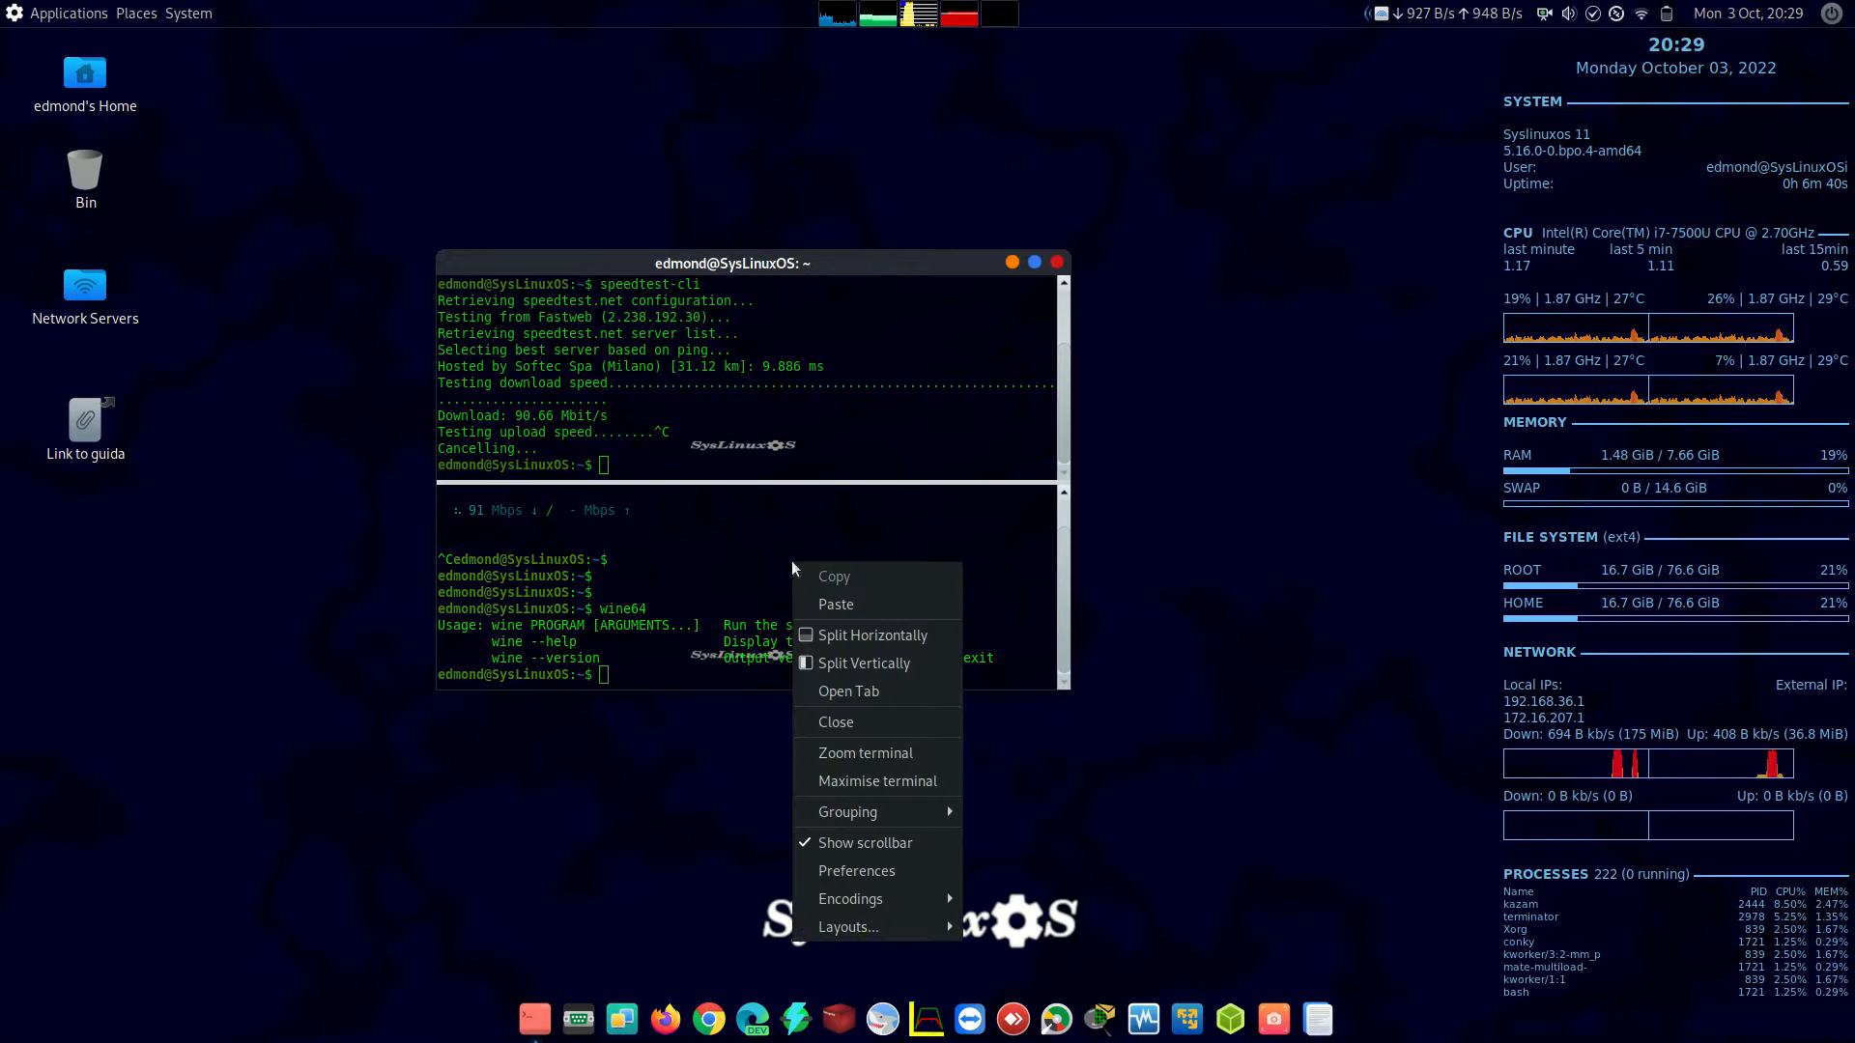
click(859, 723)
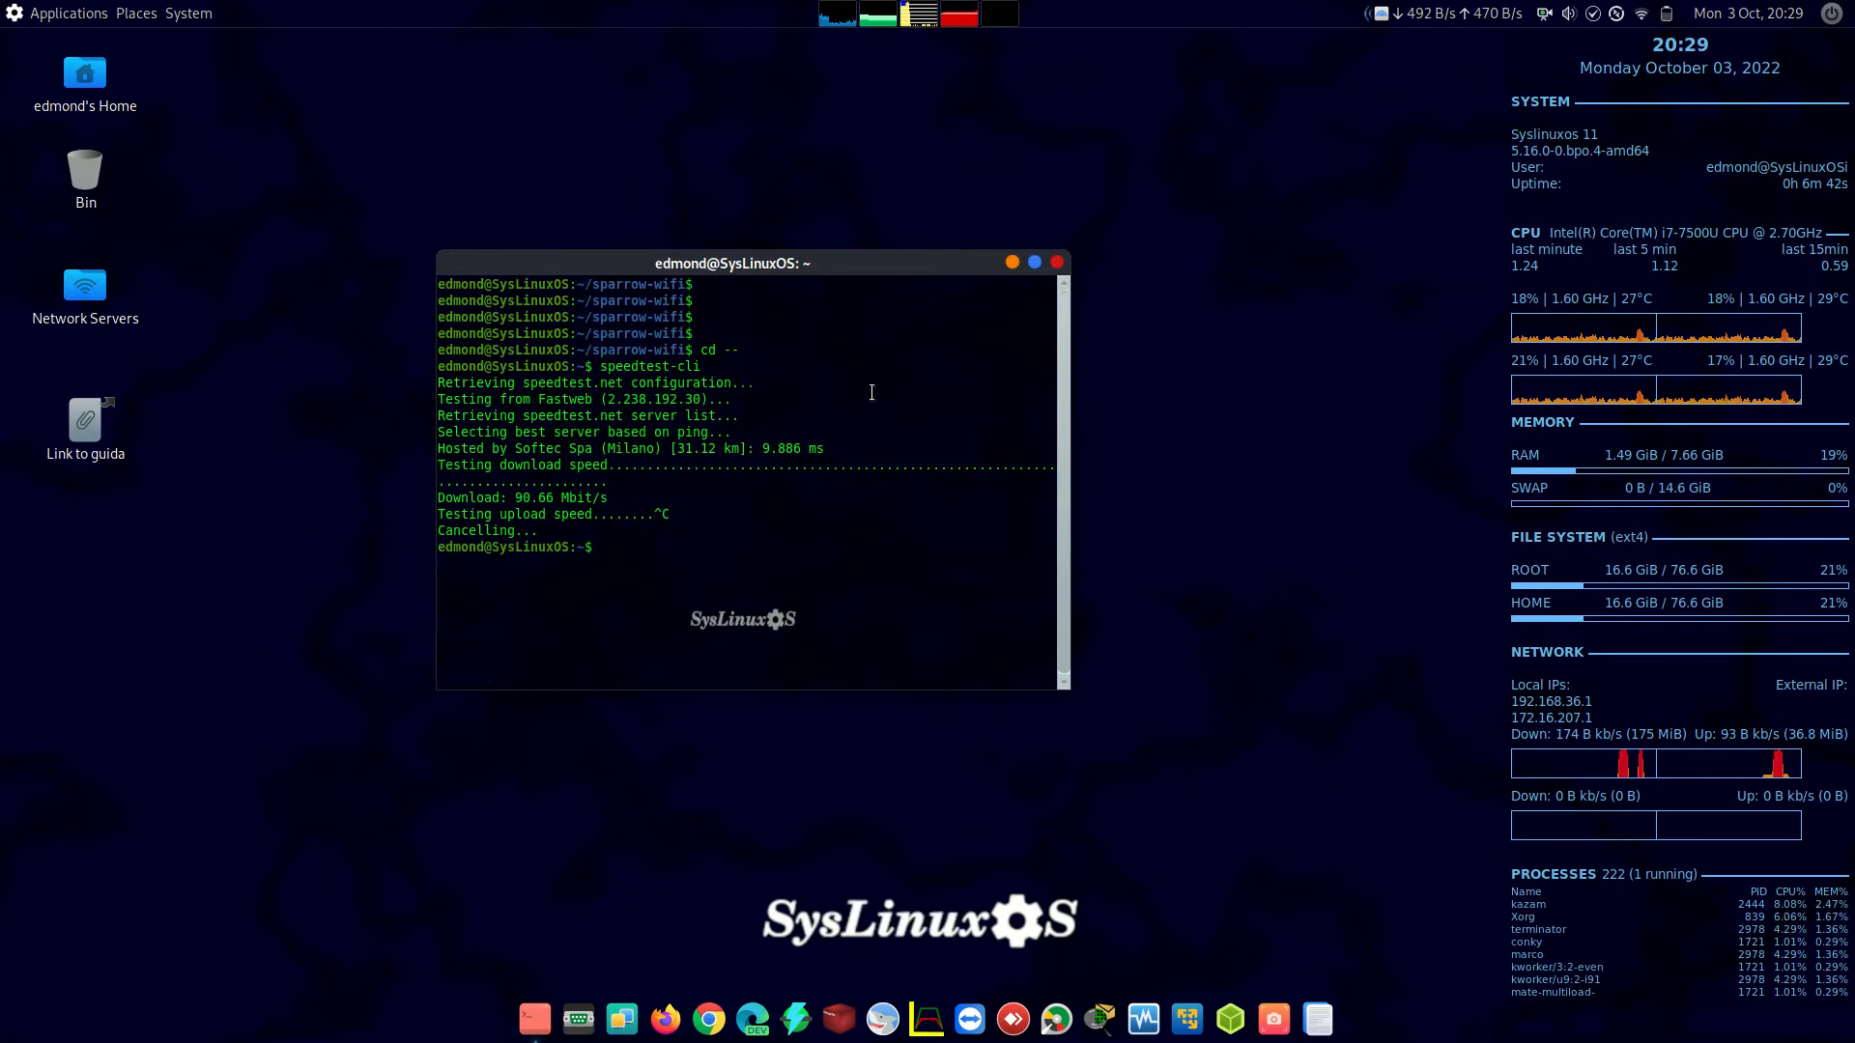
click(1053, 264)
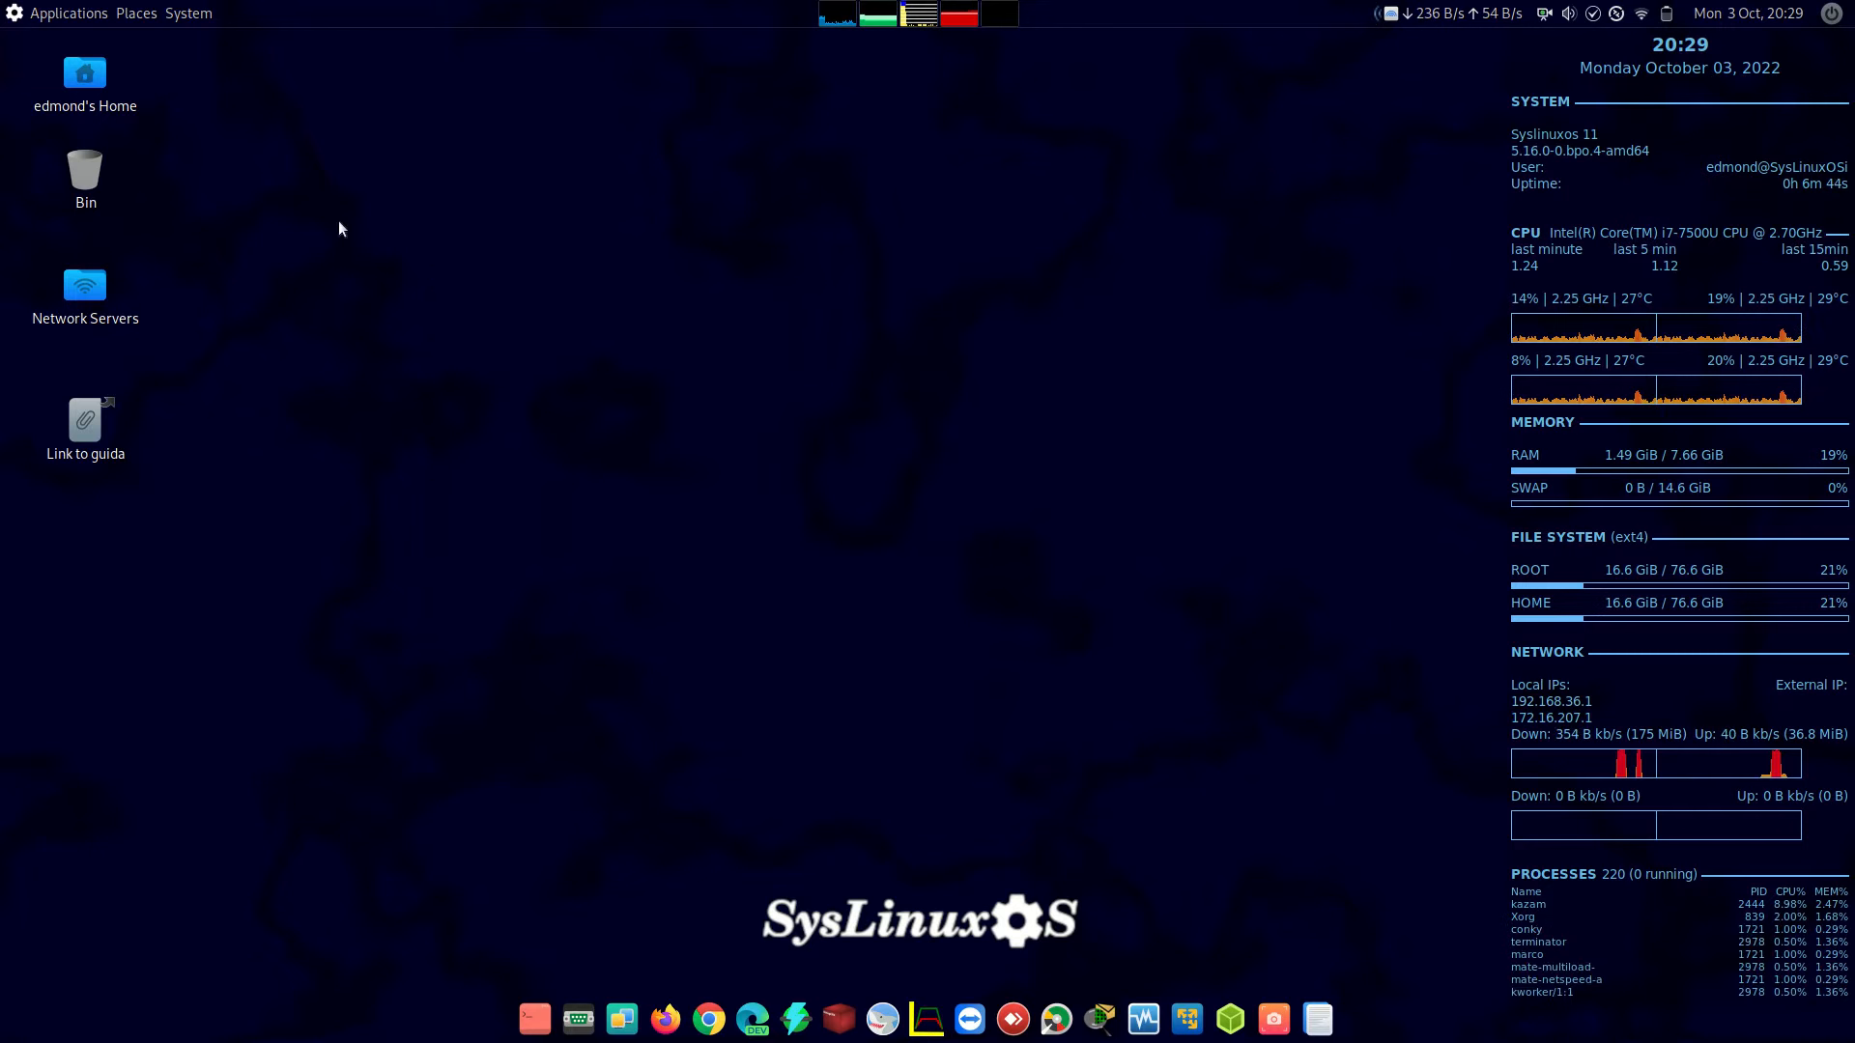
Look through the System entries for Preferences, including Hardware, and Administration, and dismiss the list.
click(179, 18)
mouse_move(246, 47)
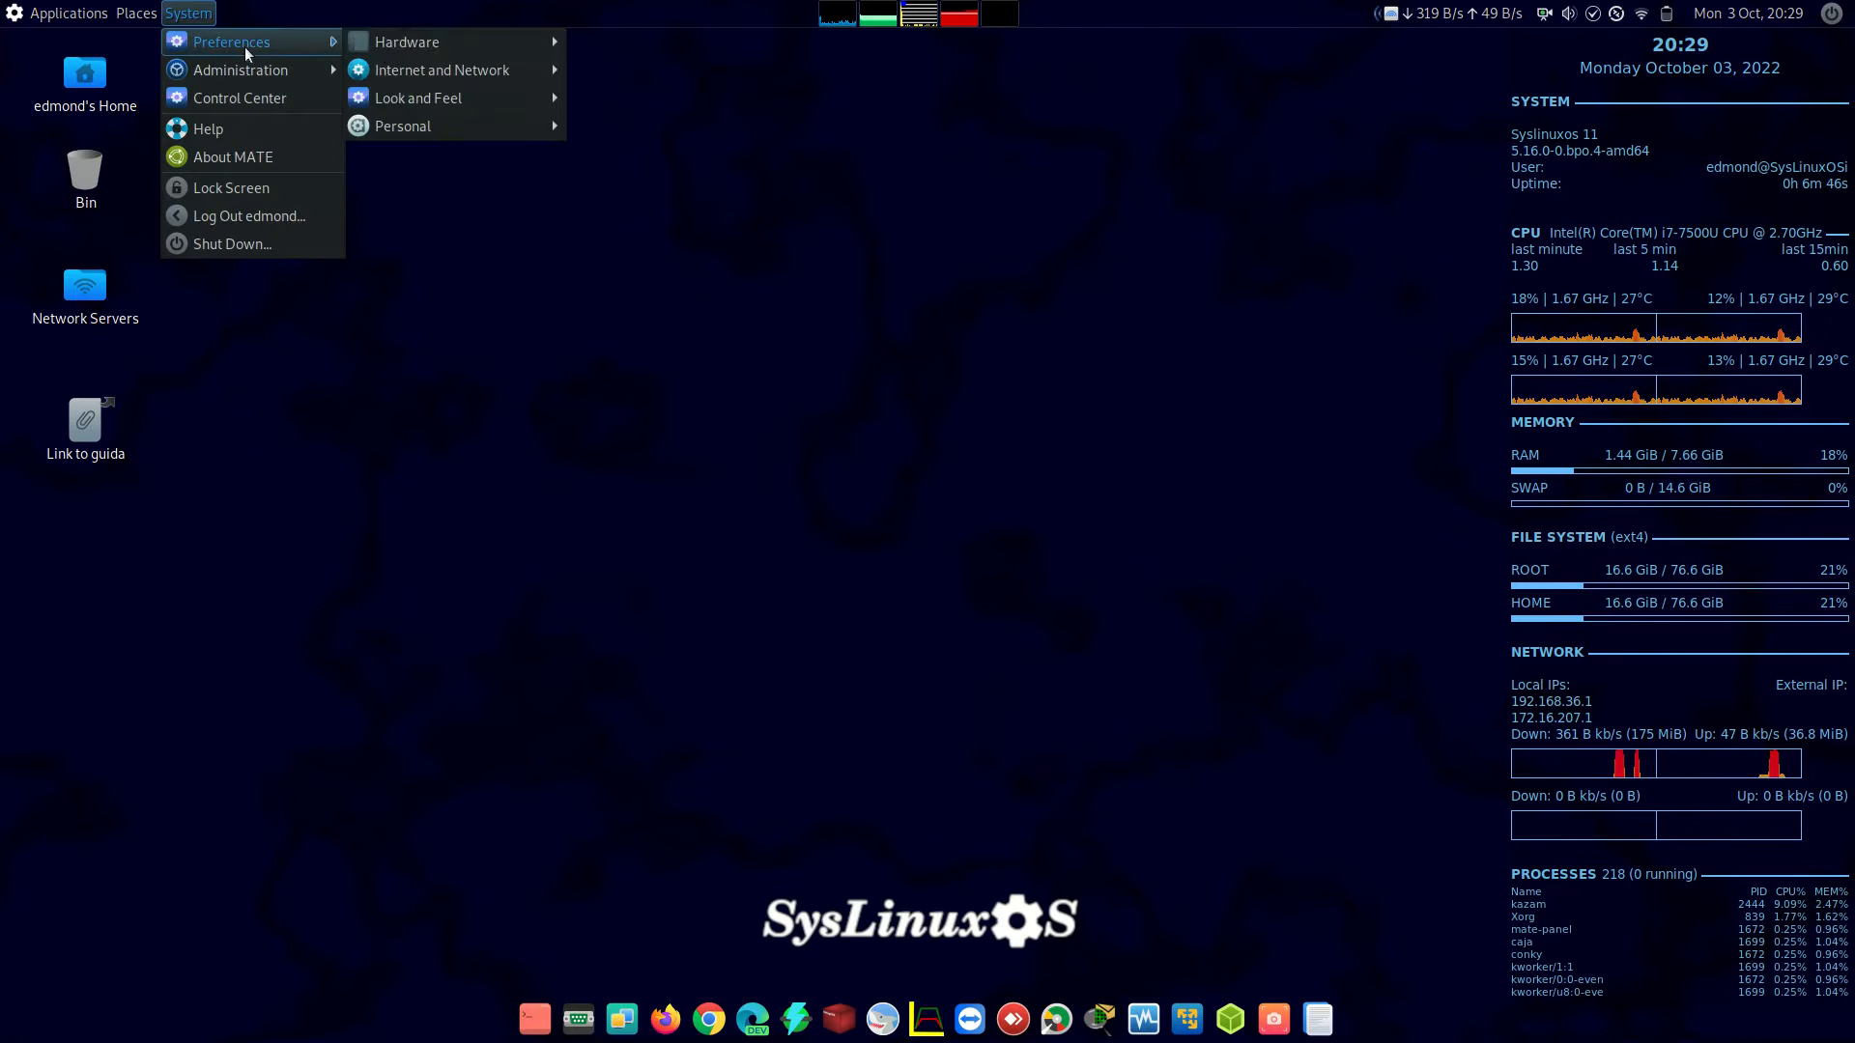
mouse_move(409, 48)
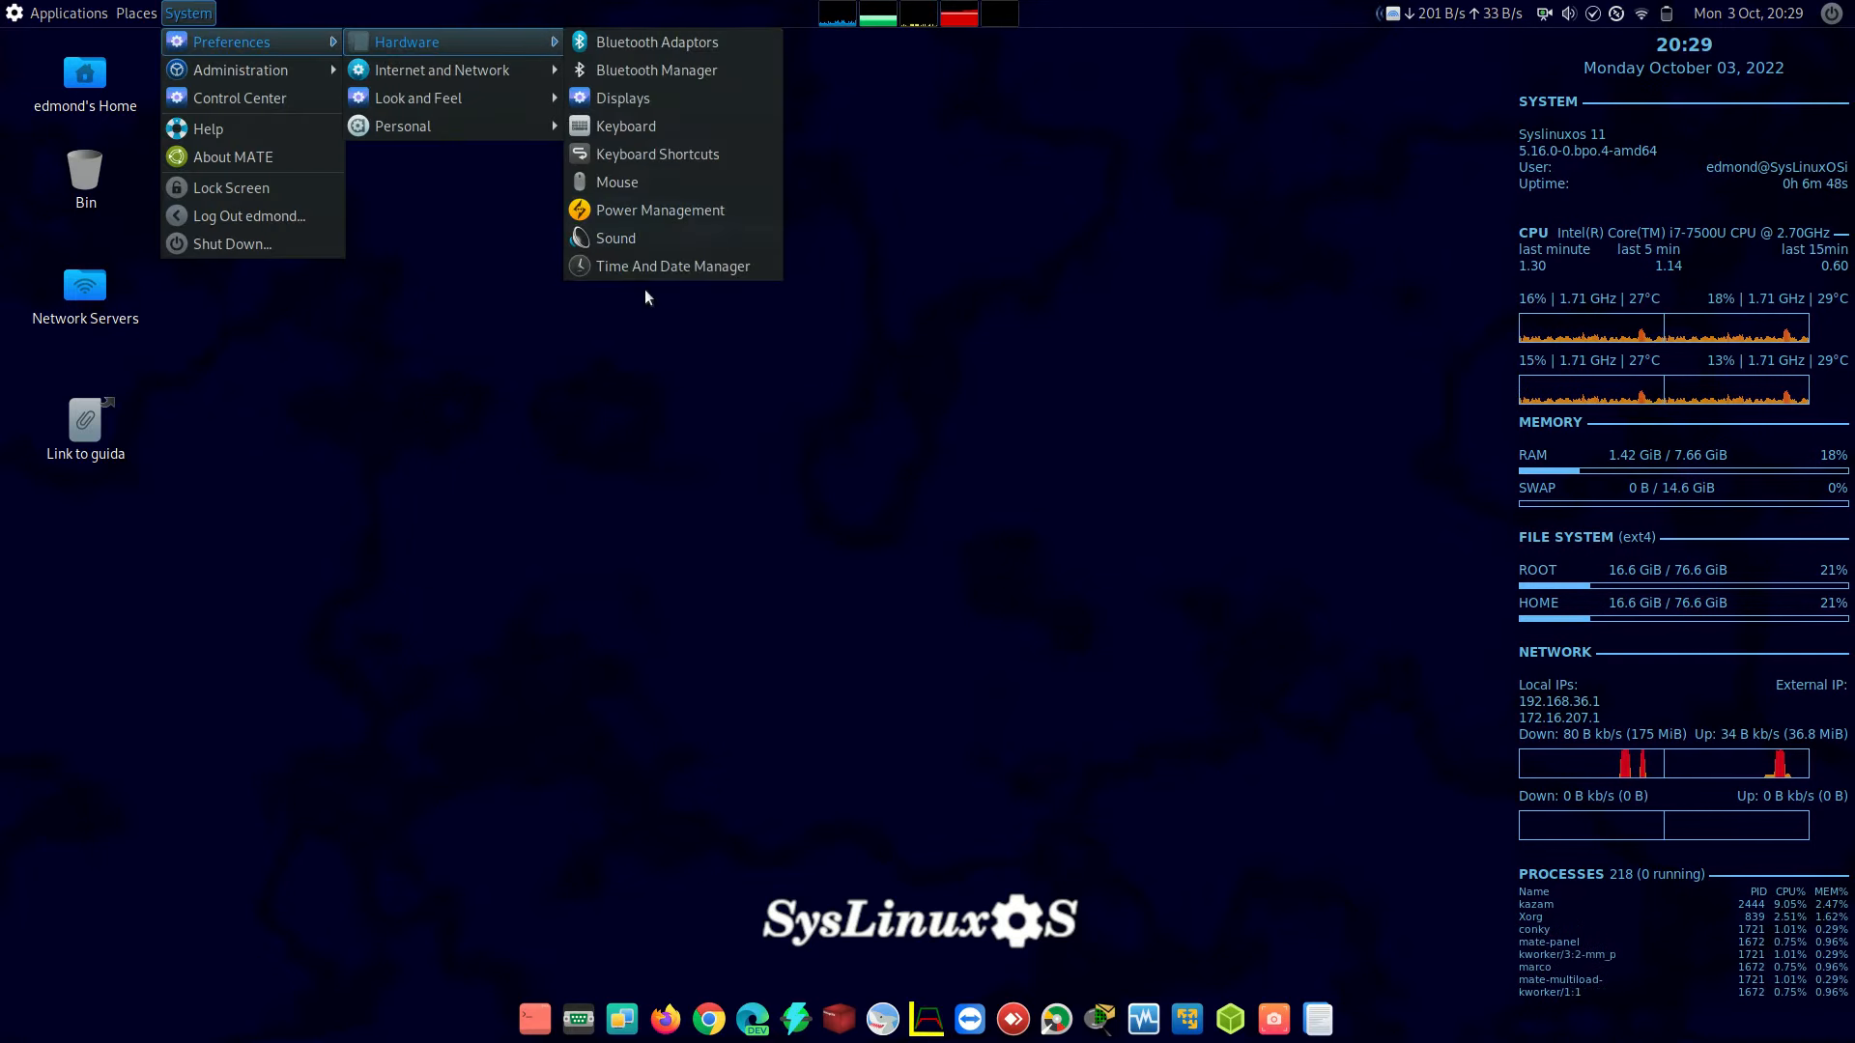
mouse_move(471, 60)
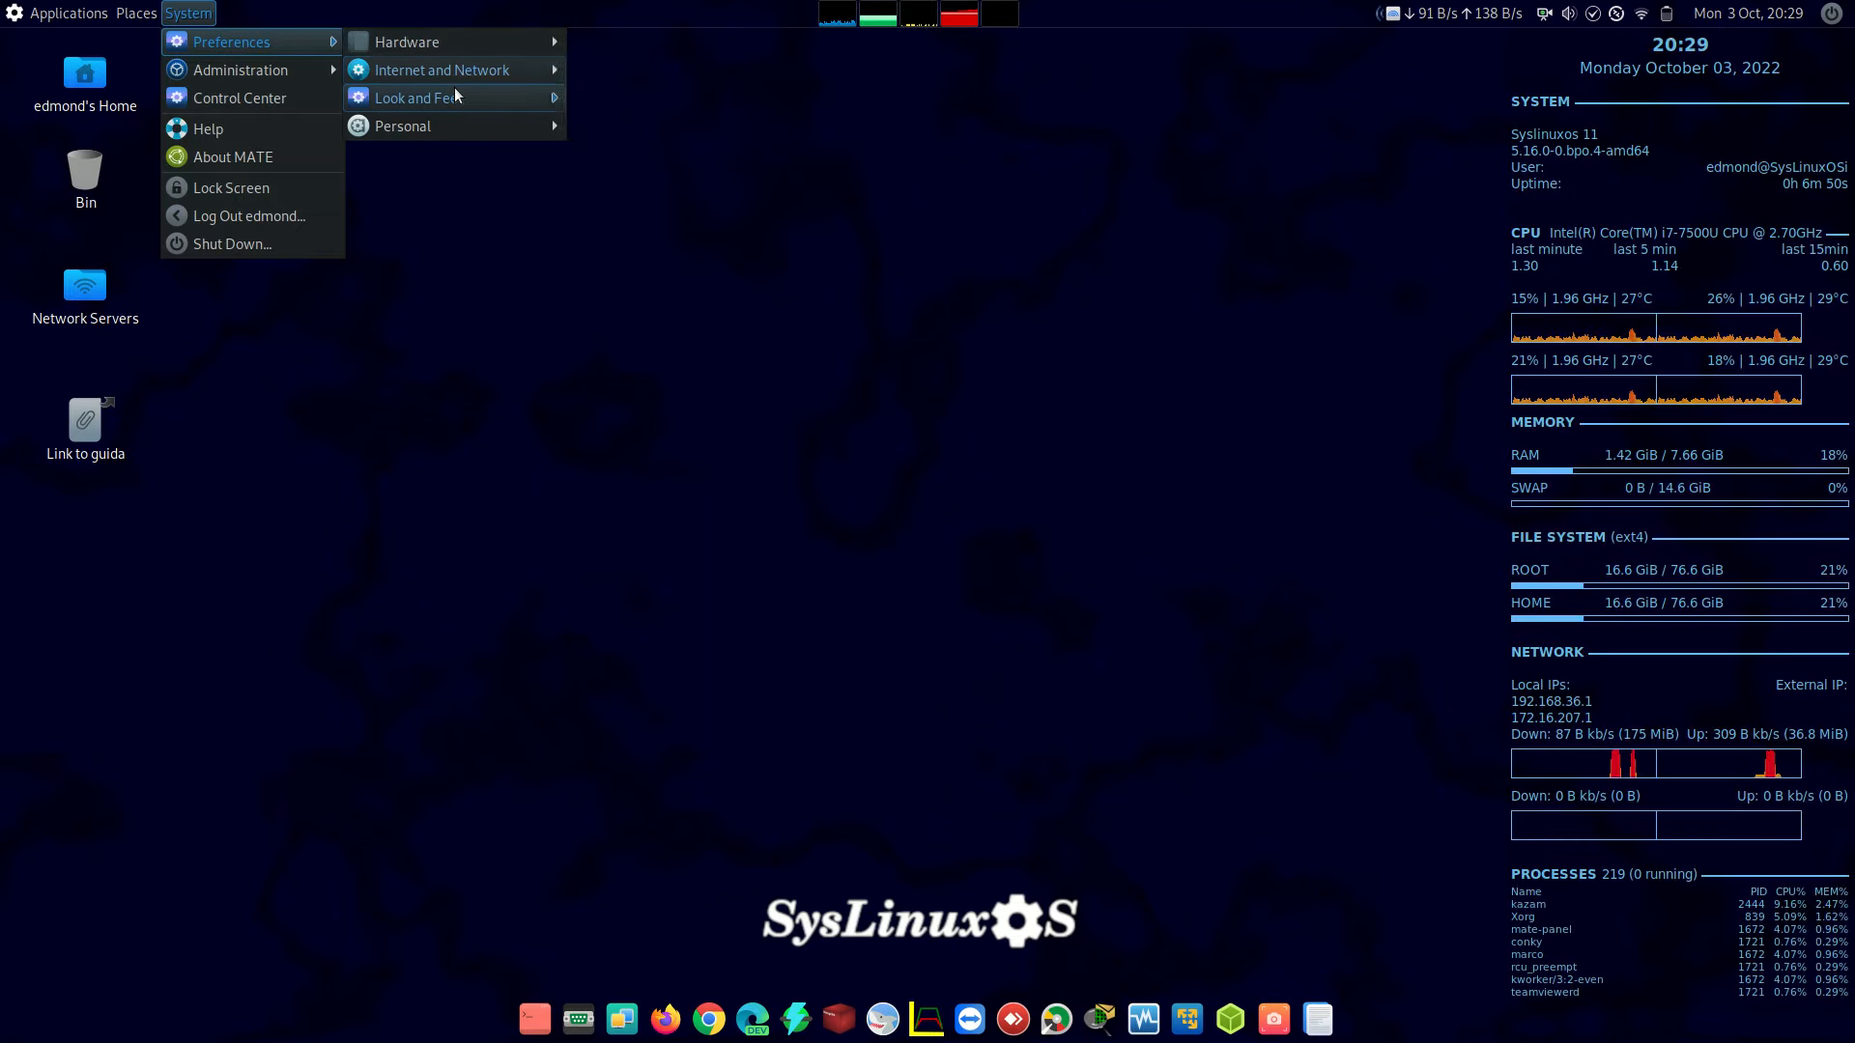
mouse_move(456, 94)
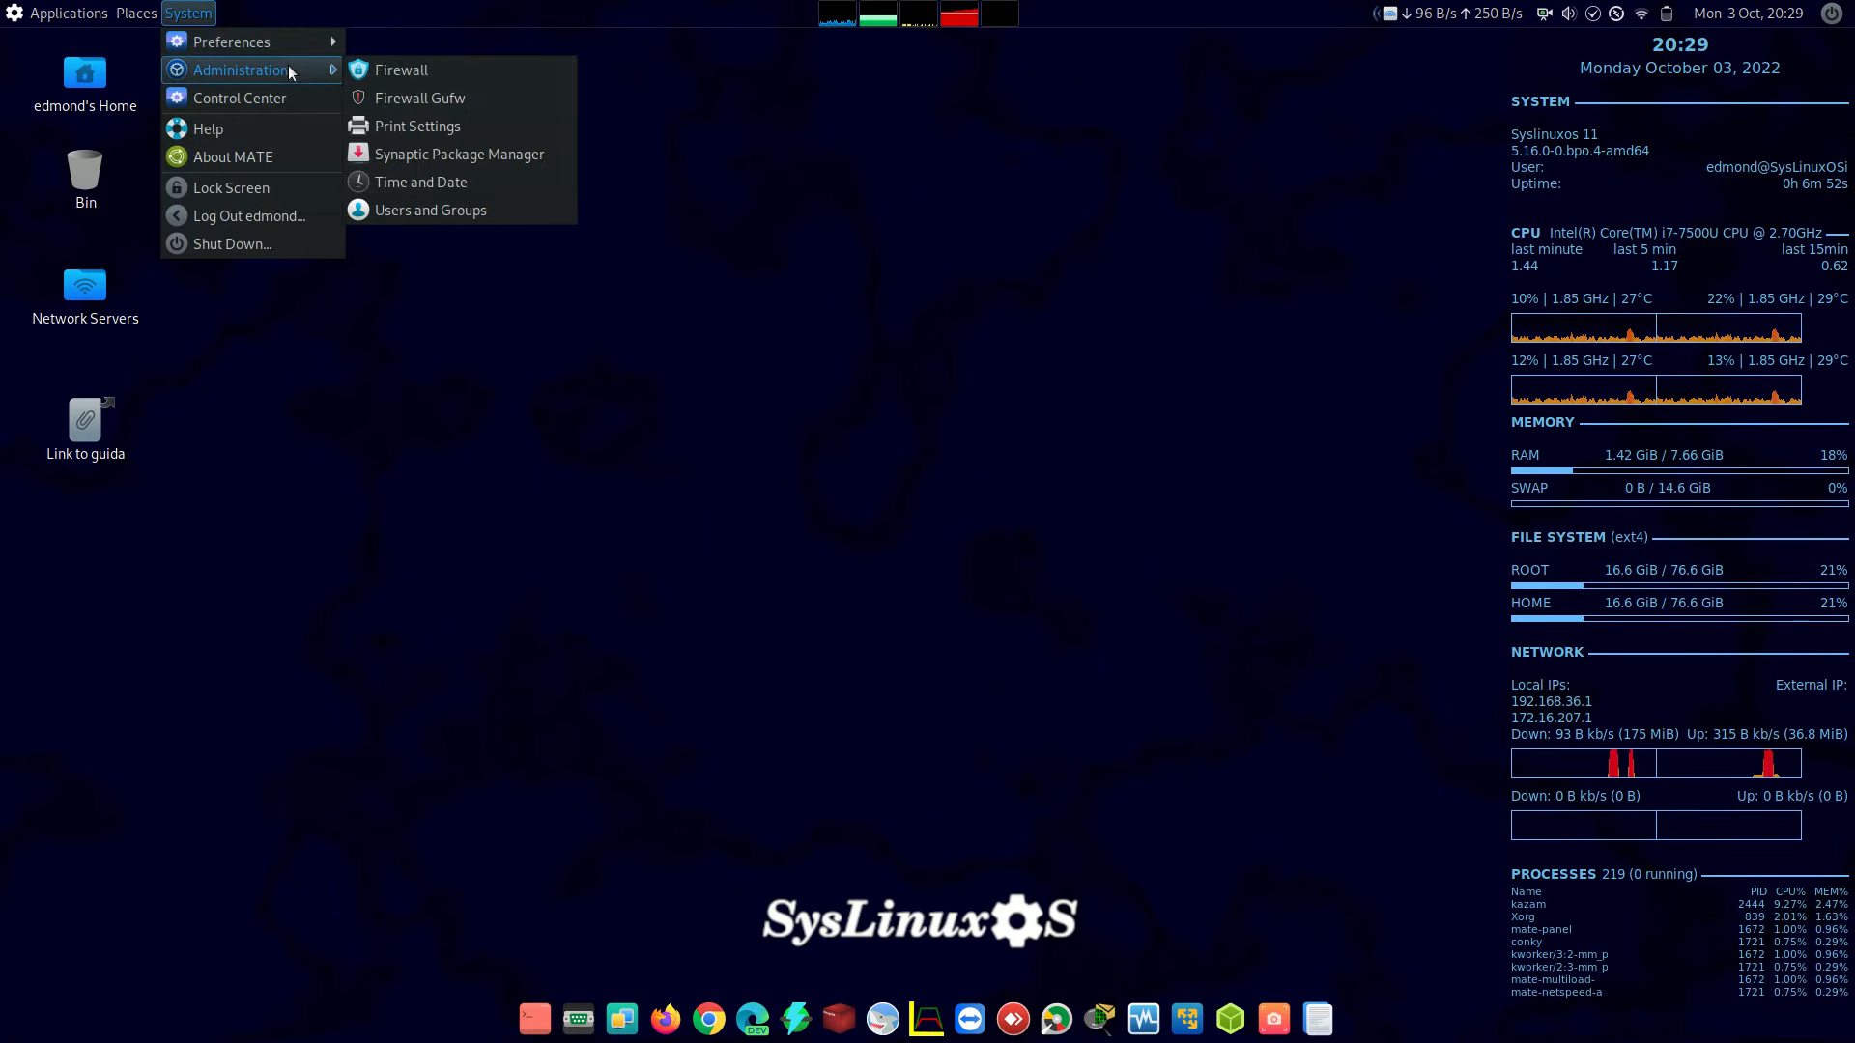
click(341, 410)
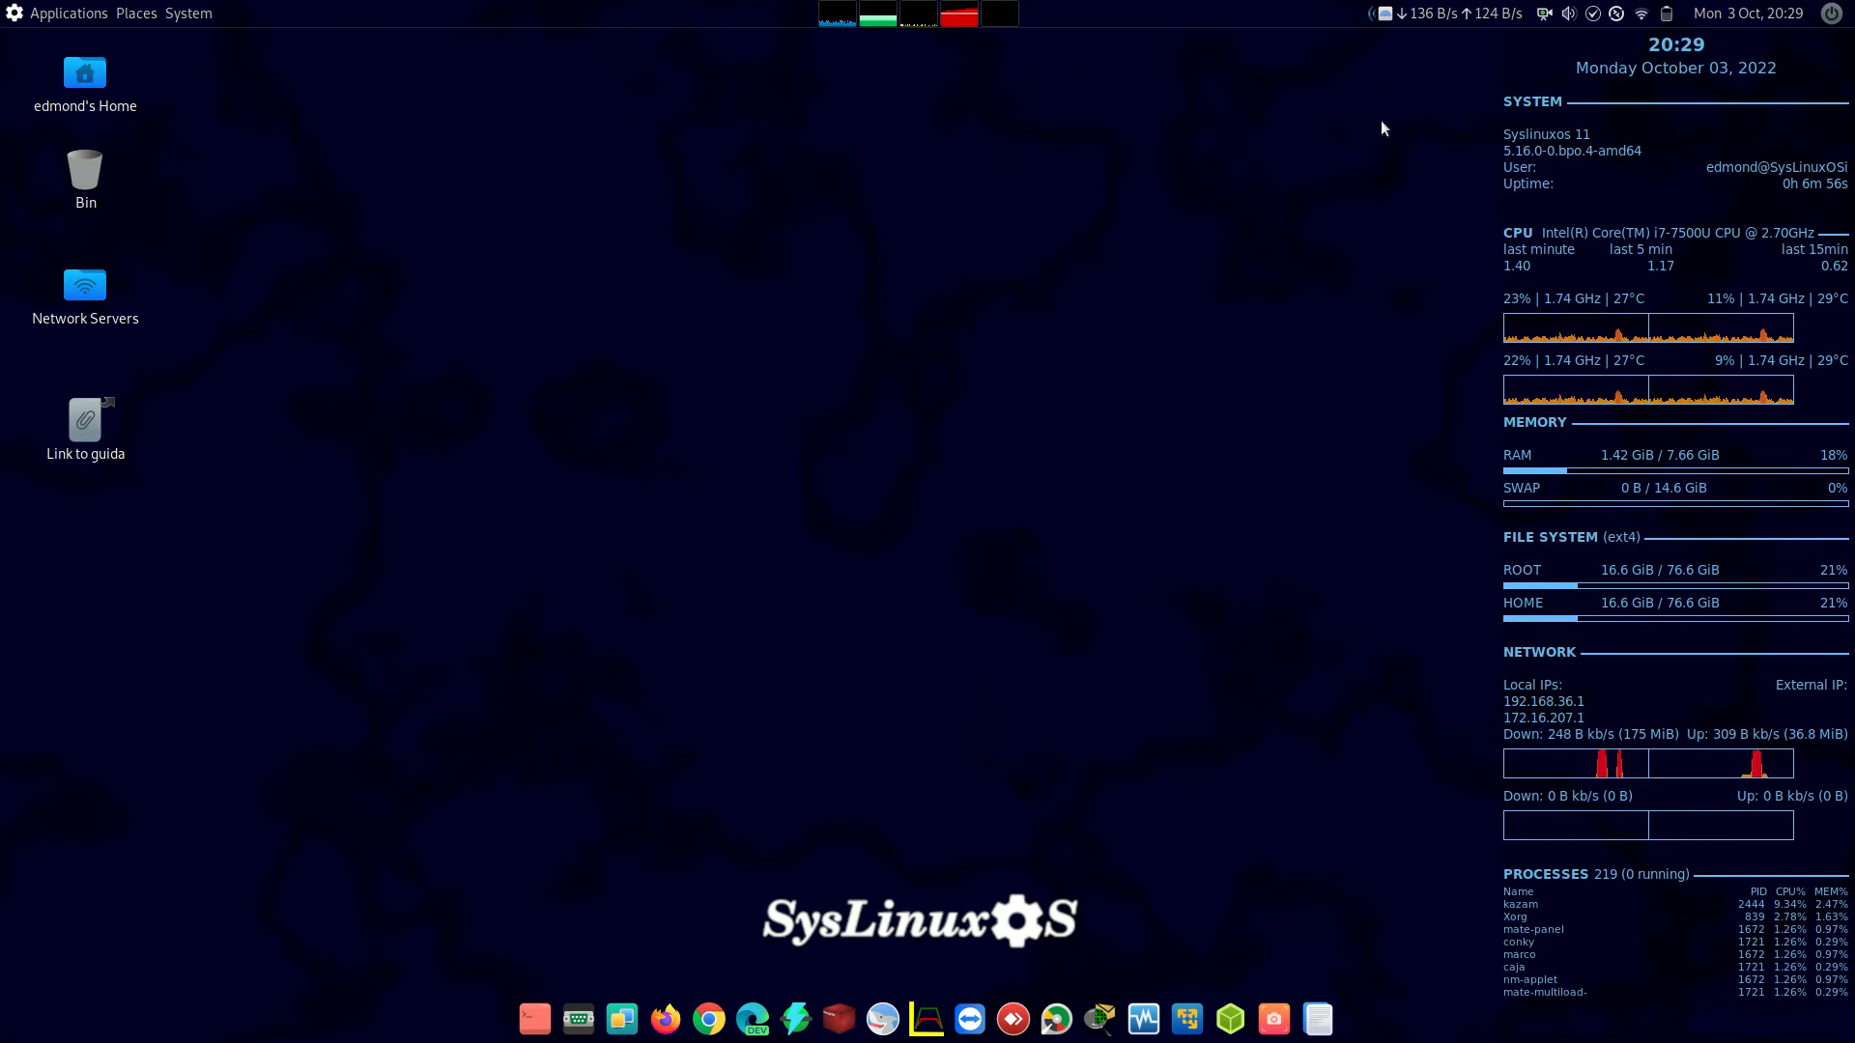
click(1617, 14)
click(1528, 69)
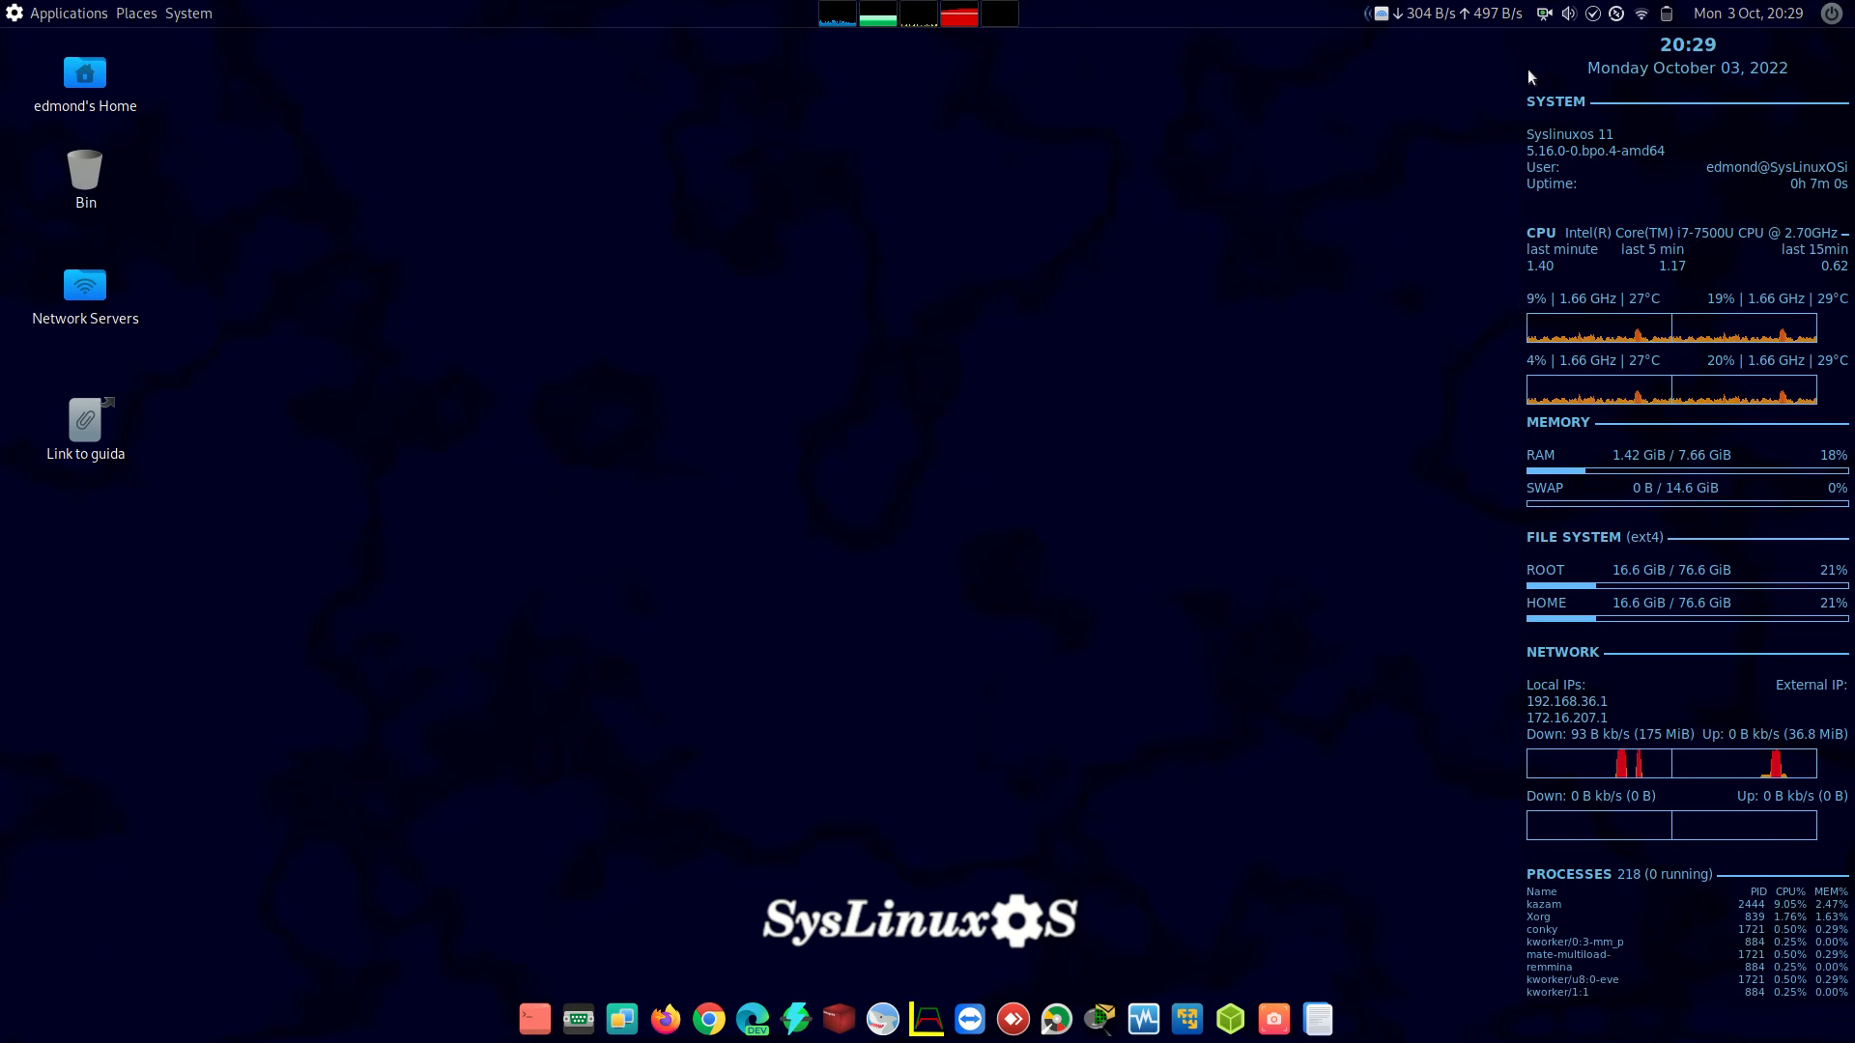
click(1543, 14)
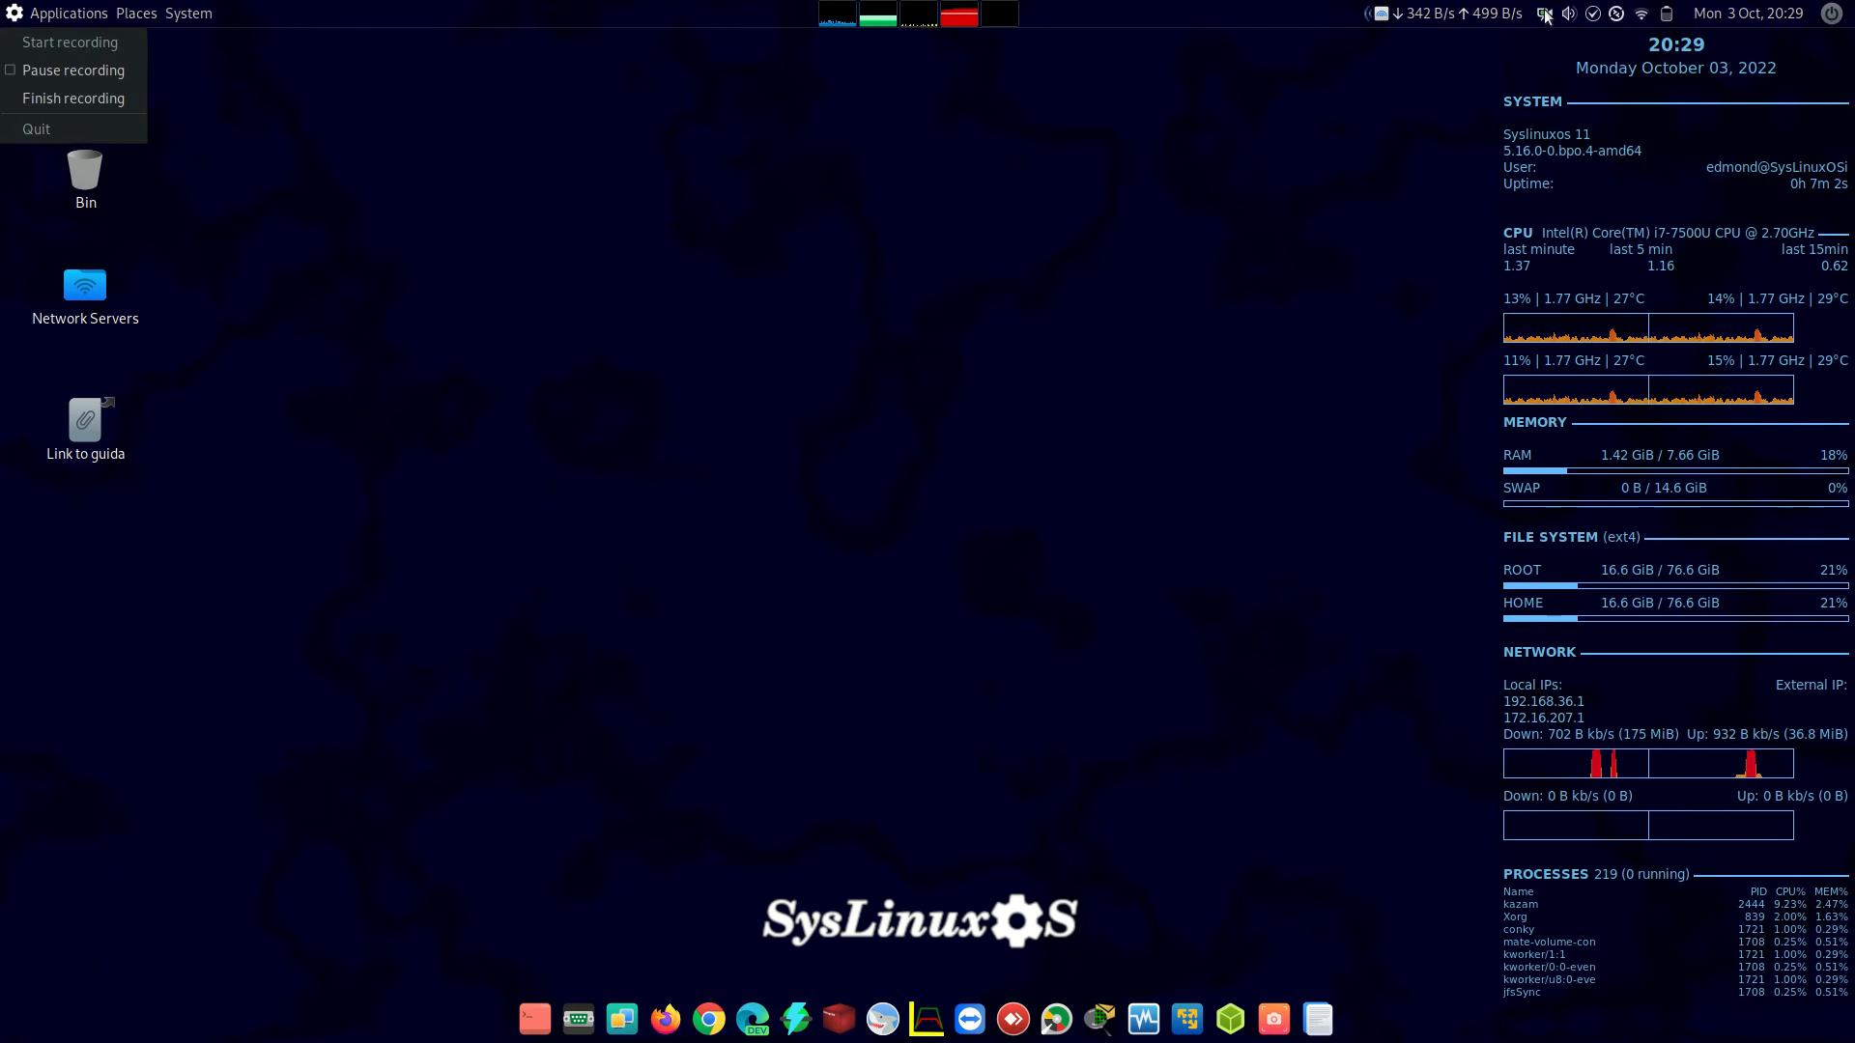